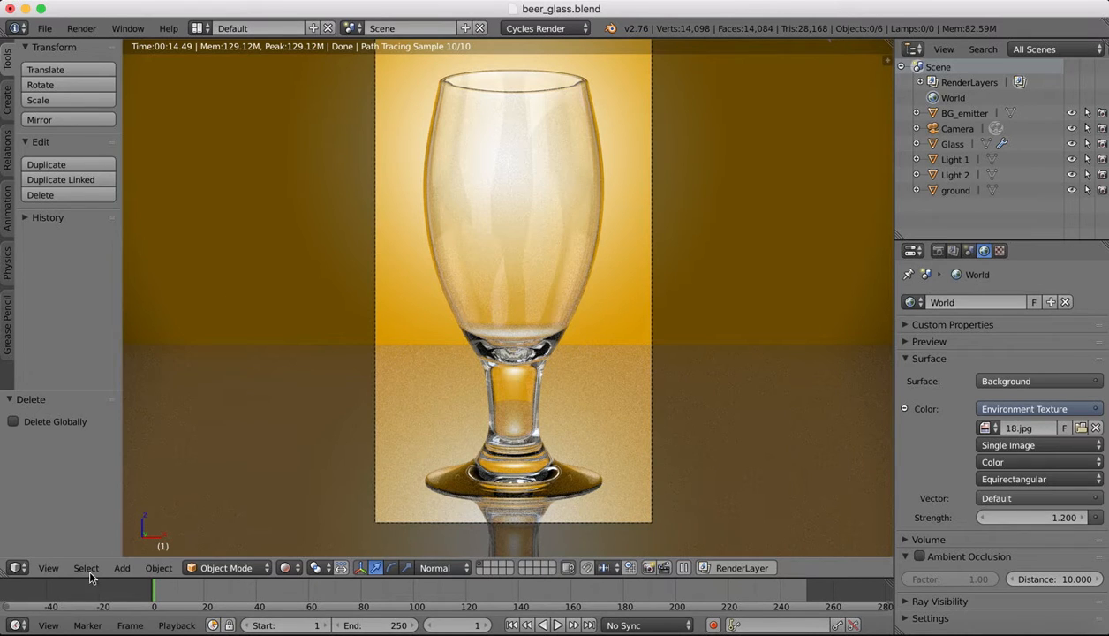
- Switch the viewport shading from rendered to Solid and leave the camera view
{"action": "left_click", "coordinate": [285, 566]}
{"action": "left_click", "coordinate": [313, 521]}
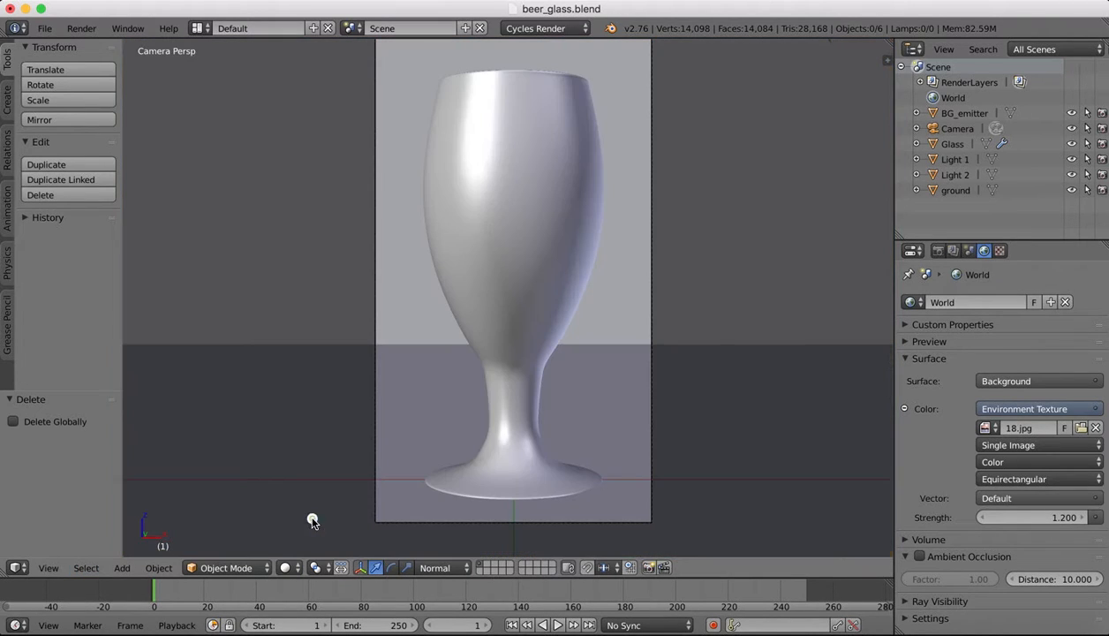
{"action": "key", "text": "KP_0"}
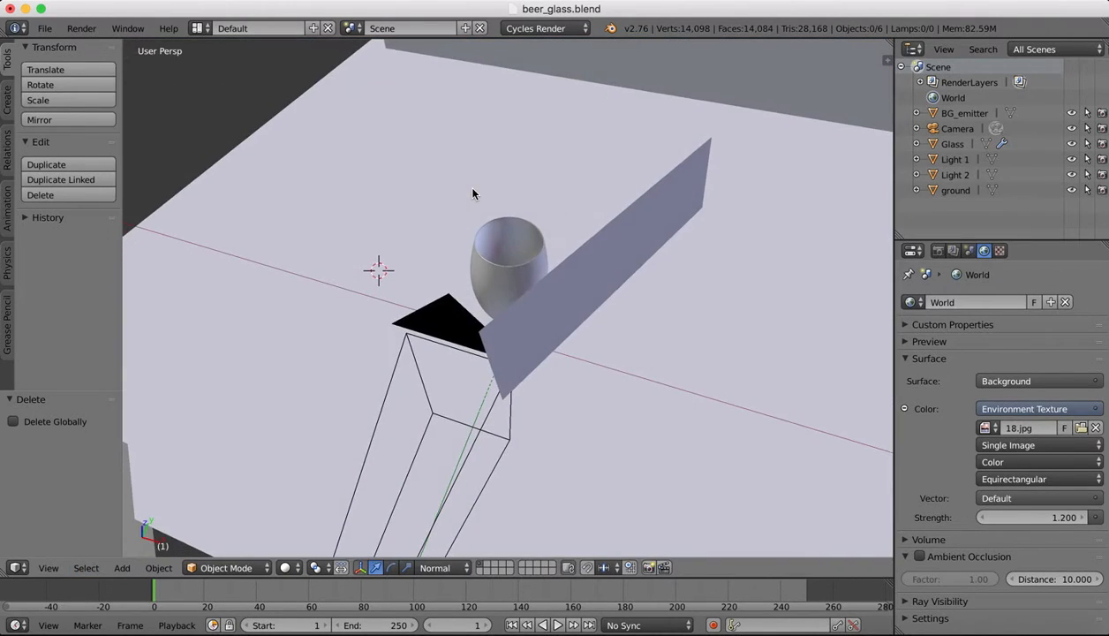
- Examine the beer glass model from above and from several sides, dismissing the message notification
{"action": "scroll", "coordinate": [500, 216], "scroll_direction": "up", "scroll_amount": 6}
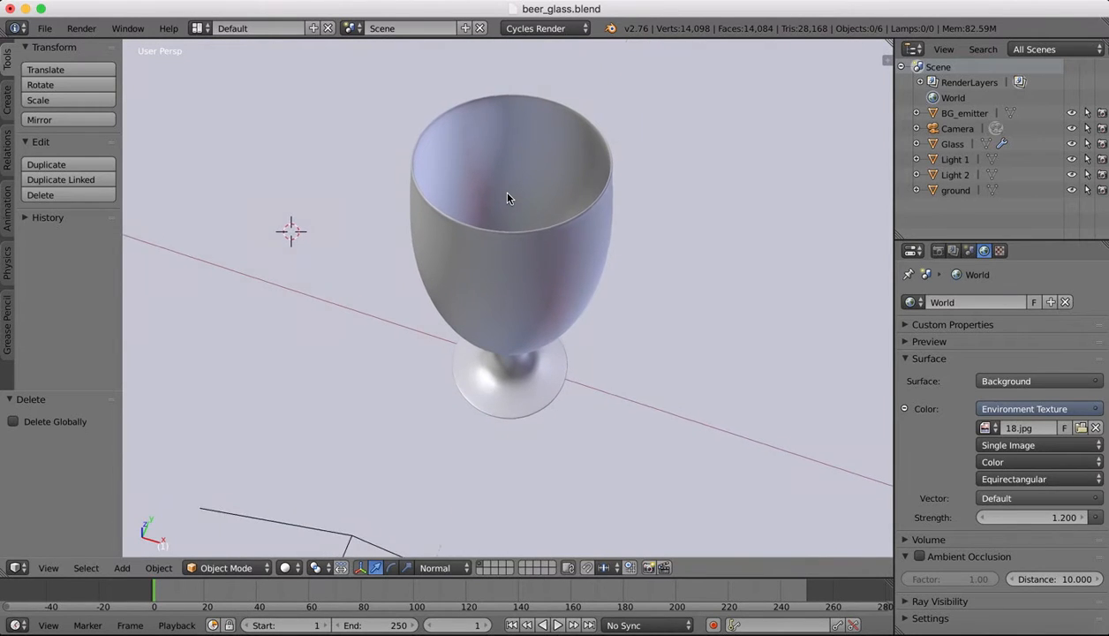
{"action": "middle_click_drag", "start_coordinate": [508, 198], "coordinate": [481, 243]}
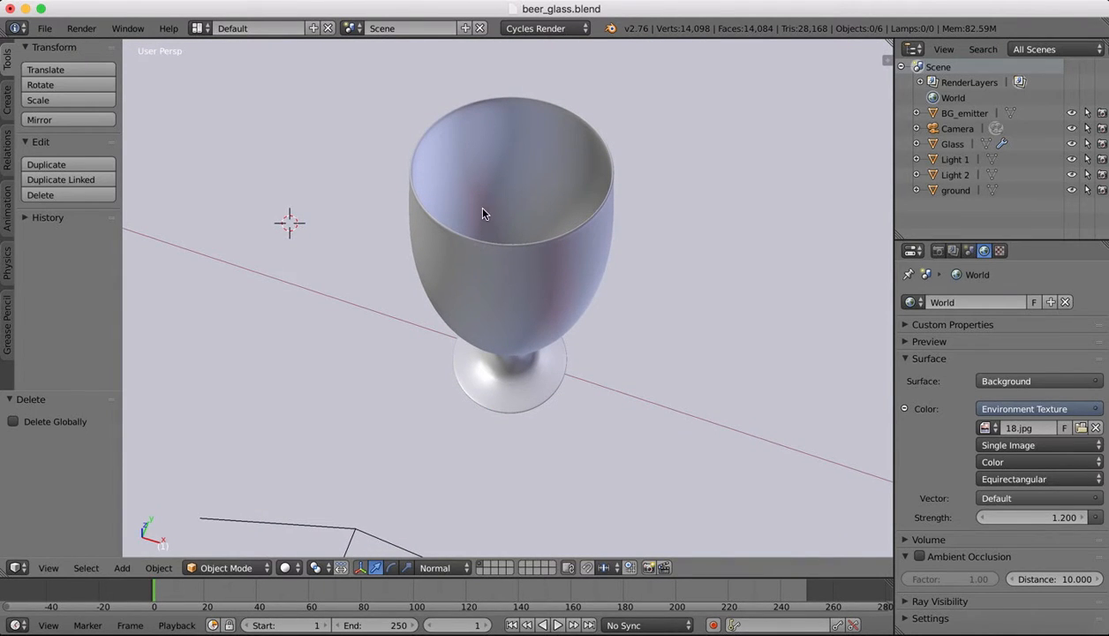
{"action": "scroll", "coordinate": [482, 214], "scroll_direction": "up", "scroll_amount": 5}
{"action": "scroll", "coordinate": [482, 214], "scroll_direction": "down", "scroll_amount": 10}
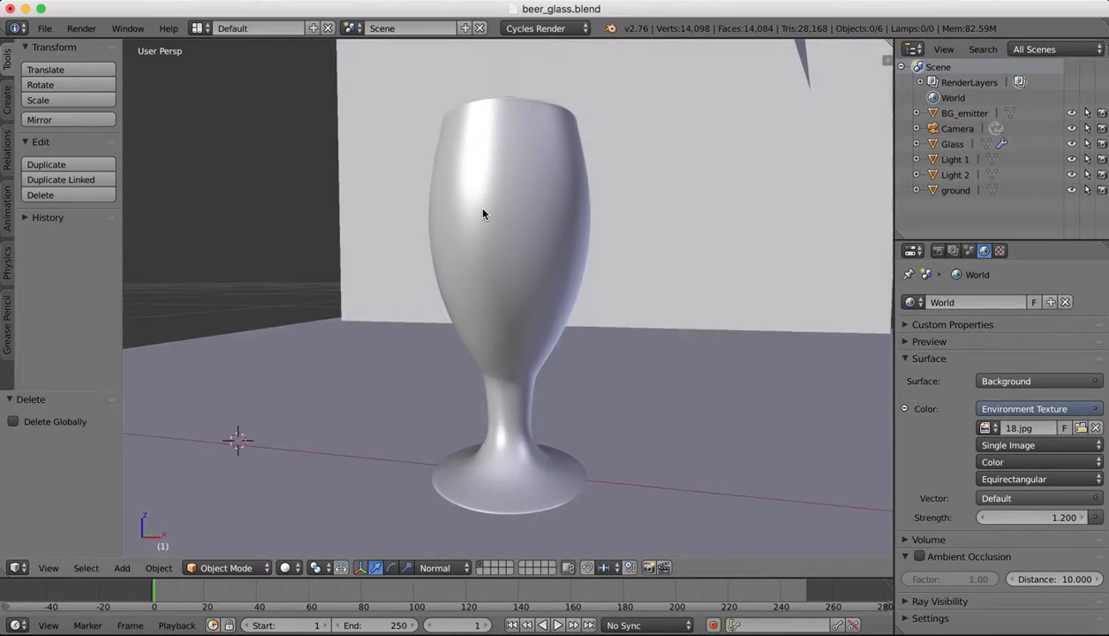
{"action": "scroll", "coordinate": [482, 213], "scroll_direction": "left", "scroll_amount": 6}
{"action": "scroll", "coordinate": [482, 214], "scroll_direction": "right", "scroll_amount": 10}
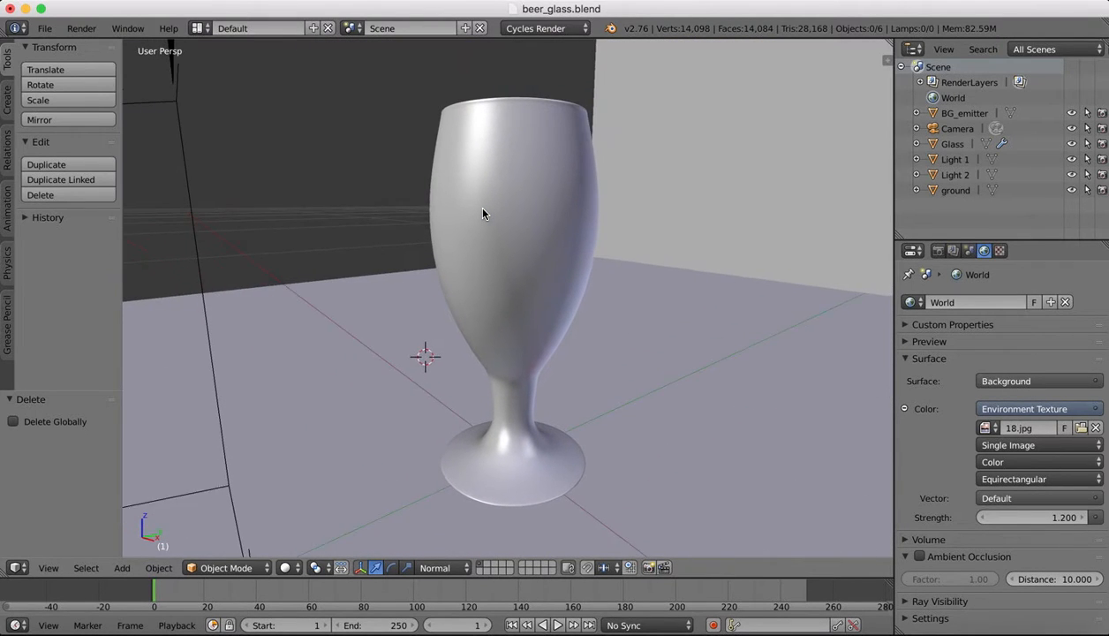
{"action": "scroll", "coordinate": [482, 214], "scroll_direction": "right", "scroll_amount": 10}
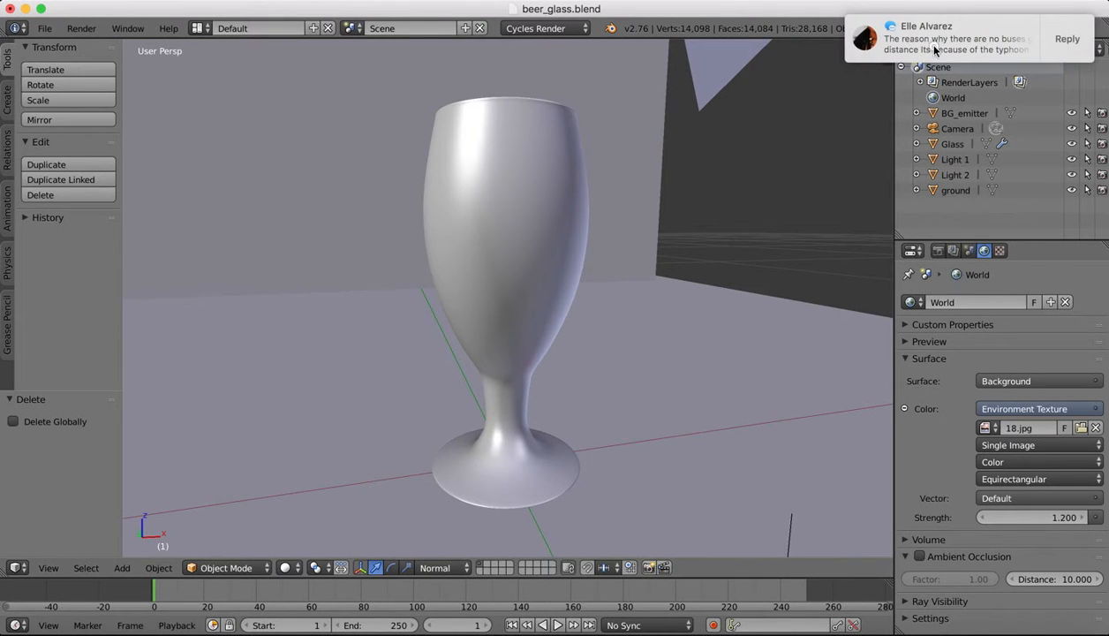
{"action": "left_click_drag", "start_coordinate": [934, 50], "coordinate": [1106, 35]}
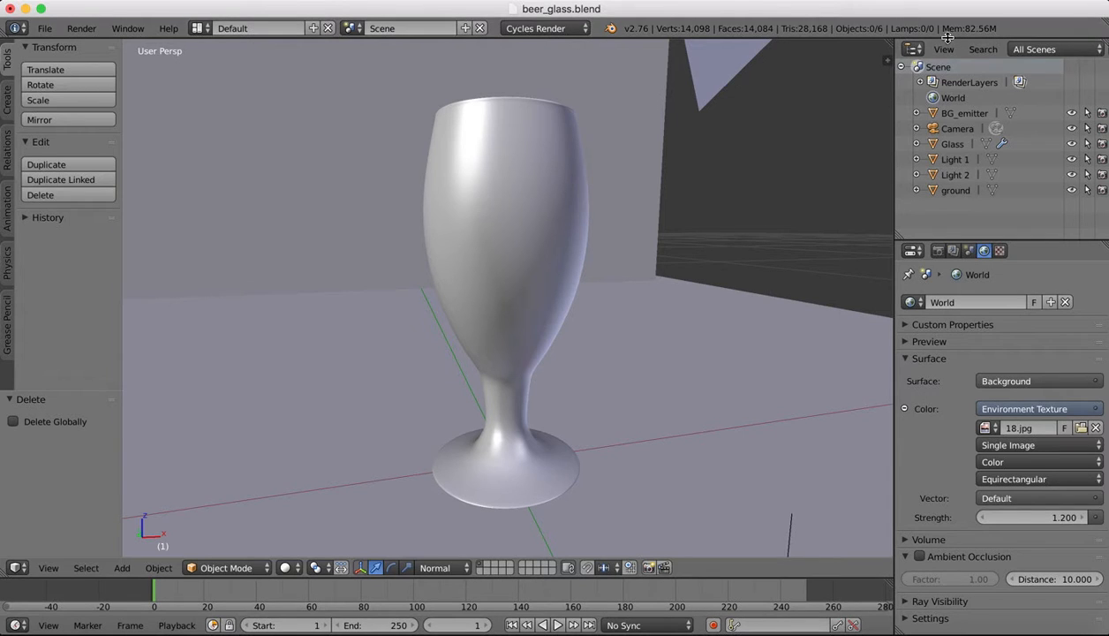
{"action": "scroll", "coordinate": [567, 369], "scroll_direction": "up", "scroll_amount": 10}
{"action": "scroll", "coordinate": [567, 369], "scroll_direction": "right", "scroll_amount": 10}
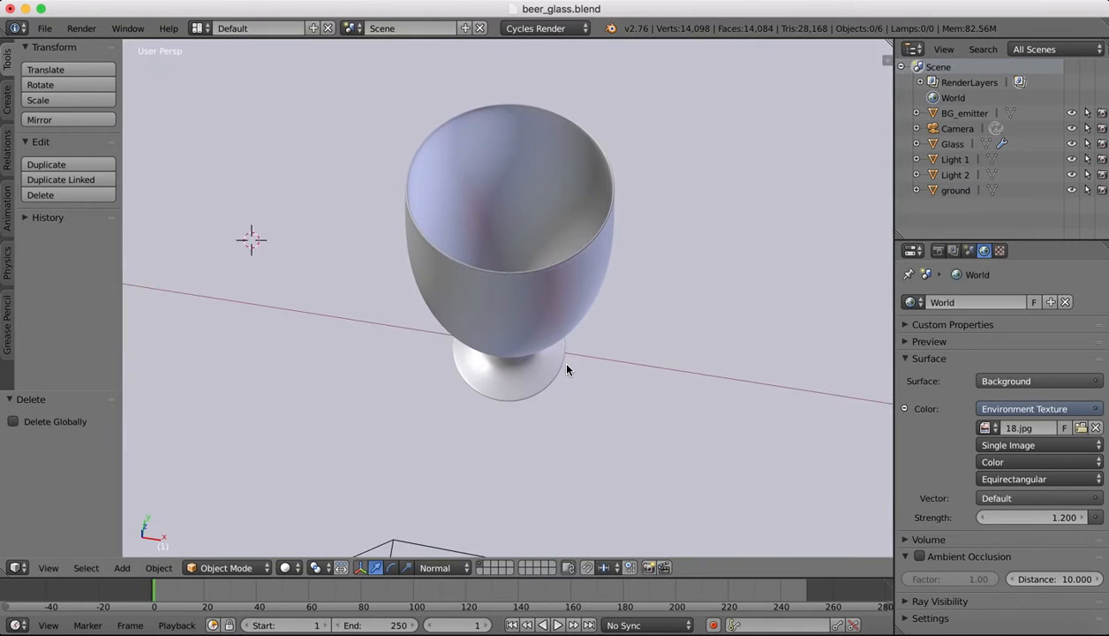
- Enter Edit Mode on the Glass object and, in face selection mode, select the round face at the inner bottom of the bowl
{"action": "right_click", "coordinate": [556, 283]}
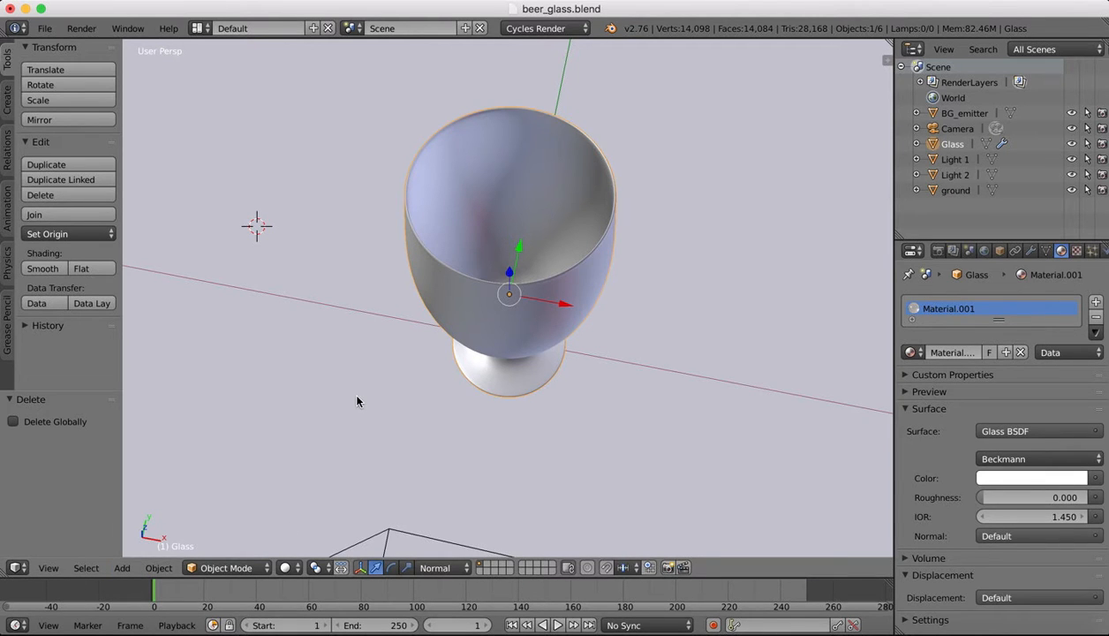
{"action": "key", "text": "Tab"}
{"action": "middle_click_drag", "start_coordinate": [421, 227], "coordinate": [417, 290]}
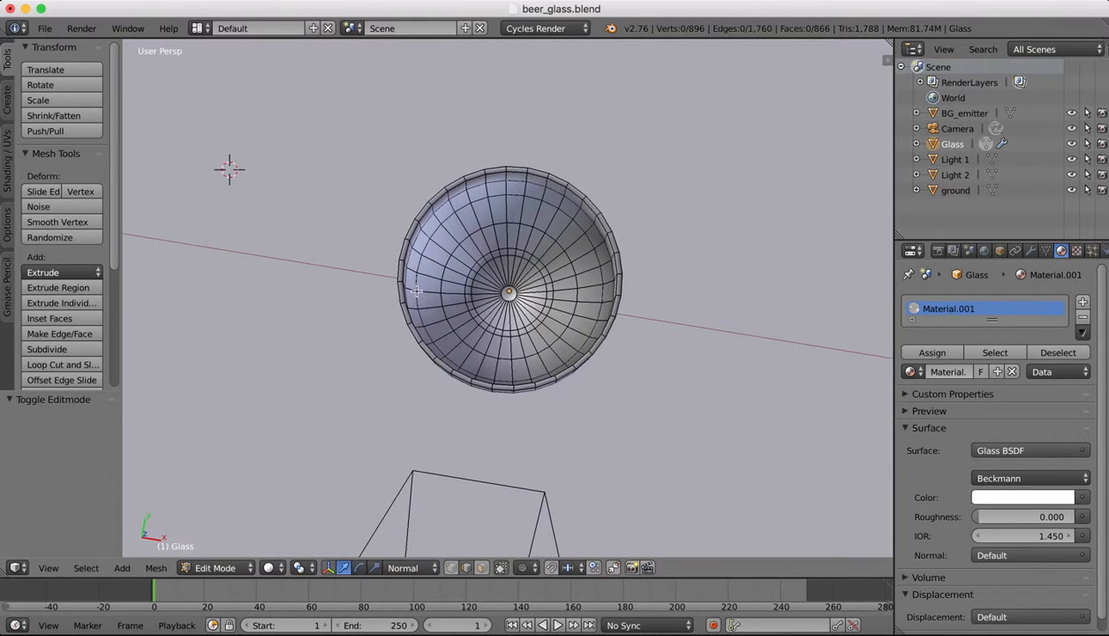
{"action": "left_click", "coordinate": [482, 567]}
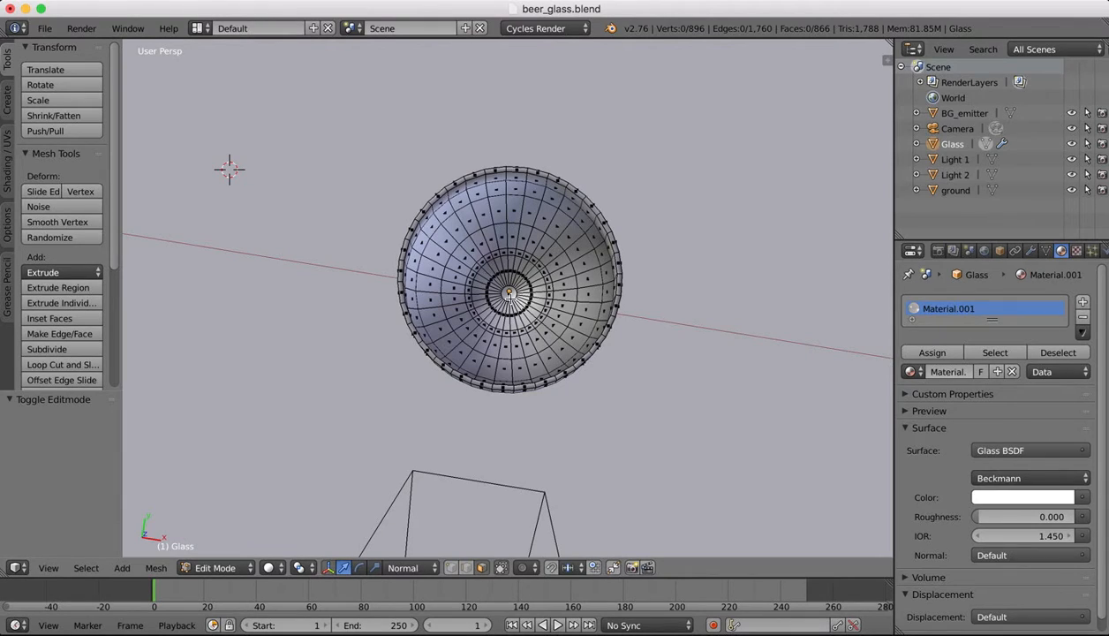
{"action": "right_click", "coordinate": [510, 298]}
{"action": "scroll", "coordinate": [510, 297], "scroll_direction": "up", "scroll_amount": 3}
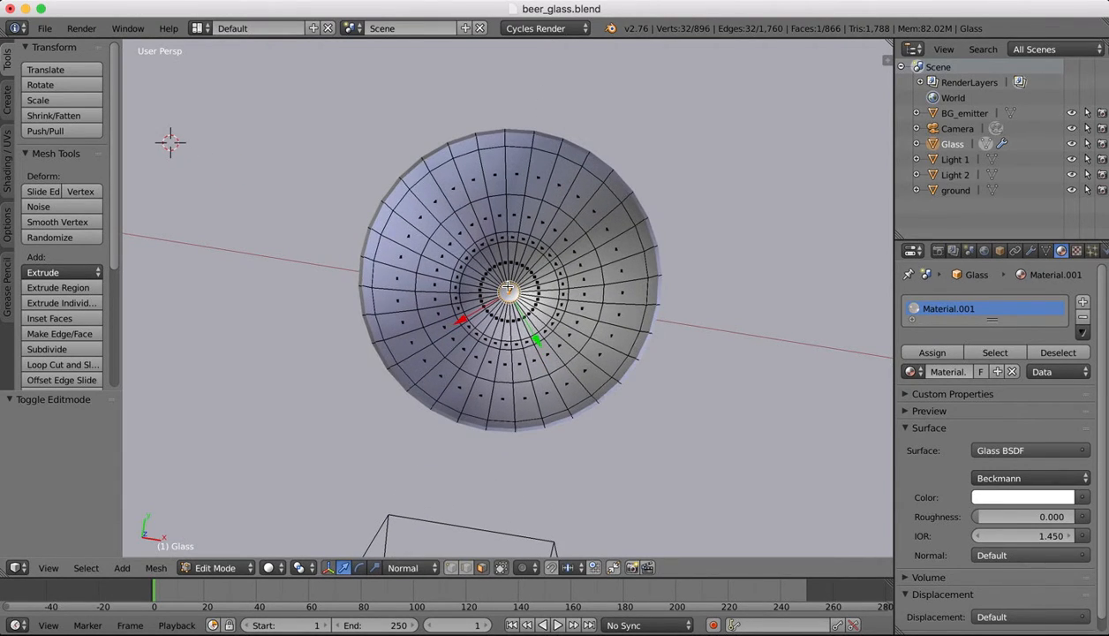
{"action": "key", "text": "shift+z"}
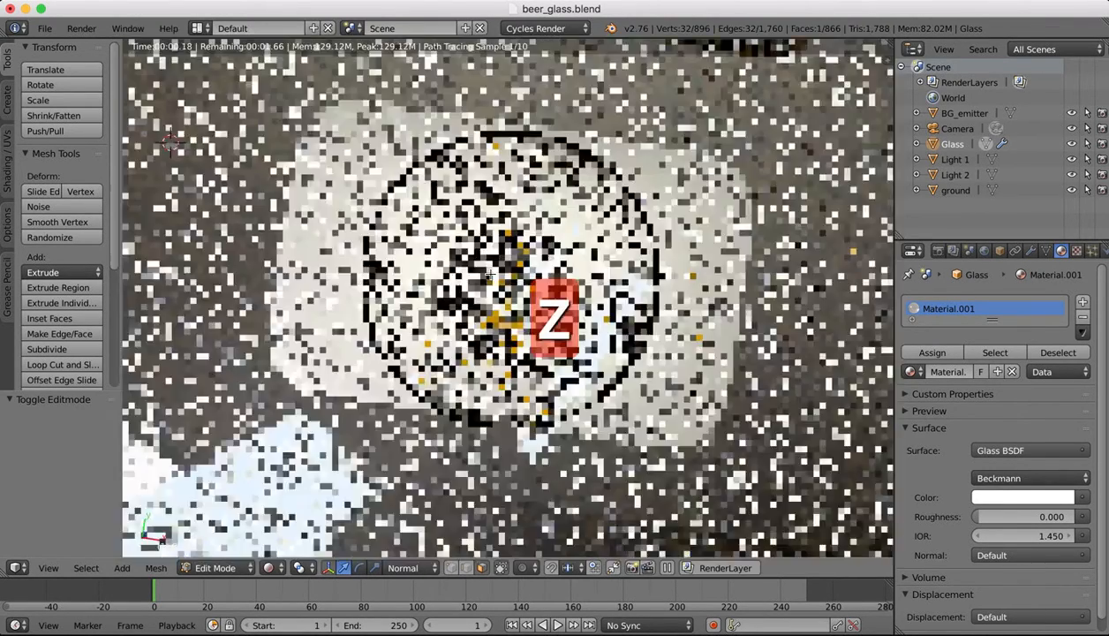
{"action": "key", "text": "z"}
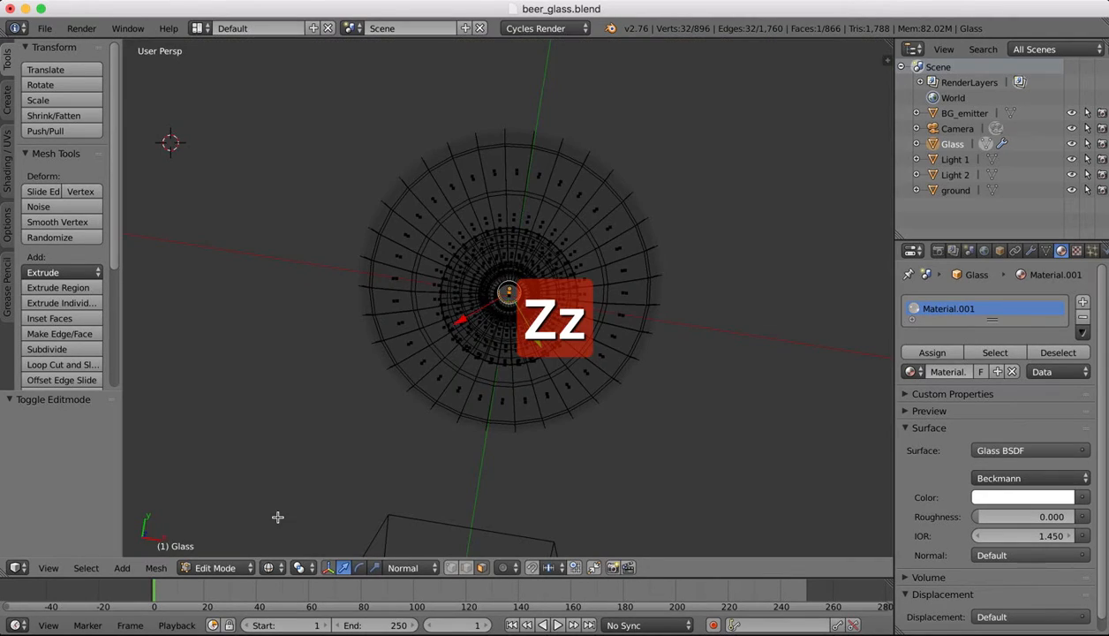
{"action": "key", "text": "z"}
{"action": "left_click", "coordinate": [272, 566]}
{"action": "left_click", "coordinate": [273, 567]}
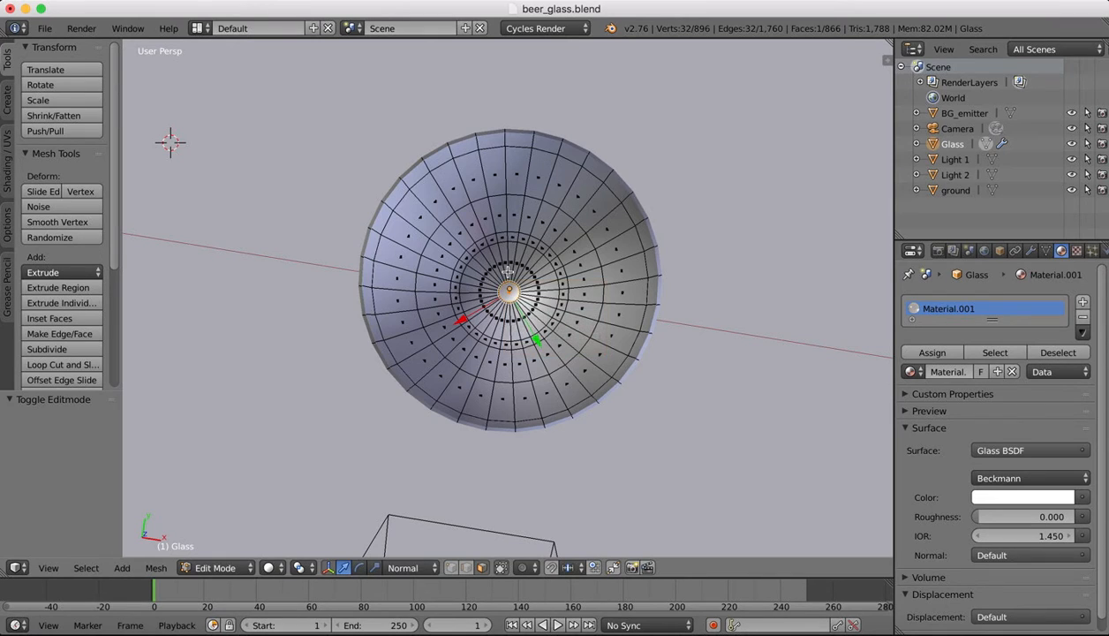
- Grow the face selection three times from the inner bottom and add the next two face loops up the bowl's inner wall
{"action": "key", "text": "ctrl+KP_Add"}
{"action": "key", "text": "ctrl+KP_Add"}
{"action": "key", "text": "ctrl+KP_Add"}
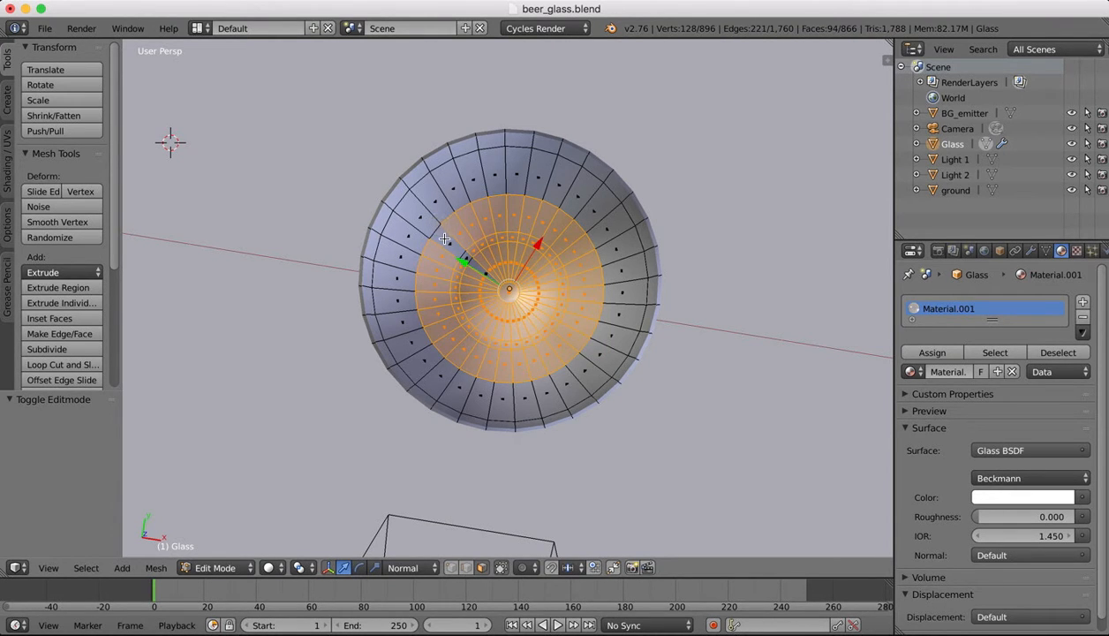
{"action": "key", "text": "super+z"}
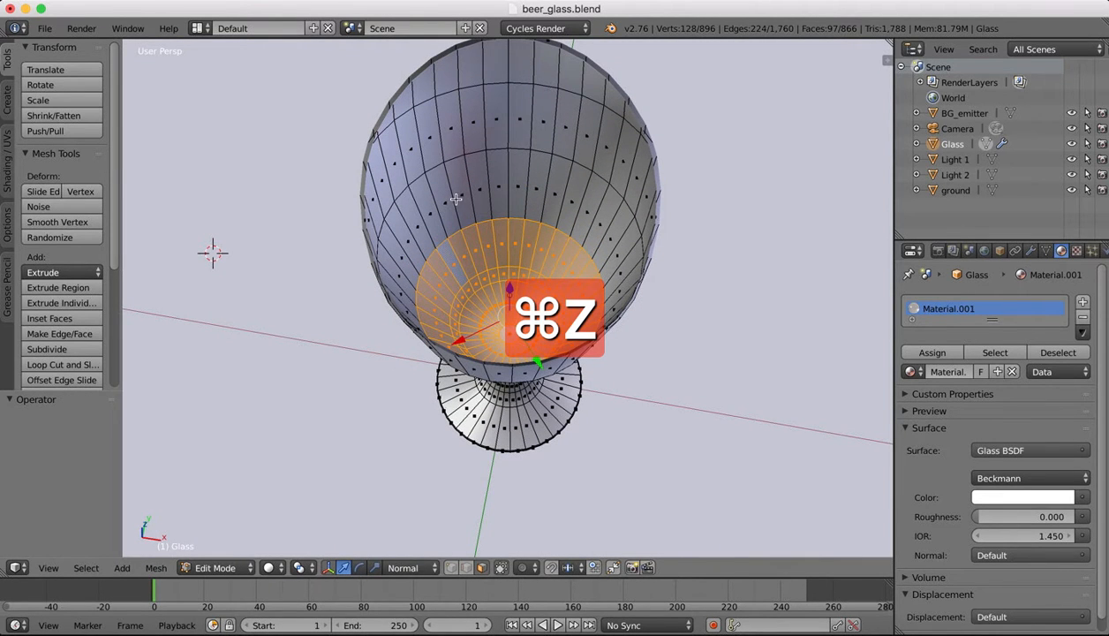
{"action": "right_click", "coordinate": [456, 199], "text": "alt+shift"}
{"action": "scroll", "coordinate": [456, 199], "scroll_direction": "down", "scroll_amount": 10}
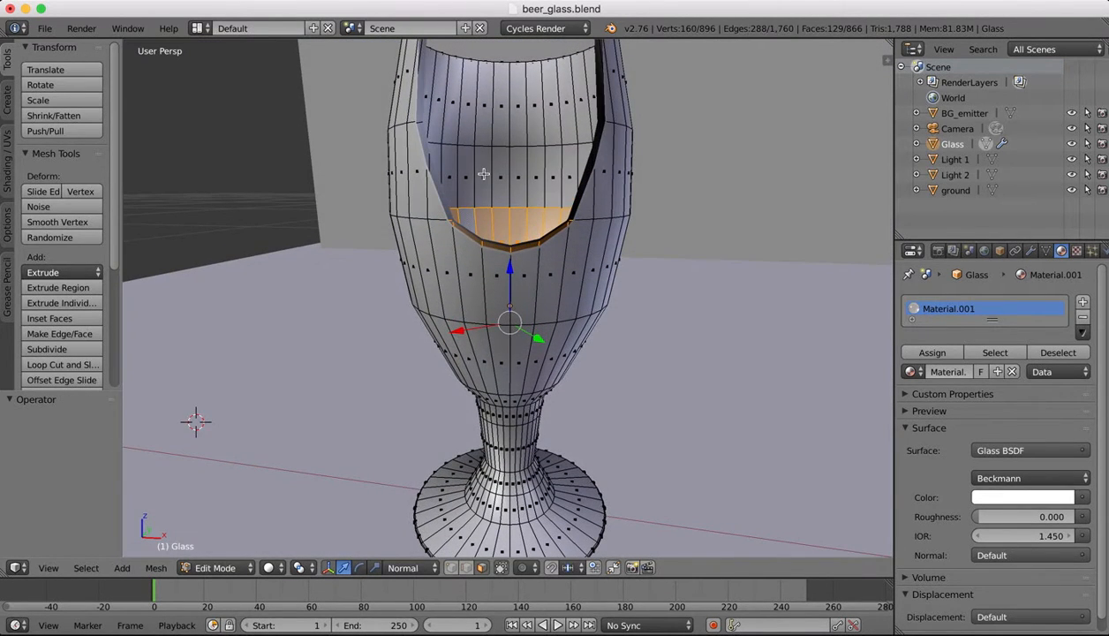
{"action": "right_click", "coordinate": [484, 175], "text": "alt+shift"}
{"action": "scroll", "coordinate": [486, 169], "scroll_direction": "down", "scroll_amount": 3}
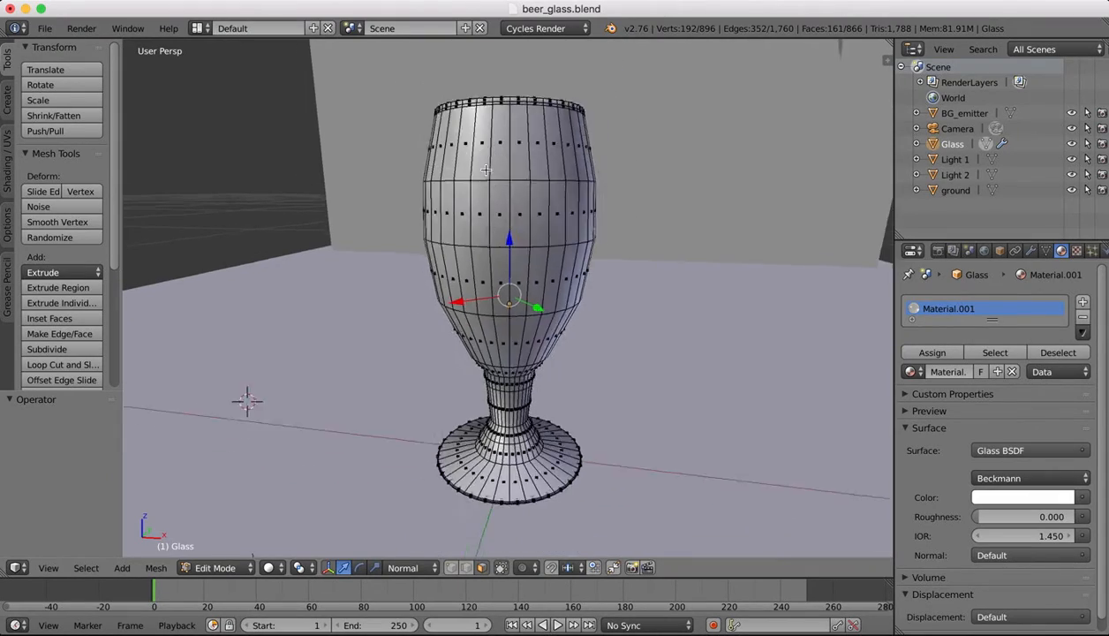
- Duplicate the selected inner bowl faces in place and separate the selection into its own object
{"action": "scroll", "coordinate": [485, 170], "scroll_direction": "down", "scroll_amount": 3}
{"action": "scroll", "coordinate": [485, 170], "scroll_direction": "up", "scroll_amount": 10}
{"action": "scroll", "coordinate": [485, 169], "scroll_direction": "down", "scroll_amount": 6}
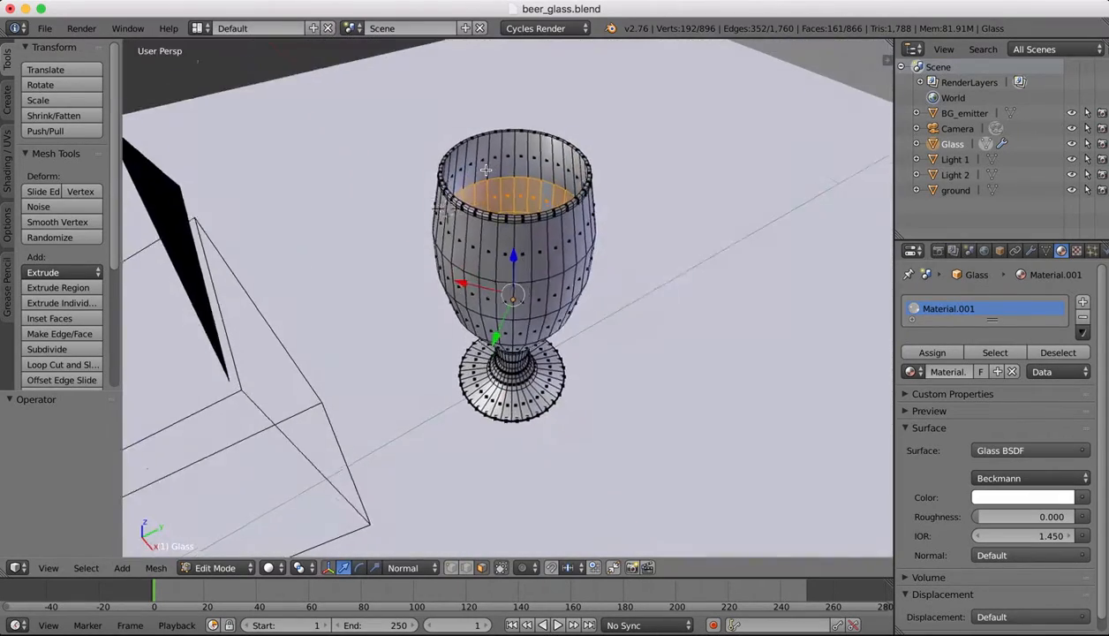
{"action": "scroll", "coordinate": [485, 169], "scroll_direction": "right", "scroll_amount": 8}
{"action": "scroll", "coordinate": [485, 169], "scroll_direction": "left", "scroll_amount": 15}
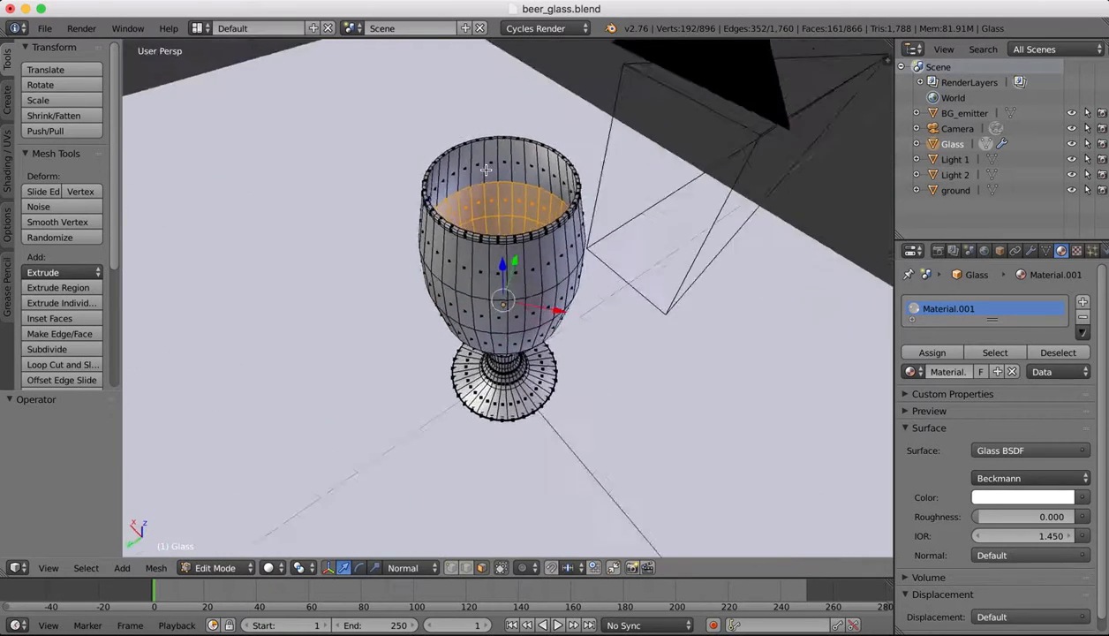
{"action": "scroll", "coordinate": [485, 169], "scroll_direction": "up", "scroll_amount": 4}
{"action": "key", "text": "shift+d"}
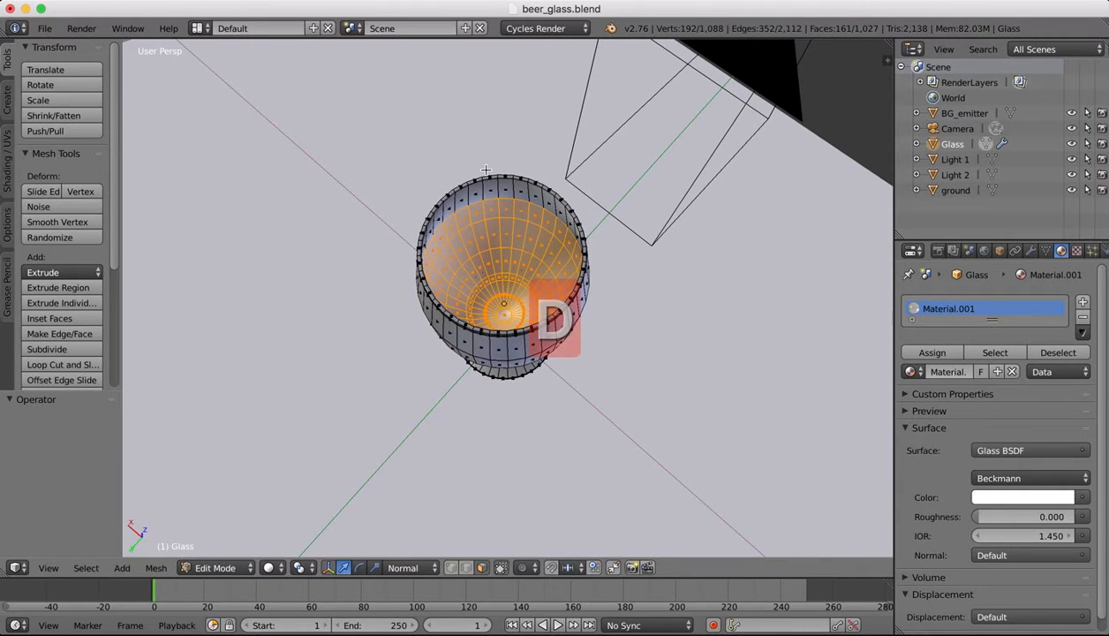
{"action": "right_click", "coordinate": [486, 169]}
{"action": "key", "text": "p"}
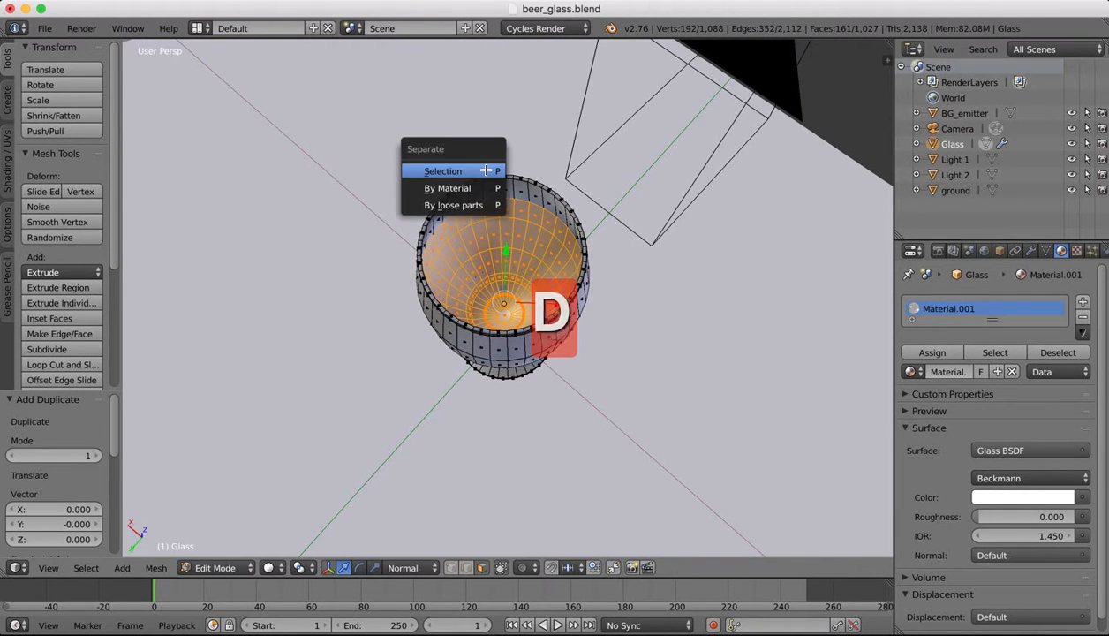
{"action": "left_click", "coordinate": [485, 170]}
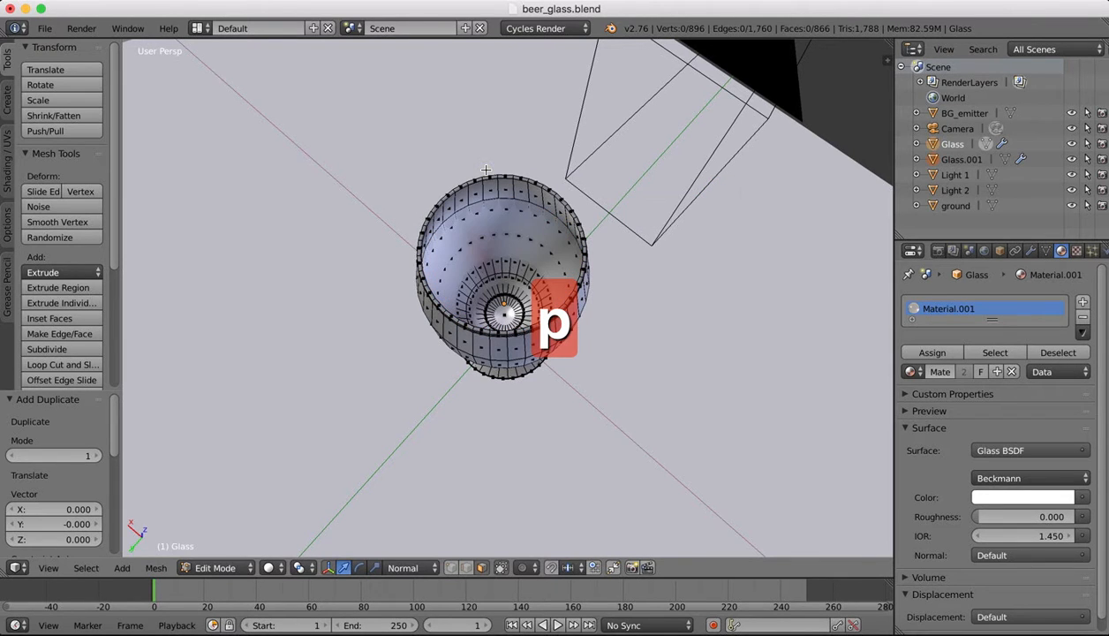
- Return to Object Mode and rename the separated object Glass.001 to Liquid
{"action": "left_click", "coordinate": [221, 565]}
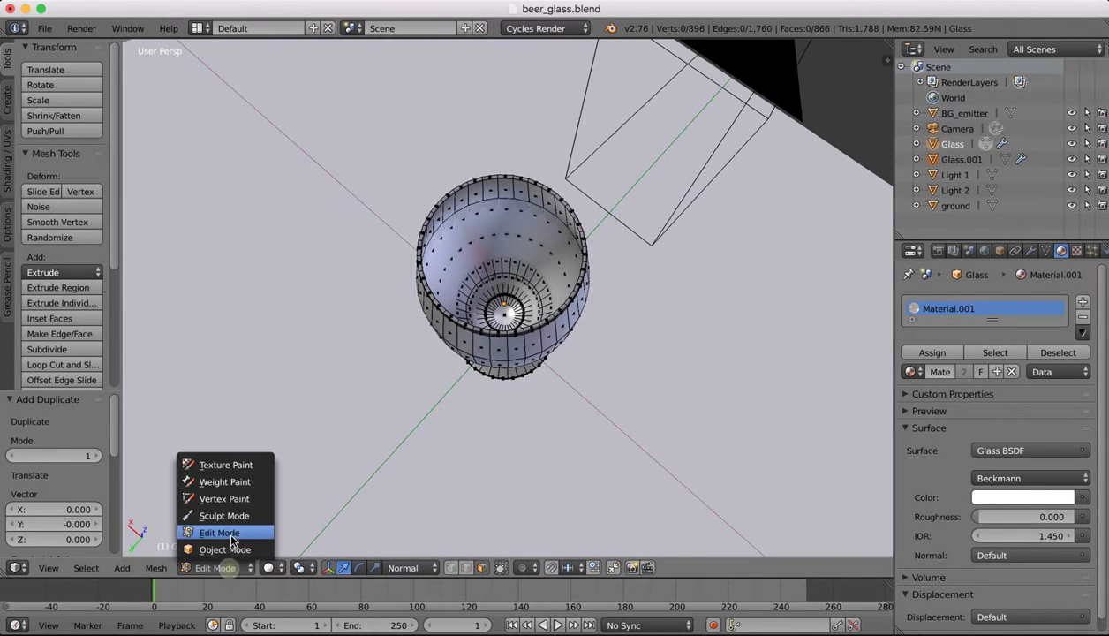
{"action": "left_click", "coordinate": [226, 552]}
{"action": "scroll", "coordinate": [547, 186], "scroll_direction": "down", "scroll_amount": 10}
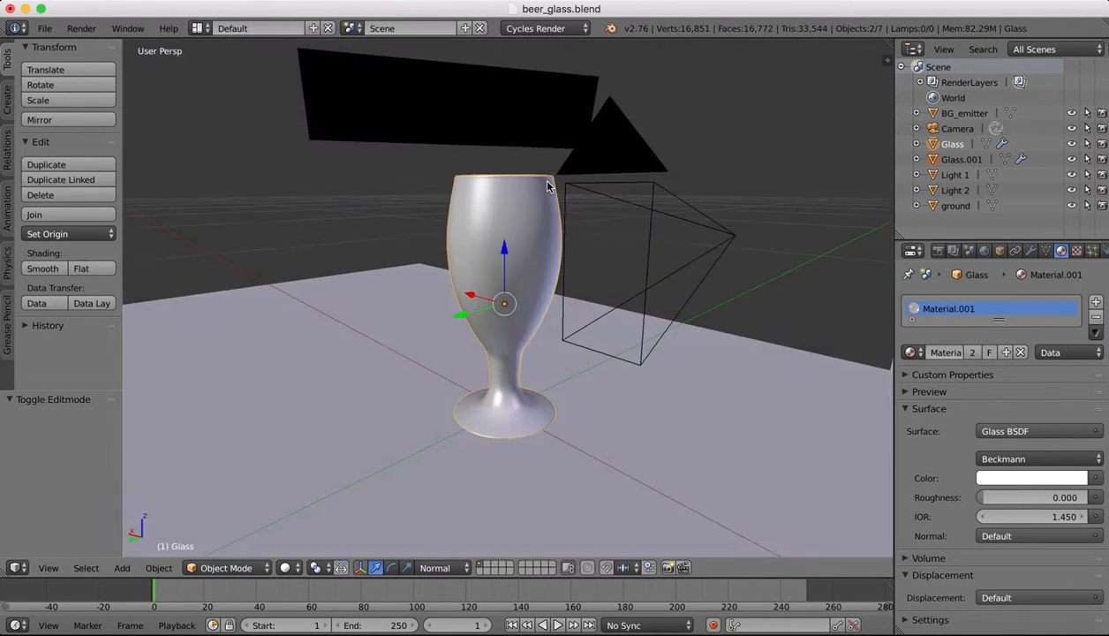
{"action": "left_click", "coordinate": [957, 160]}
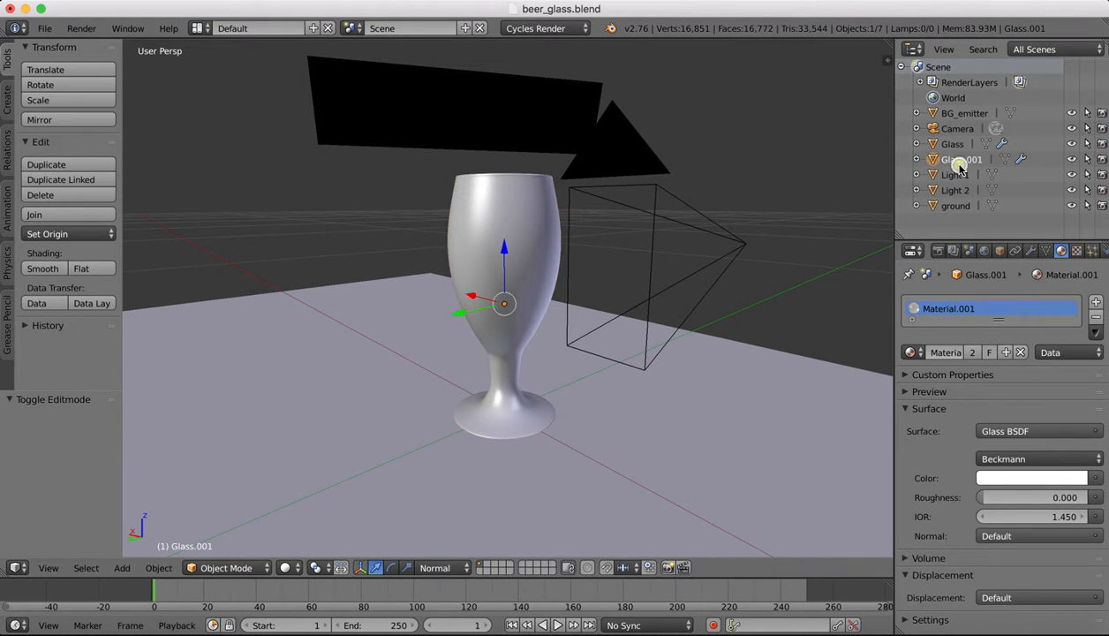
{"action": "double_click", "coordinate": [955, 160]}
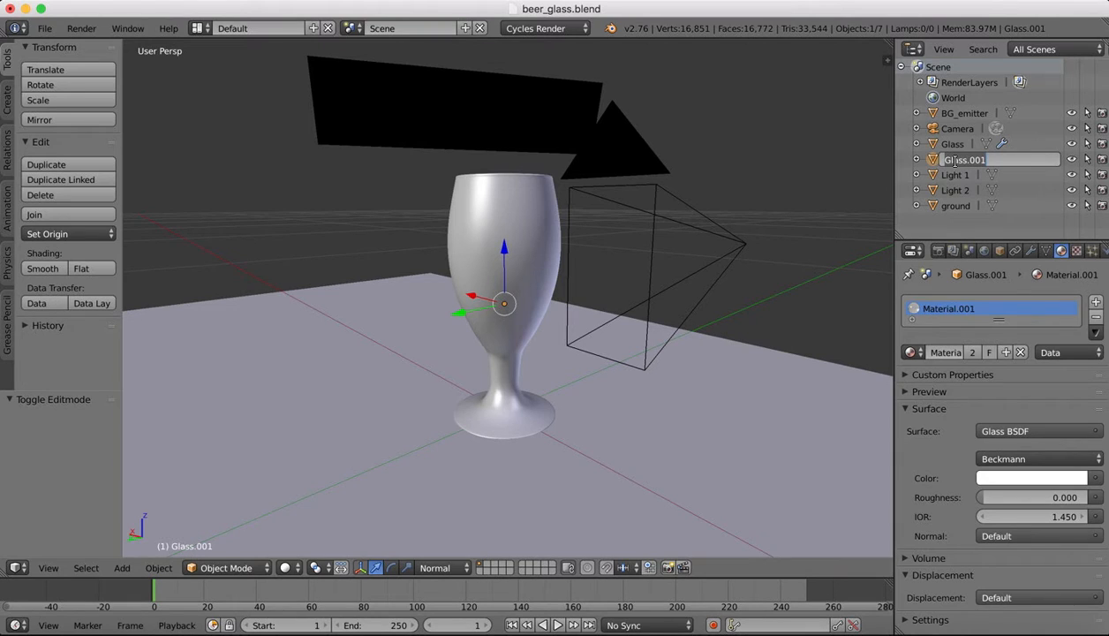
{"action": "type", "text": "Liquid"}
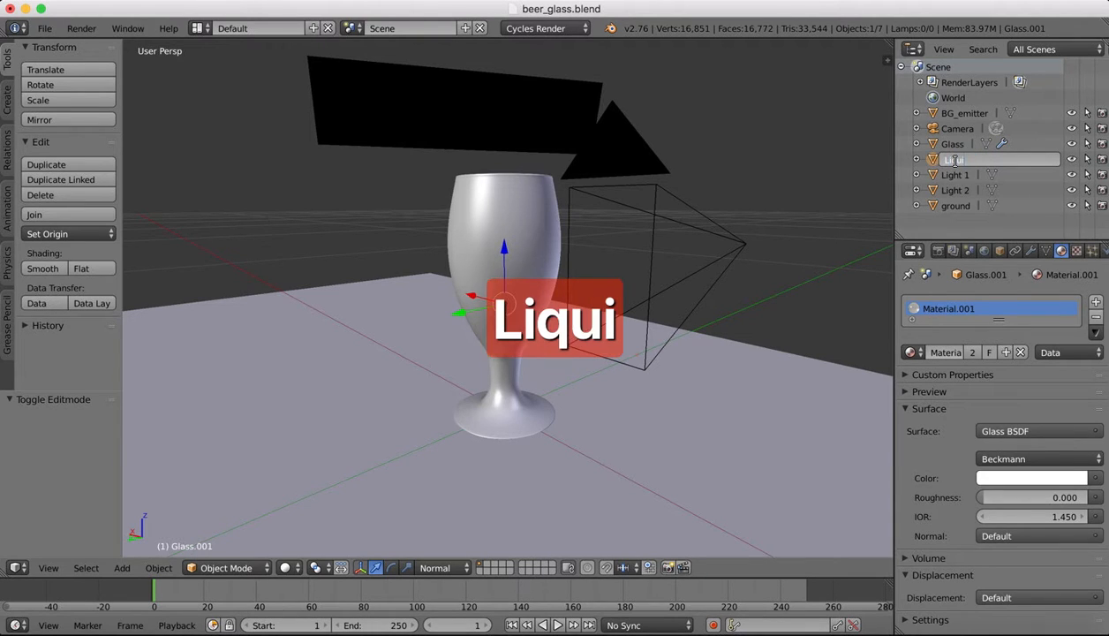
{"action": "key", "text": "Return"}
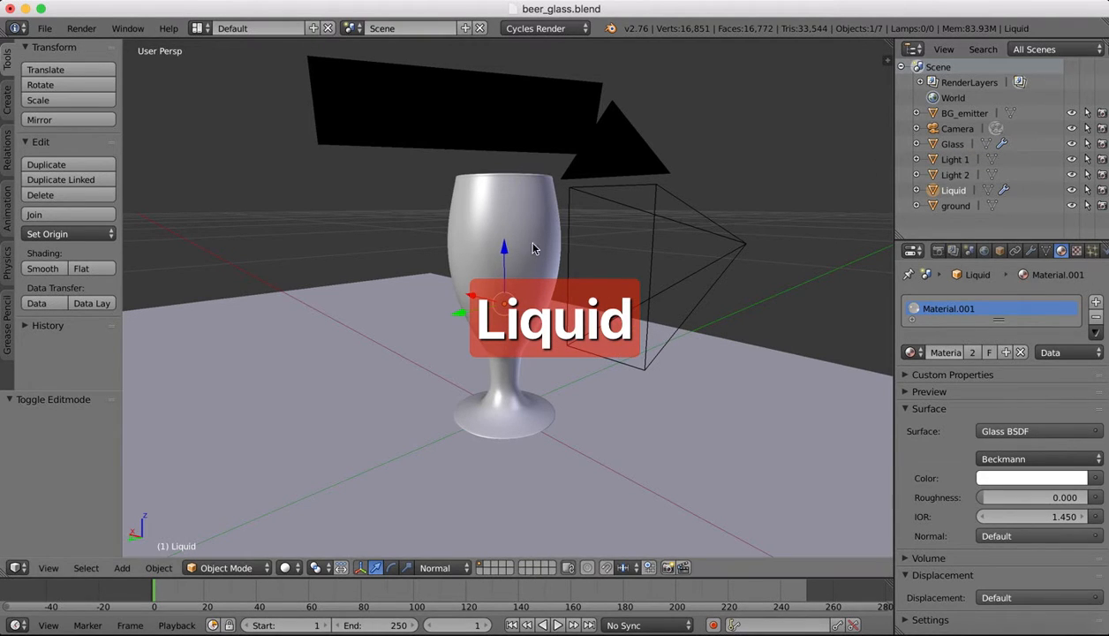
- Hide the Glass object in the viewport and enter Edit Mode on the Liquid object
{"action": "scroll", "coordinate": [503, 249], "scroll_direction": "up", "scroll_amount": 3}
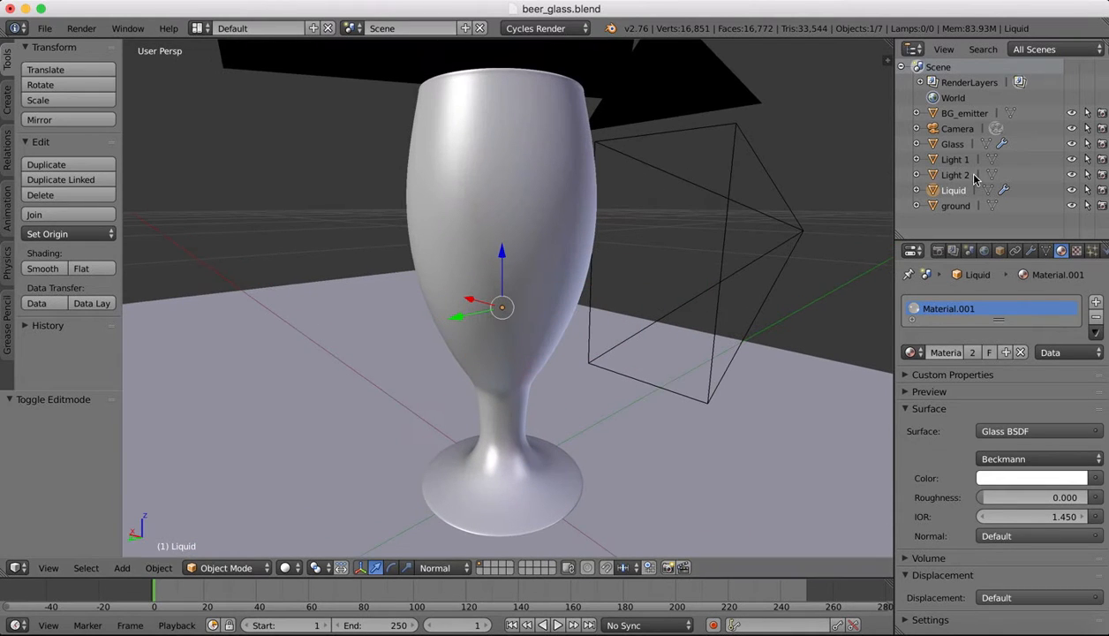
{"action": "left_click", "coordinate": [1073, 146]}
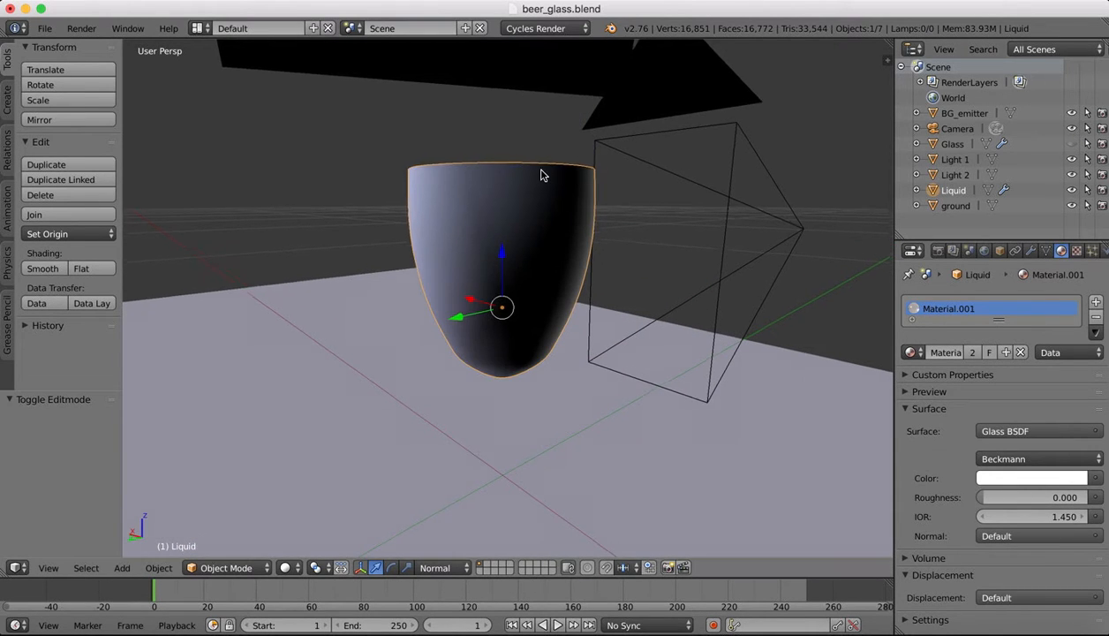
{"action": "scroll", "coordinate": [541, 169], "scroll_direction": "up", "scroll_amount": 5}
{"action": "middle_click_drag", "start_coordinate": [541, 169], "coordinate": [455, 227]}
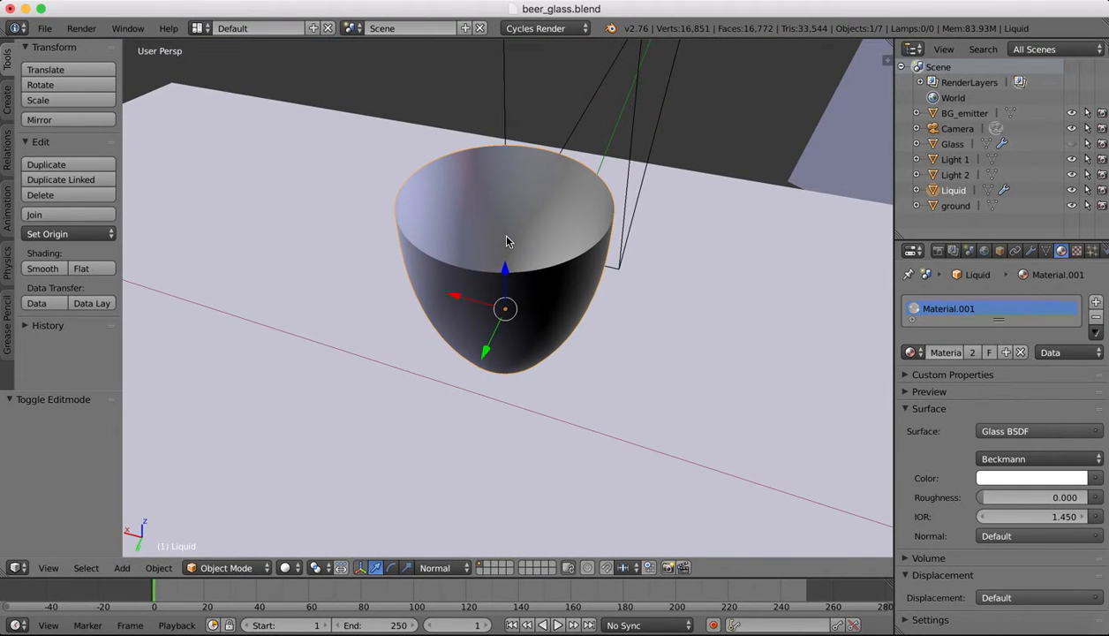
{"action": "left_click", "coordinate": [226, 568]}
{"action": "left_click", "coordinate": [221, 546]}
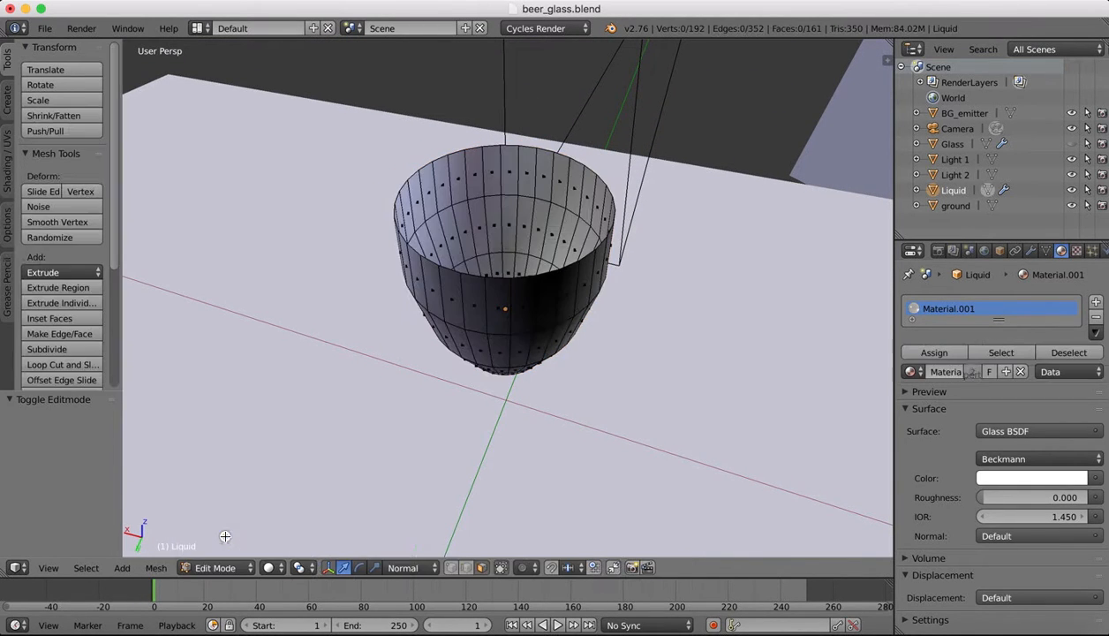
- In edge select mode, select the Liquid's open top edge loop and extrude it inward, scaled to about 0.738
{"action": "left_click", "coordinate": [466, 568]}
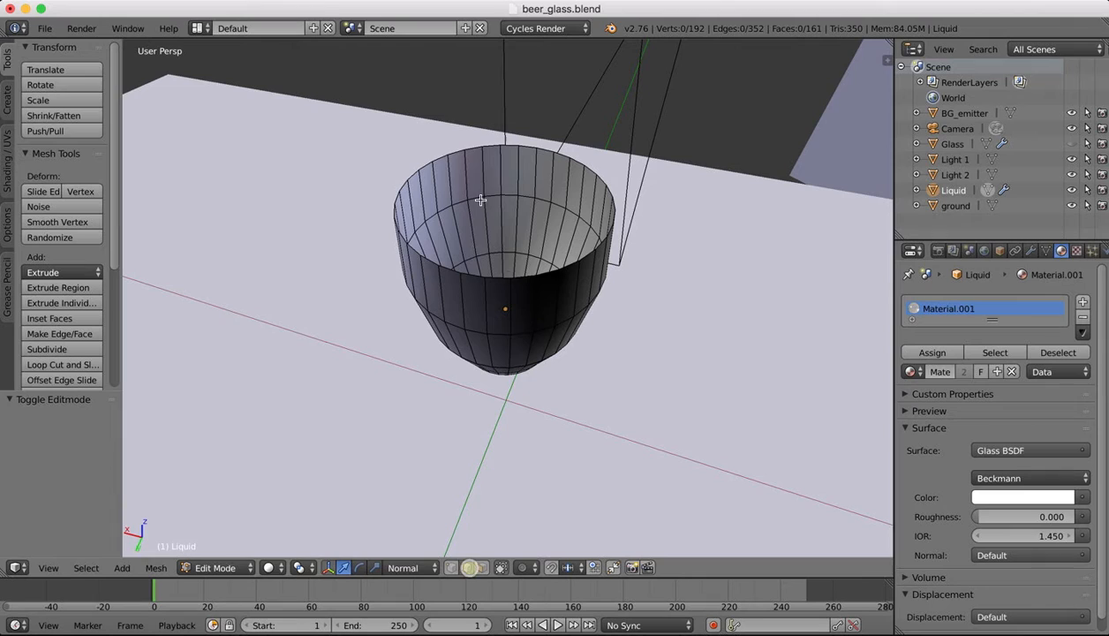
{"action": "right_click", "coordinate": [473, 278]}
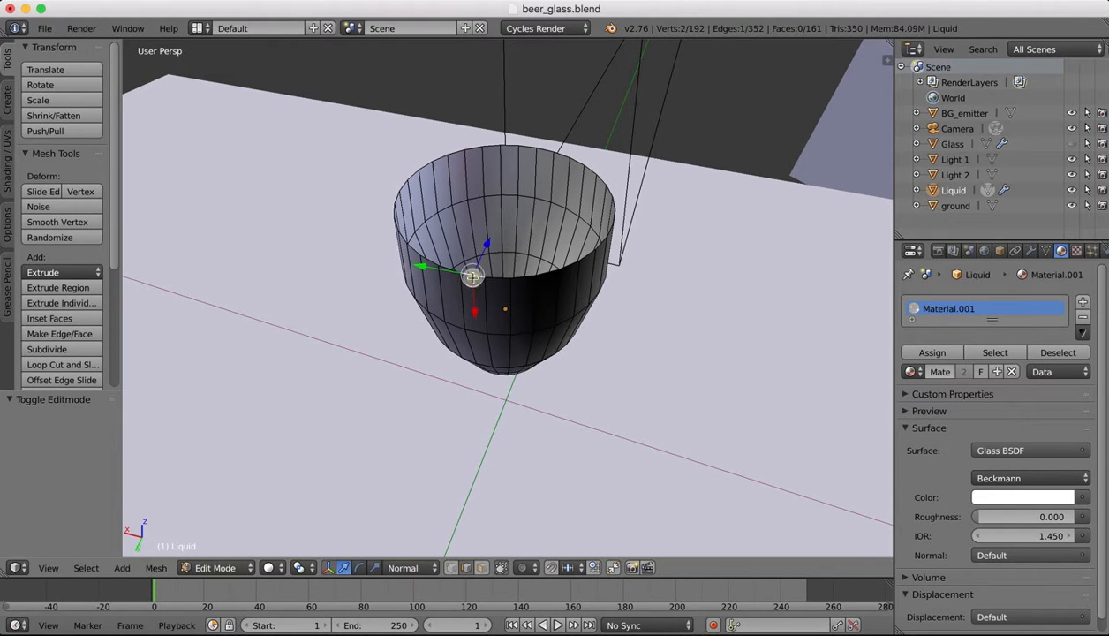
{"action": "right_click", "coordinate": [519, 274], "text": "alt"}
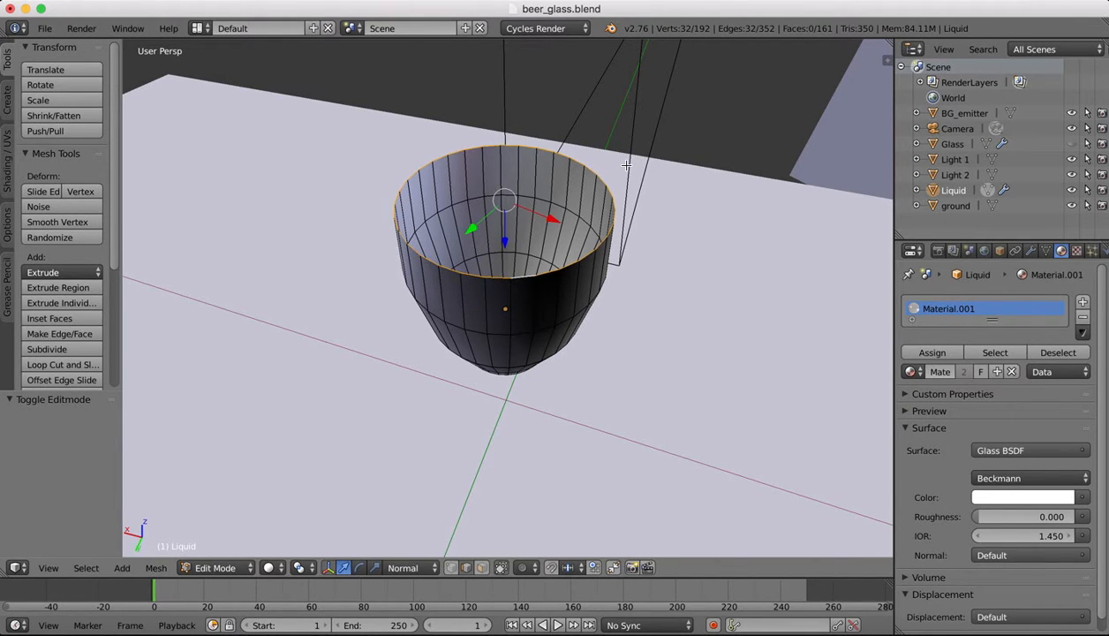
{"action": "key", "text": "e"}
{"action": "key", "text": "s"}
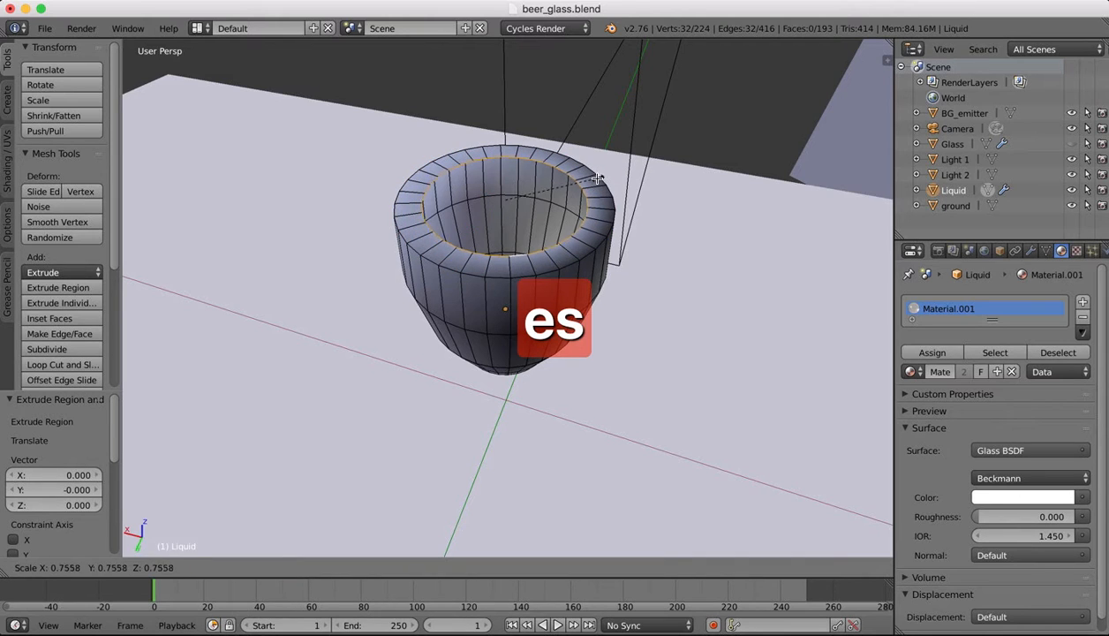
{"action": "left_click", "coordinate": [595, 180]}
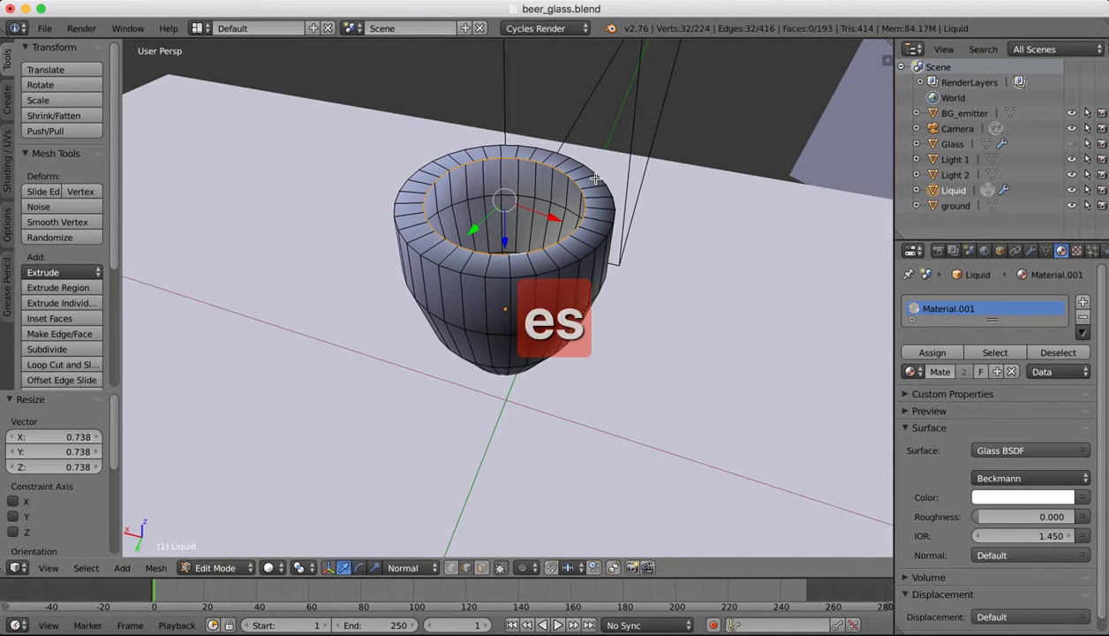
- Extrude the inner edge loop toward the centre three more times, scaling the last to about 0.401, and fill the remaining hole with a face
{"action": "key", "text": "e"}
{"action": "key", "text": "s"}
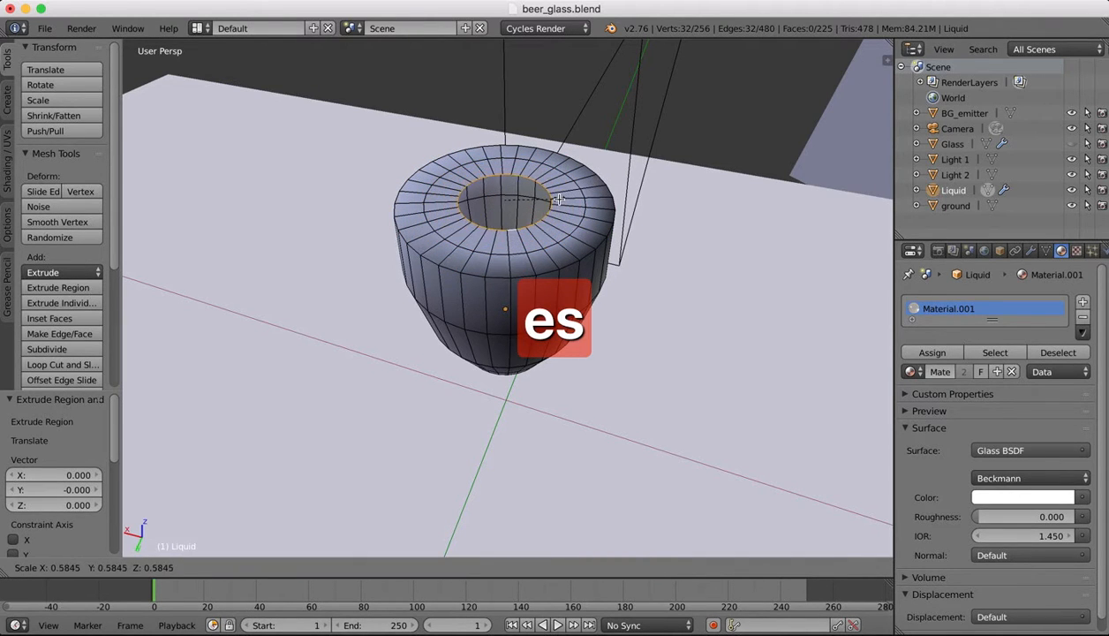
{"action": "left_click", "coordinate": [558, 200]}
{"action": "key", "text": "e"}
{"action": "key", "text": "s"}
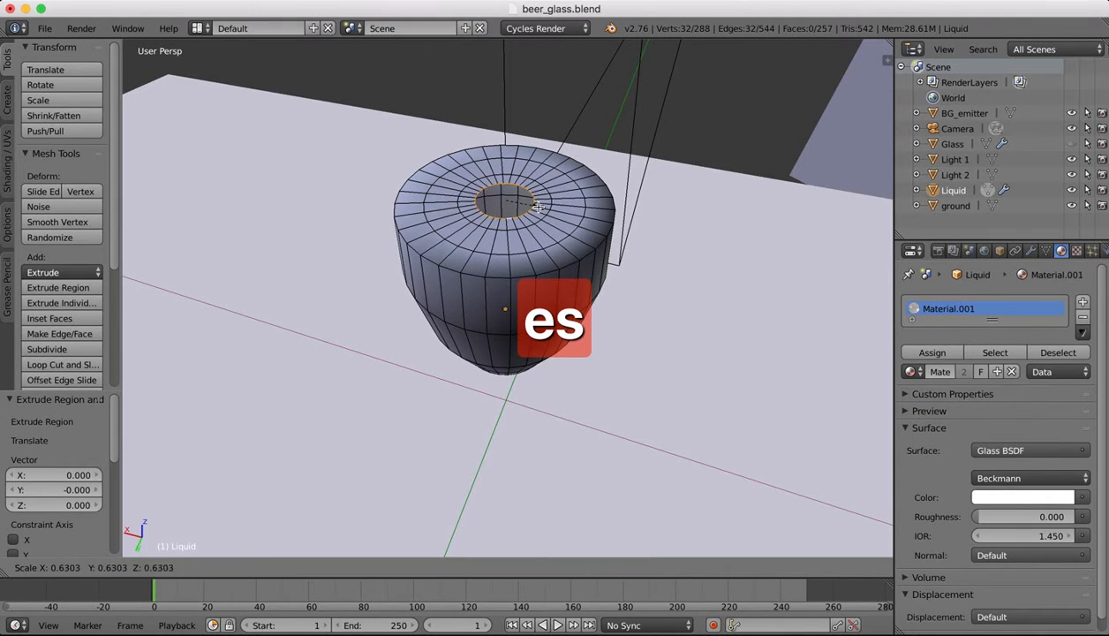
{"action": "left_click", "coordinate": [530, 208]}
{"action": "key", "text": "e"}
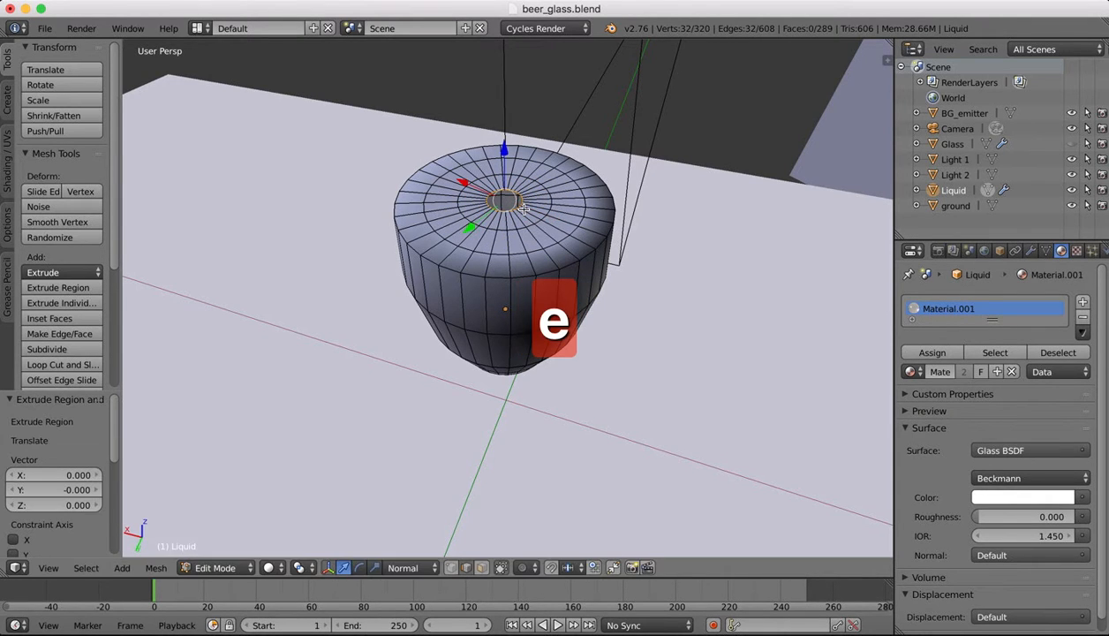
{"action": "key", "text": "s"}
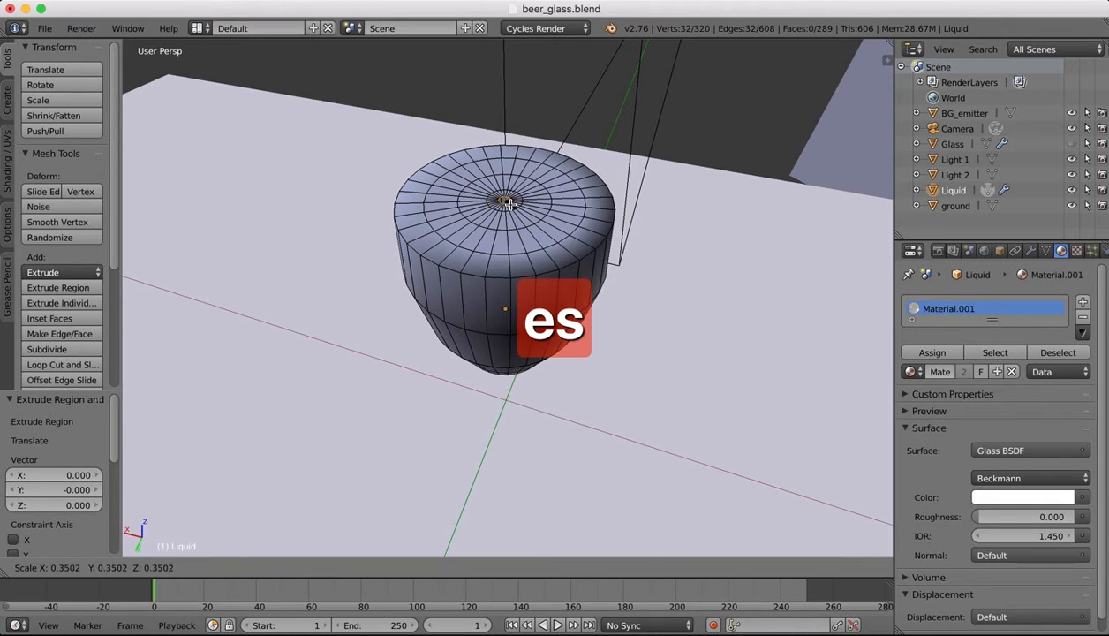
{"action": "left_click", "coordinate": [508, 203]}
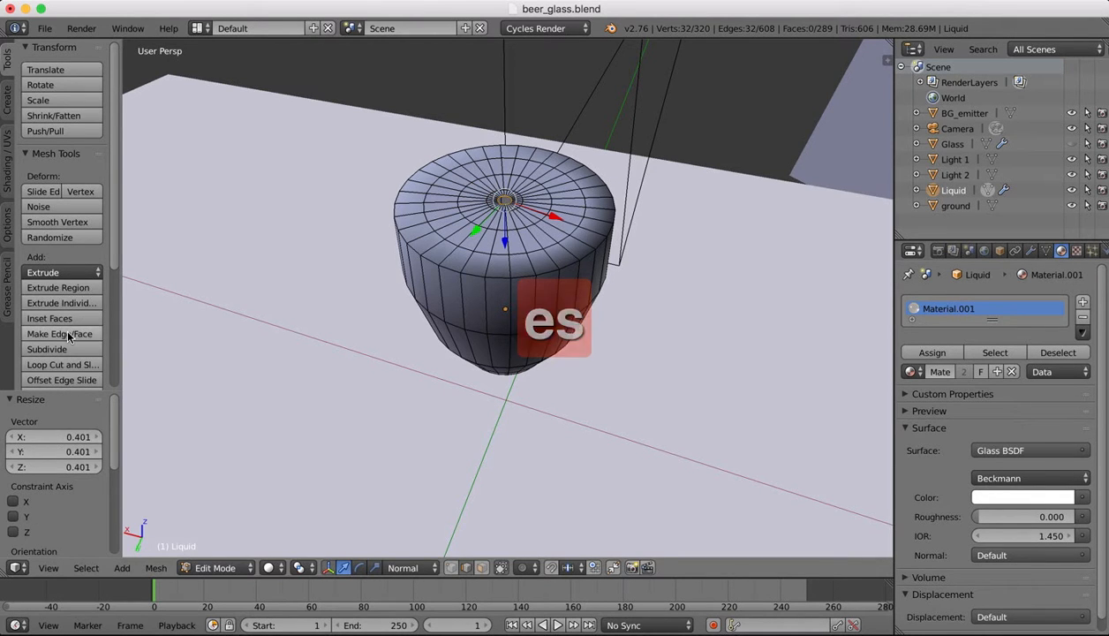
{"action": "left_click", "coordinate": [59, 334]}
- Add a single loop cut in the outermost ring of the liquid's top surface and slide it close to the outer rim
{"action": "middle_click_drag", "start_coordinate": [460, 152], "coordinate": [468, 156]}
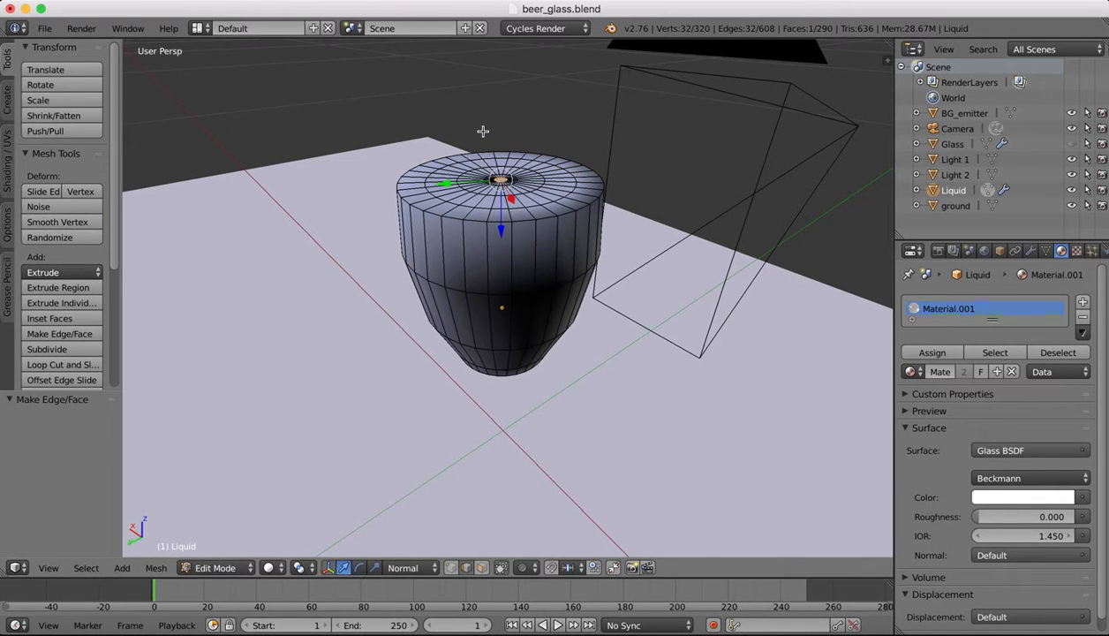
{"action": "middle_click_drag", "start_coordinate": [483, 131], "coordinate": [483, 130]}
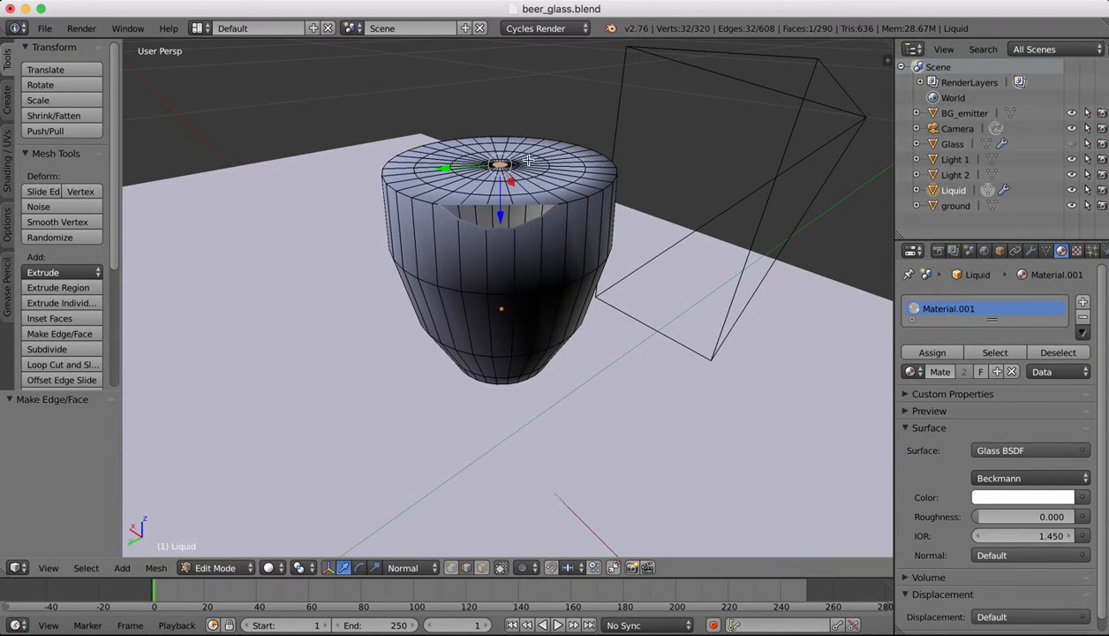
{"action": "middle_click_drag", "start_coordinate": [520, 158], "coordinate": [521, 161]}
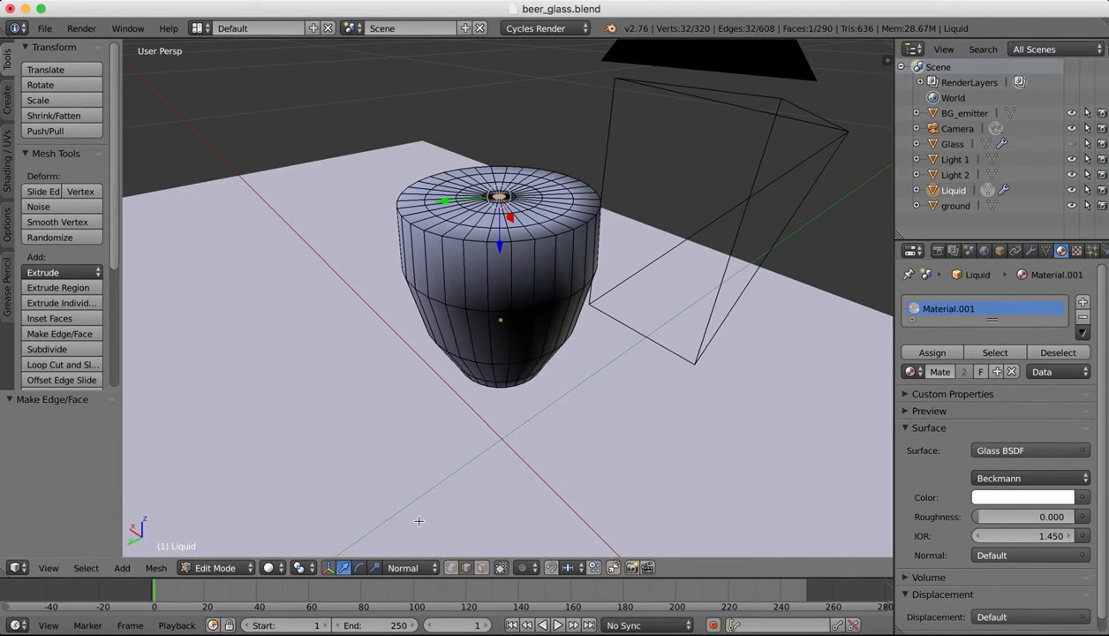
{"action": "left_click", "coordinate": [60, 365]}
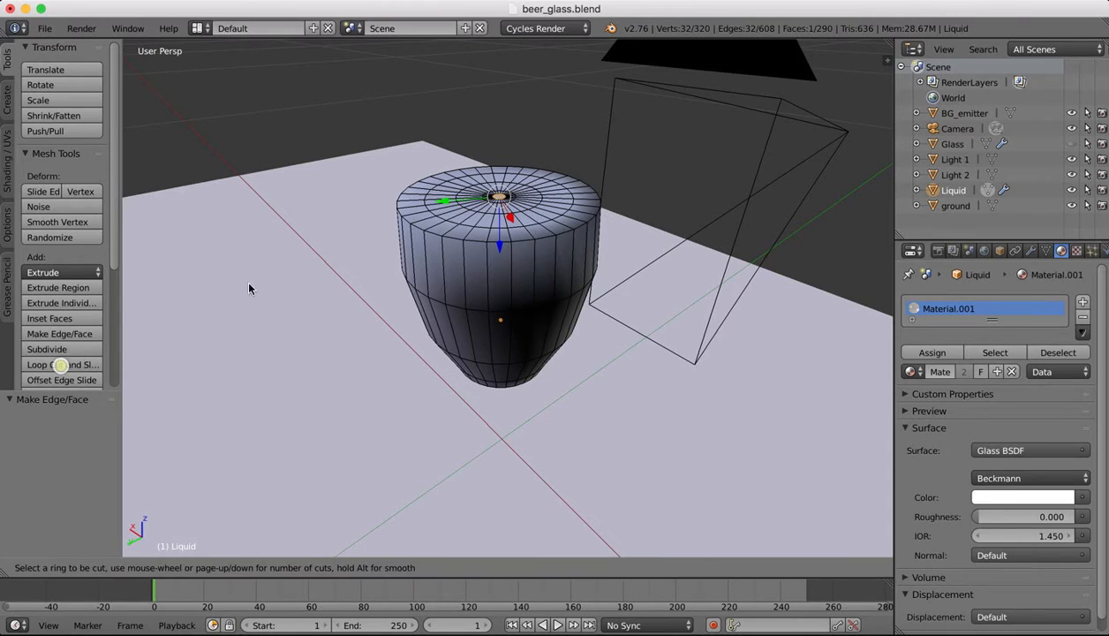
{"action": "left_click", "coordinate": [439, 224]}
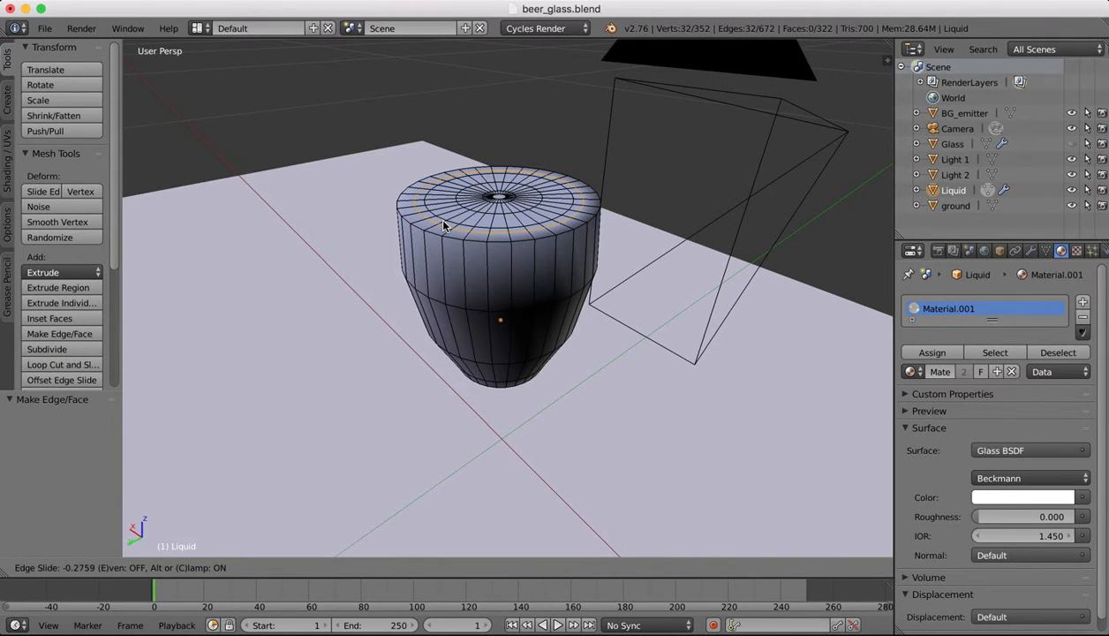
{"action": "left_click", "coordinate": [437, 233]}
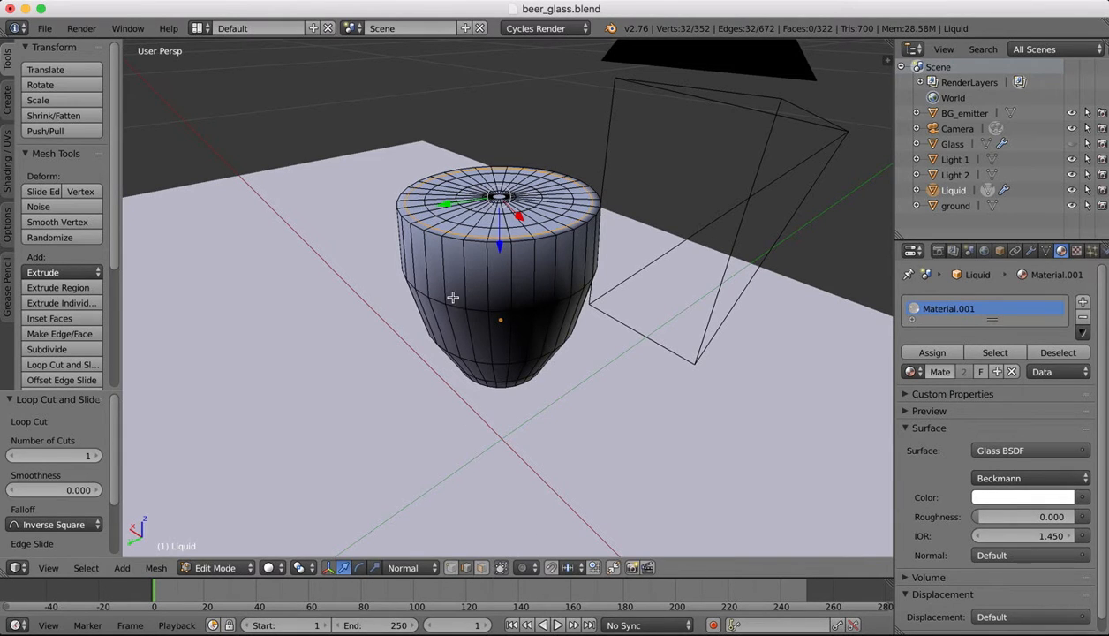
- Select the outer rim edge loop of the liquid's top and raise it about 0.0006 along Z
{"action": "left_click", "coordinate": [450, 239]}
{"action": "right_click", "coordinate": [451, 239]}
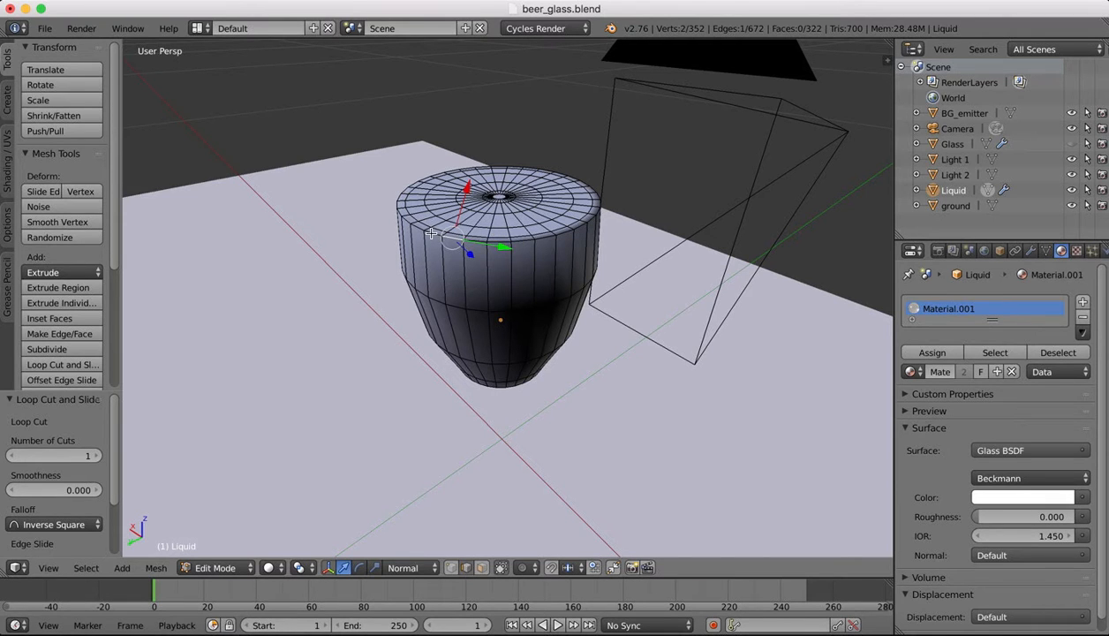
{"action": "right_click", "coordinate": [431, 232], "text": "alt"}
{"action": "mouse_move", "coordinate": [532, 212]}
{"action": "middle_mouse_down"}
{"action": "mouse_move", "coordinate": [543, 217]}
{"action": "mouse_move", "coordinate": [533, 212]}
{"action": "middle_mouse_up"}
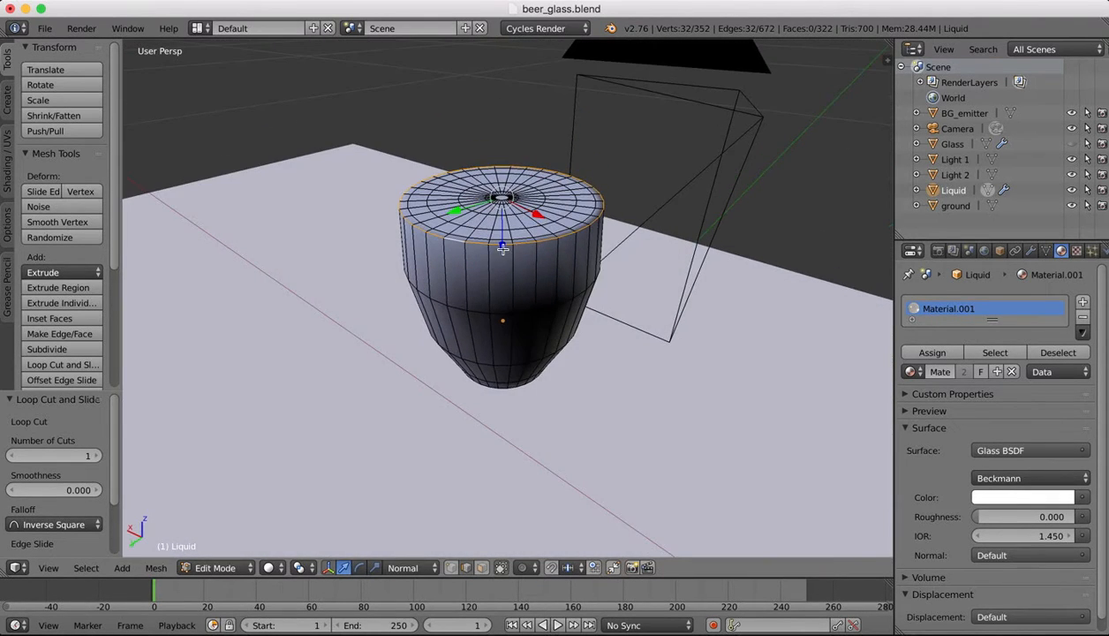
{"action": "key", "text": "e"}
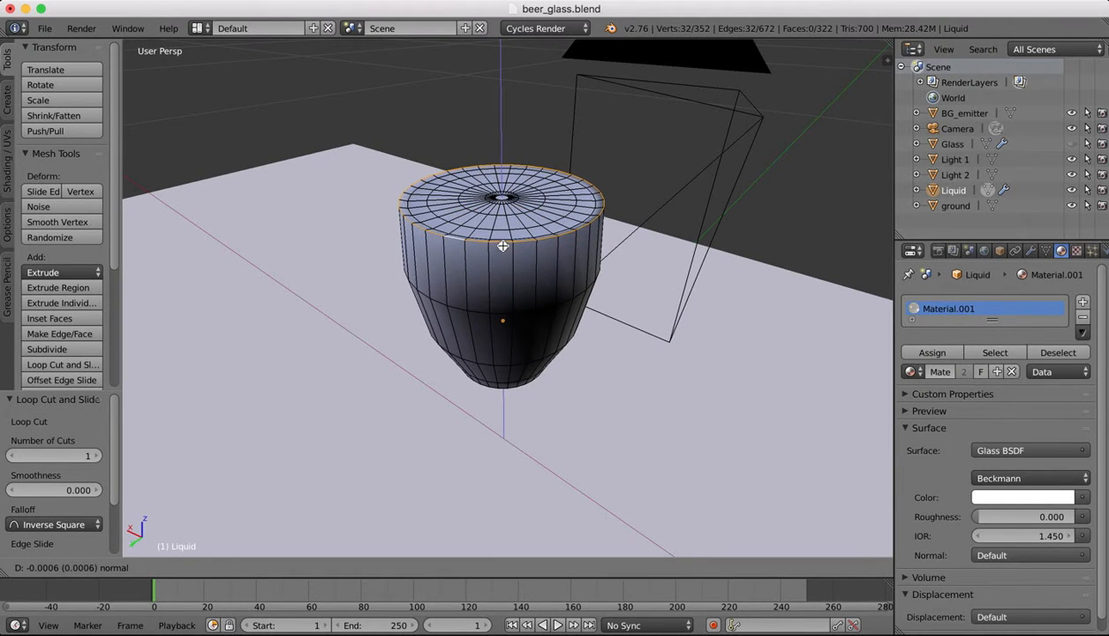
{"action": "left_click", "coordinate": [502, 245]}
- Raise the selected outer rim loop by about another 0.0003 along its vertical axis
{"action": "middle_click_drag", "start_coordinate": [533, 174], "coordinate": [544, 179]}
{"action": "scroll", "coordinate": [543, 179], "scroll_direction": "up", "scroll_amount": 5}
{"action": "scroll", "coordinate": [473, 104], "scroll_direction": "down", "scroll_amount": 10}
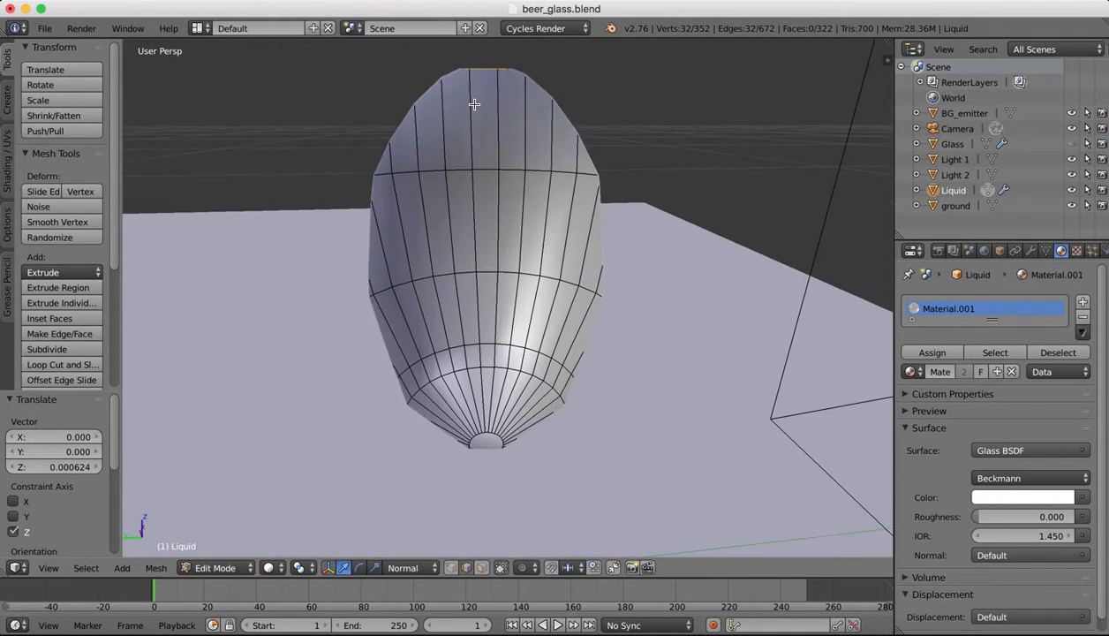
{"action": "scroll", "coordinate": [474, 104], "scroll_direction": "up", "scroll_amount": 10}
{"action": "scroll", "coordinate": [474, 104], "scroll_direction": "up", "scroll_amount": 2}
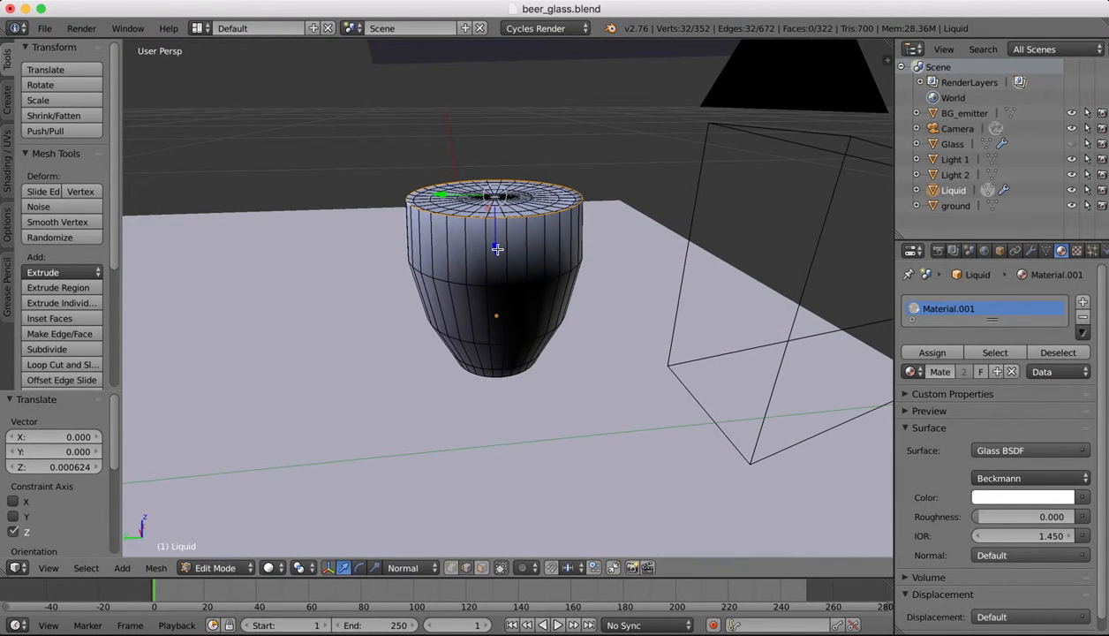
{"action": "key", "text": "e"}
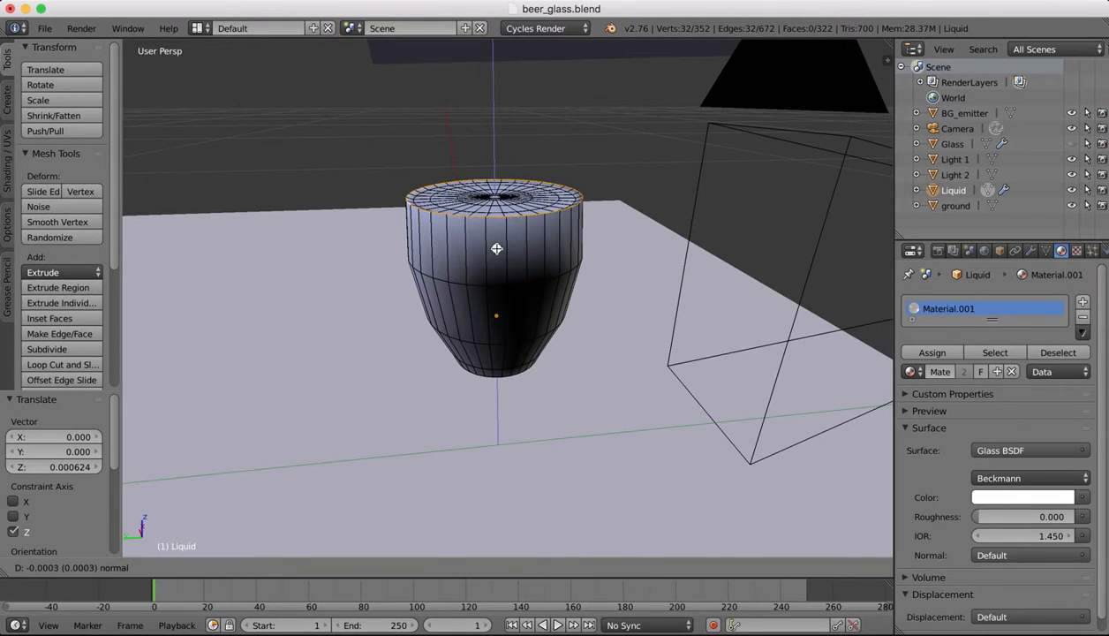
{"action": "left_click", "coordinate": [495, 248]}
- Return the Liquid object to Object Mode
{"action": "right_click", "coordinate": [219, 549]}
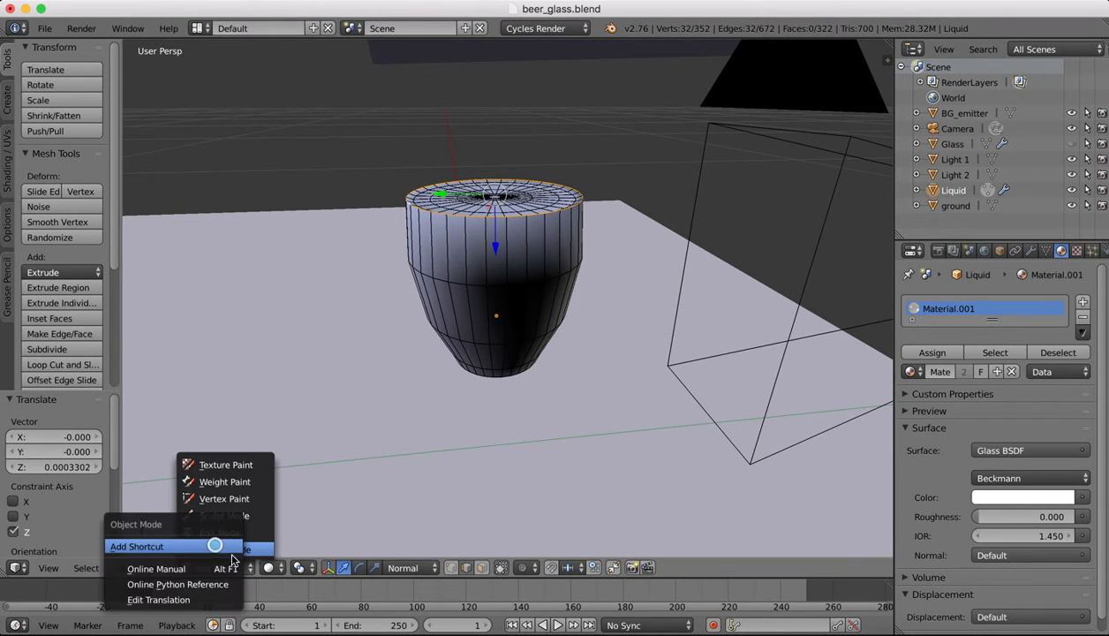
{"action": "left_click", "coordinate": [214, 568]}
{"action": "left_click", "coordinate": [214, 549]}
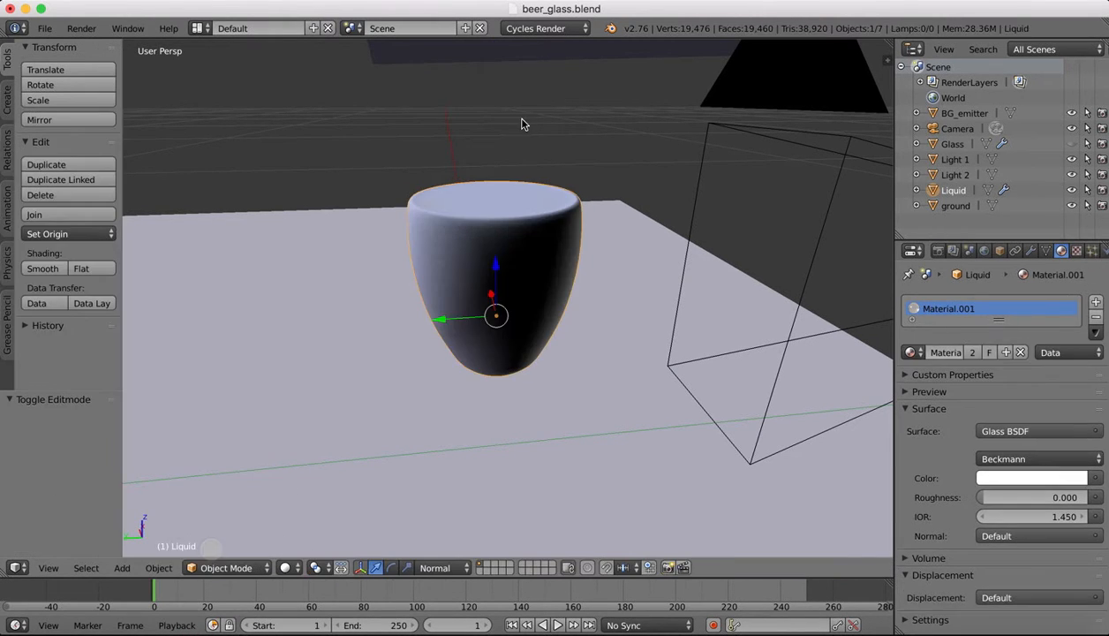
- Examine the smoothed shape and raised rim of the liquid's top surface from several angles
{"action": "scroll", "coordinate": [521, 123], "scroll_direction": "down", "scroll_amount": 10}
{"action": "scroll", "coordinate": [521, 123], "scroll_direction": "up", "scroll_amount": 10}
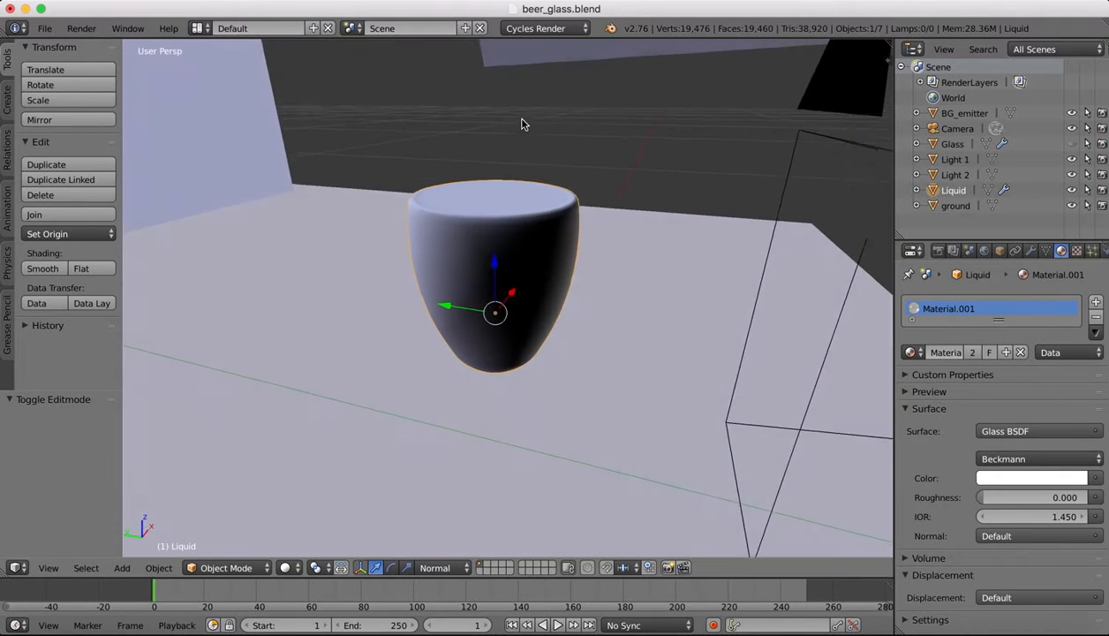
{"action": "scroll", "coordinate": [437, 148], "scroll_direction": "up", "scroll_amount": 5, "text": "ctrl"}
{"action": "scroll", "coordinate": [437, 148], "scroll_direction": "down", "scroll_amount": 2, "text": "ctrl"}
{"action": "scroll", "coordinate": [435, 148], "scroll_direction": "down", "scroll_amount": 3, "text": "ctrl"}
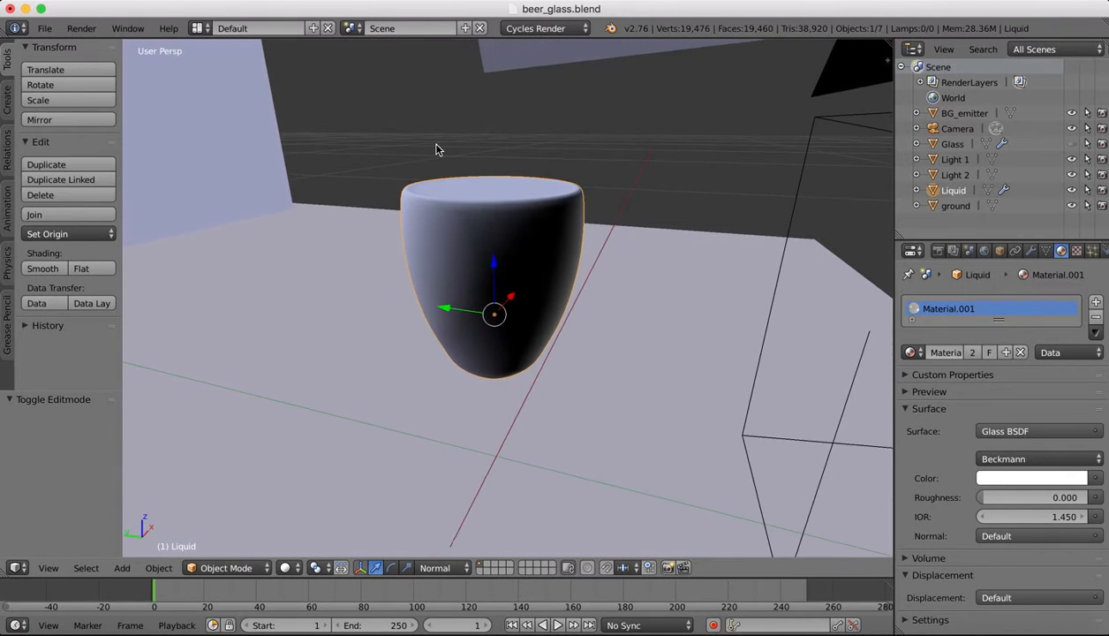
{"action": "scroll", "coordinate": [437, 149], "scroll_direction": "down", "scroll_amount": 5}
{"action": "scroll", "coordinate": [496, 192], "scroll_direction": "up", "scroll_amount": 2, "text": "ctrl"}
{"action": "scroll", "coordinate": [496, 193], "scroll_direction": "up", "scroll_amount": 4}
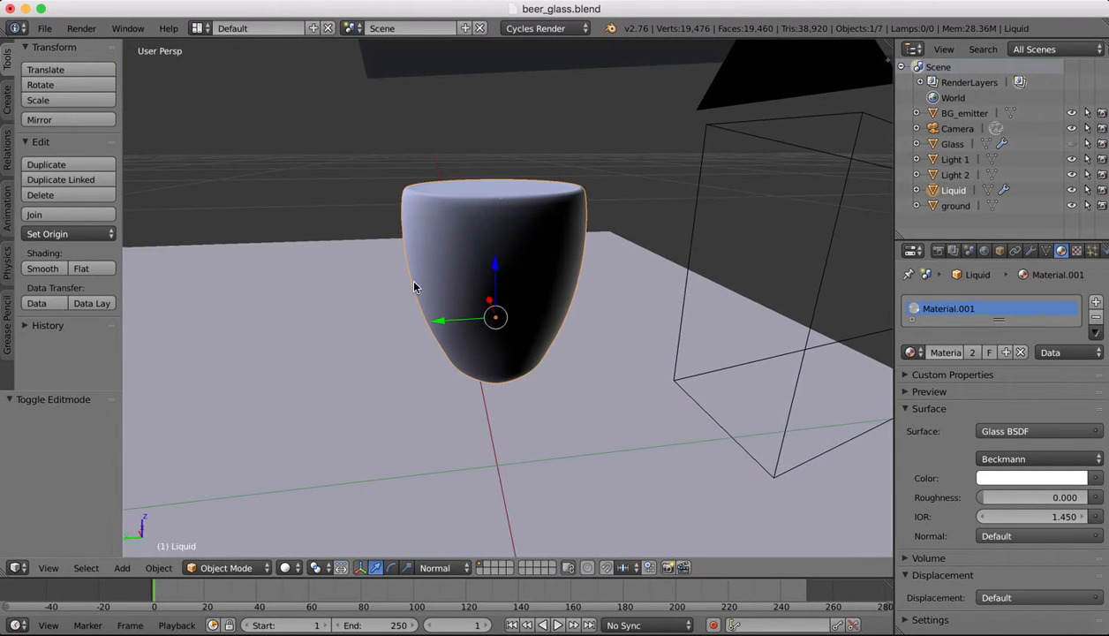
{"action": "scroll", "coordinate": [475, 203], "scroll_direction": "up", "scroll_amount": 1}
{"action": "scroll", "coordinate": [437, 127], "scroll_direction": "down", "scroll_amount": 6}
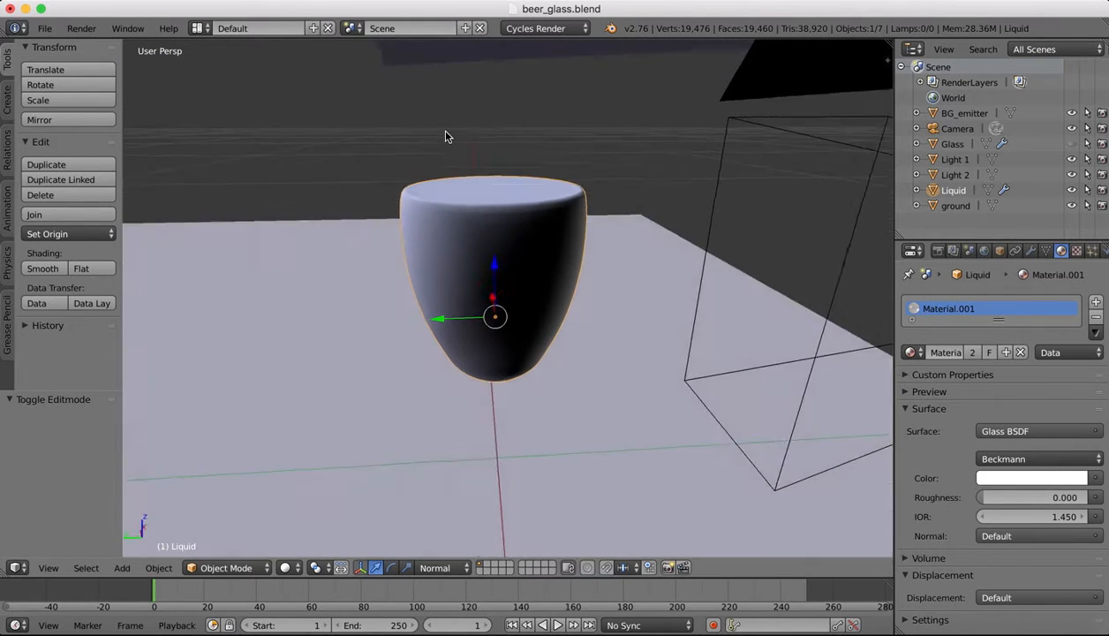
- Enter Edit Mode on the Liquid and mark the selected outer rim edge loop as sharp
{"action": "left_click", "coordinate": [221, 568]}
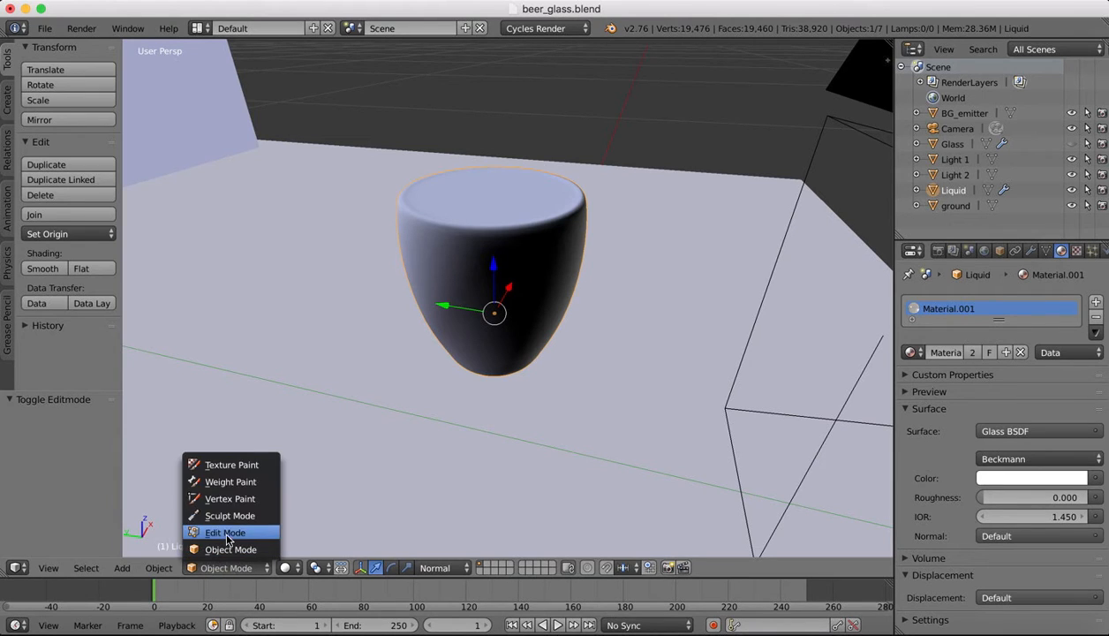
{"action": "left_click", "coordinate": [221, 532]}
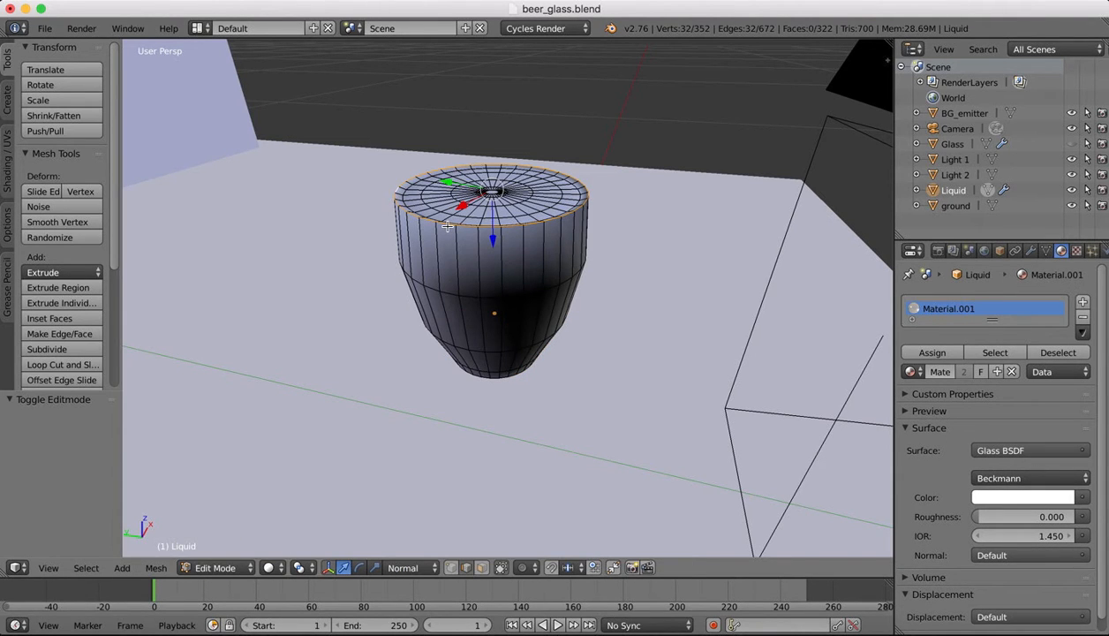
{"action": "left_click", "coordinate": [155, 568]}
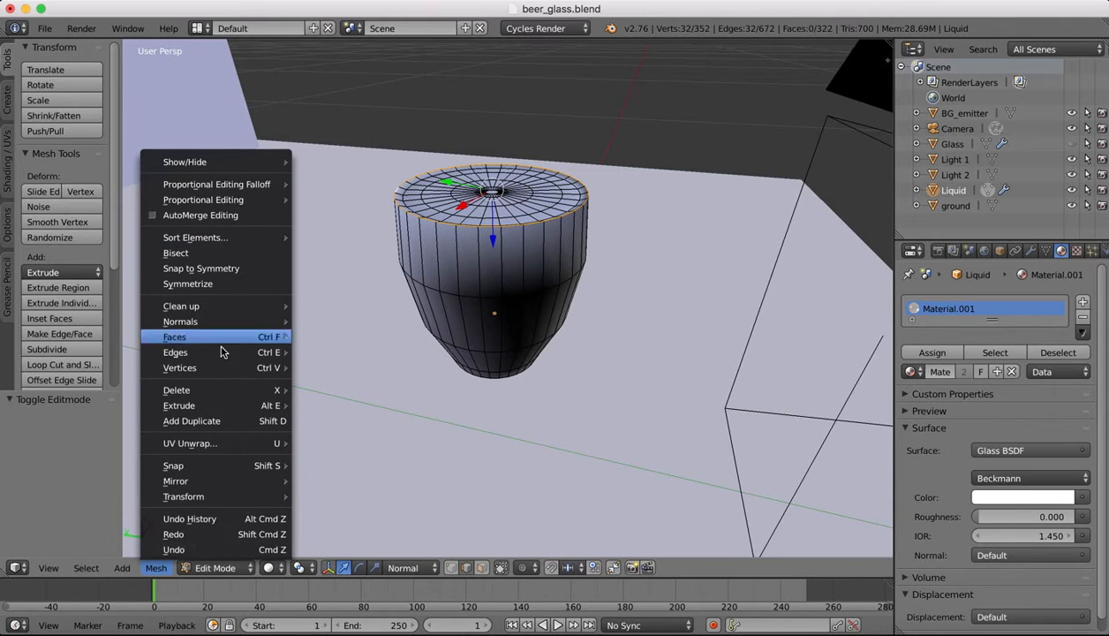
{"action": "mouse_move", "coordinate": [198, 409]}
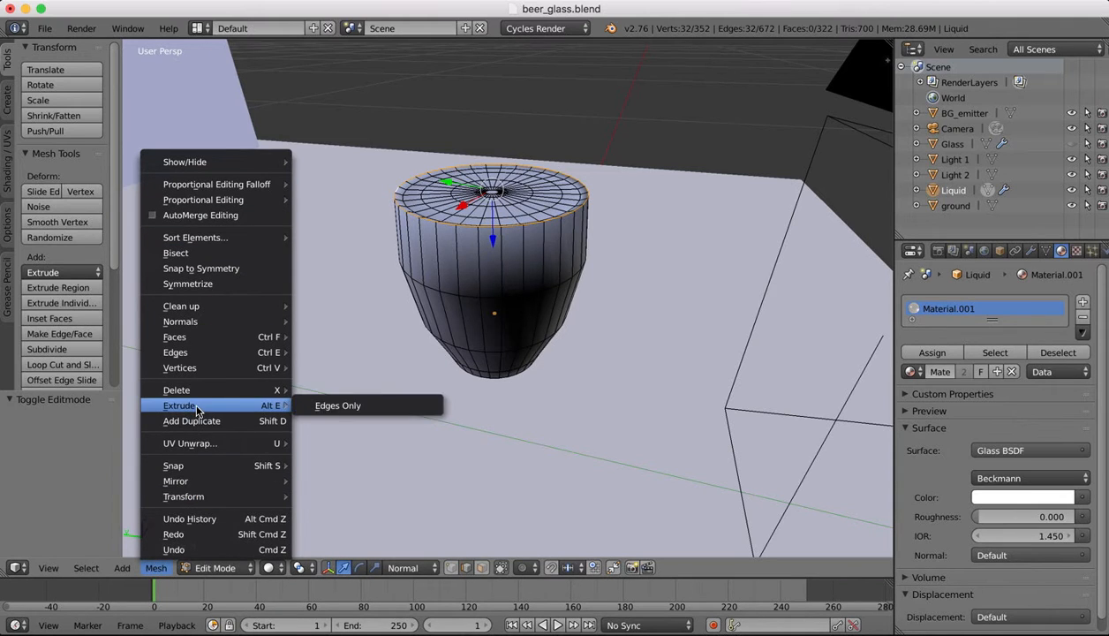
{"action": "mouse_move", "coordinate": [183, 352]}
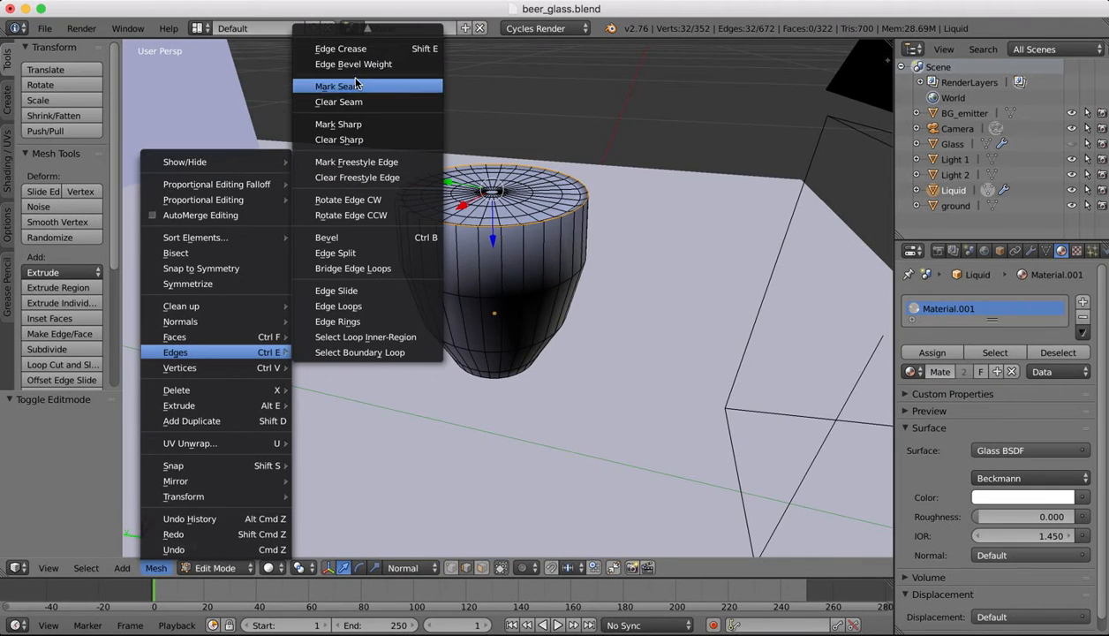
{"action": "left_click", "coordinate": [356, 130]}
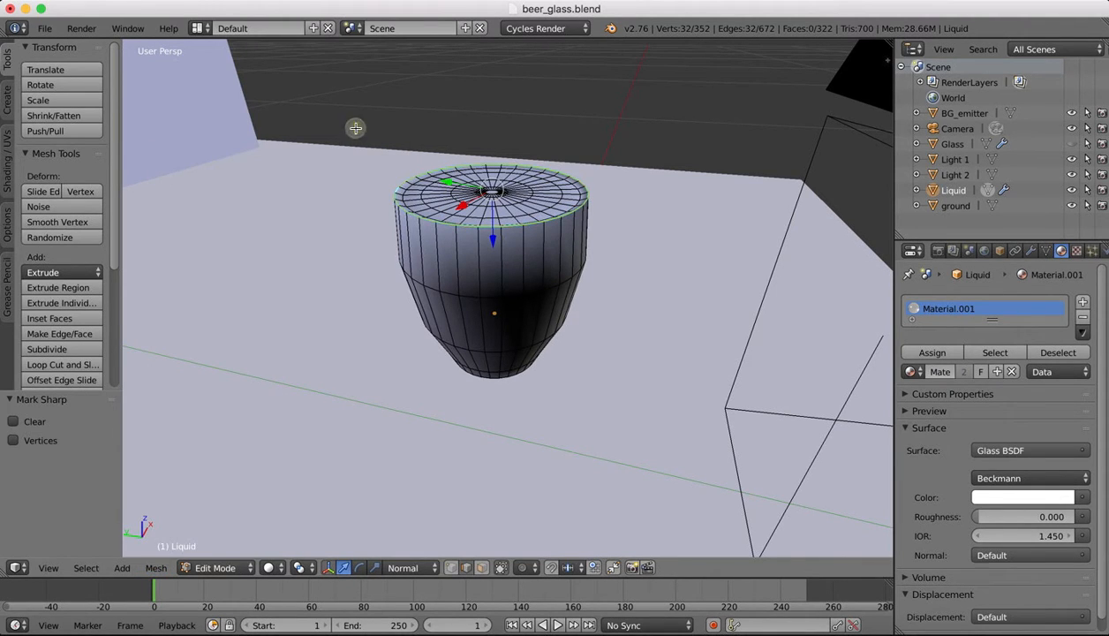
- Add an Edge Split modifier to the Liquid with Edge Angle disabled, so only edges marked sharp are split
{"action": "left_click", "coordinate": [1029, 251]}
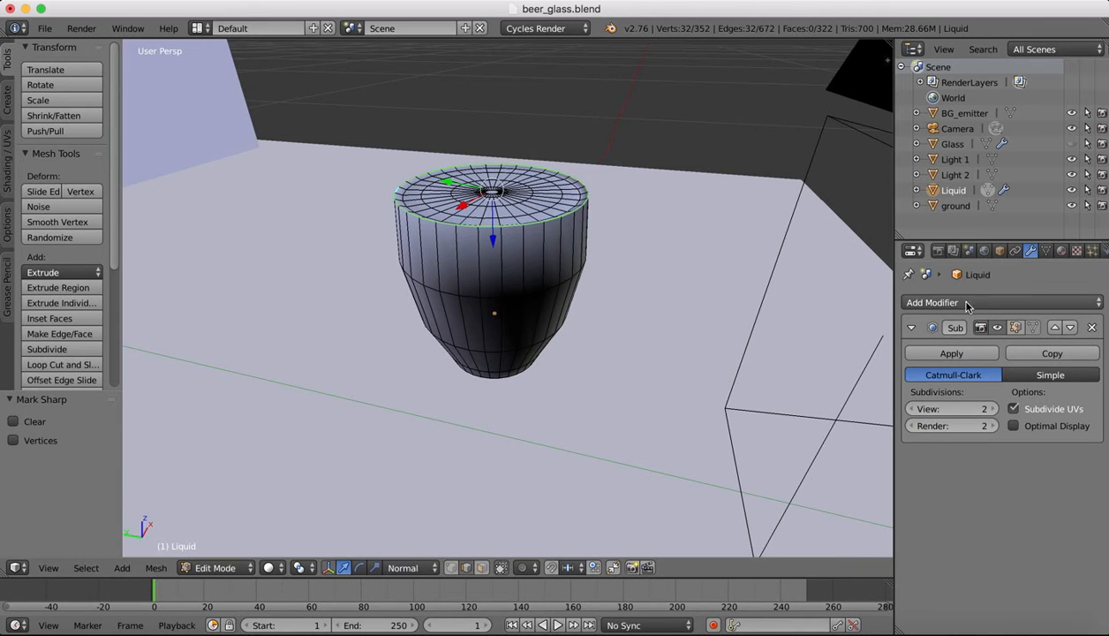
{"action": "left_click", "coordinate": [911, 326]}
{"action": "left_click", "coordinate": [924, 302]}
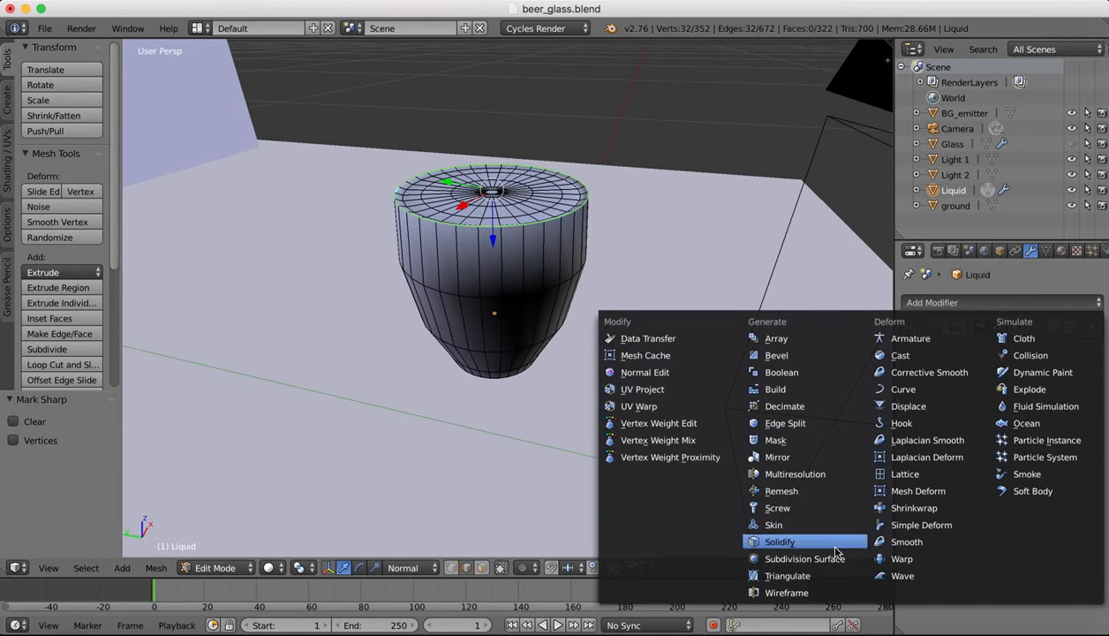
{"action": "left_click", "coordinate": [785, 423]}
{"action": "left_click", "coordinate": [911, 403]}
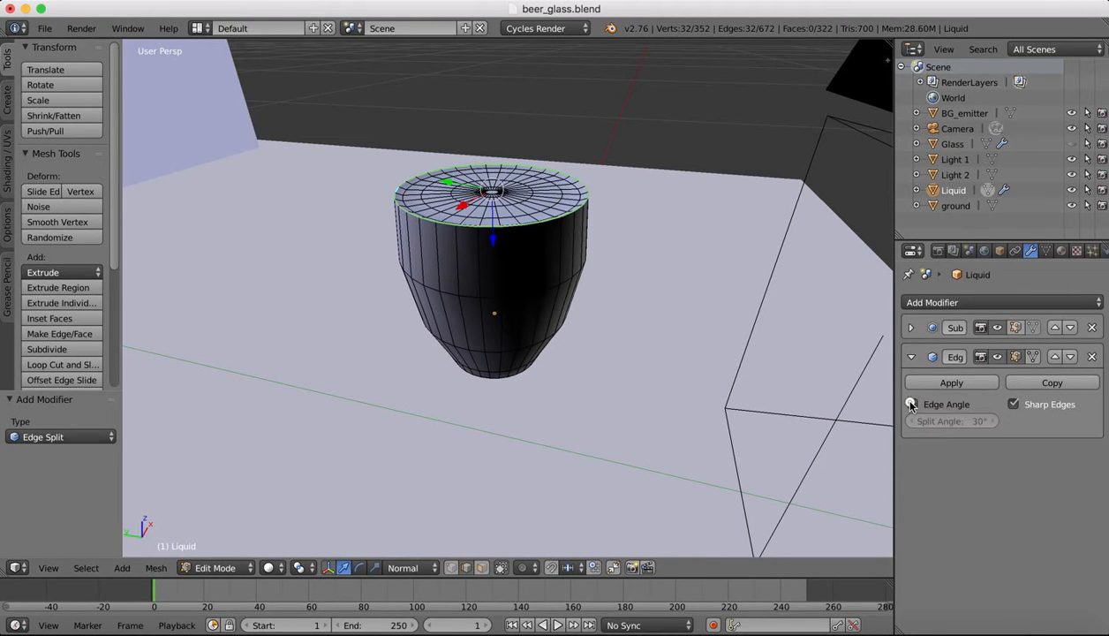
- Return the Liquid to Object Mode and examine the smoothed shape of its rim from several angles
{"action": "left_click", "coordinate": [216, 570]}
{"action": "left_click", "coordinate": [216, 547]}
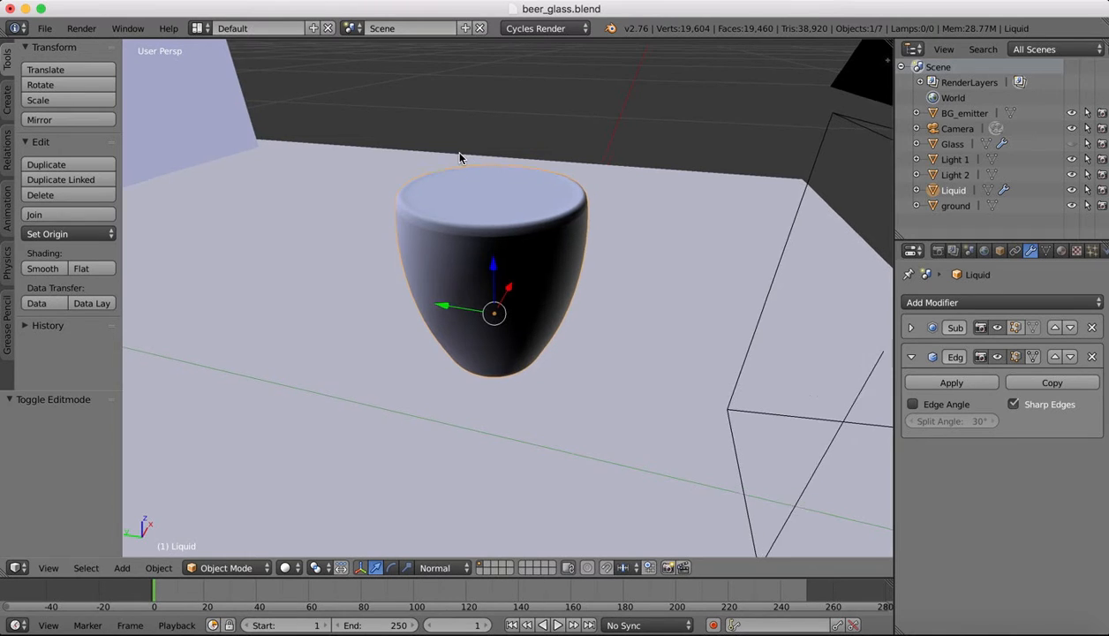
{"action": "scroll", "coordinate": [459, 155], "scroll_direction": "up", "scroll_amount": 5}
{"action": "scroll", "coordinate": [459, 155], "scroll_direction": "down", "scroll_amount": 10}
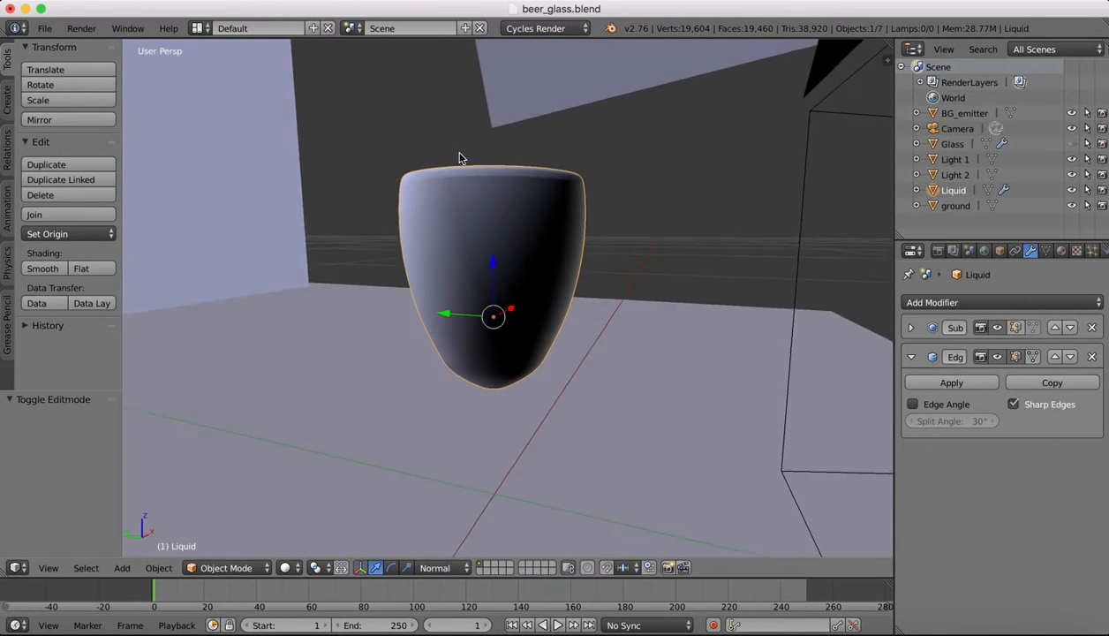
{"action": "scroll", "coordinate": [458, 158], "scroll_direction": "right", "scroll_amount": 10}
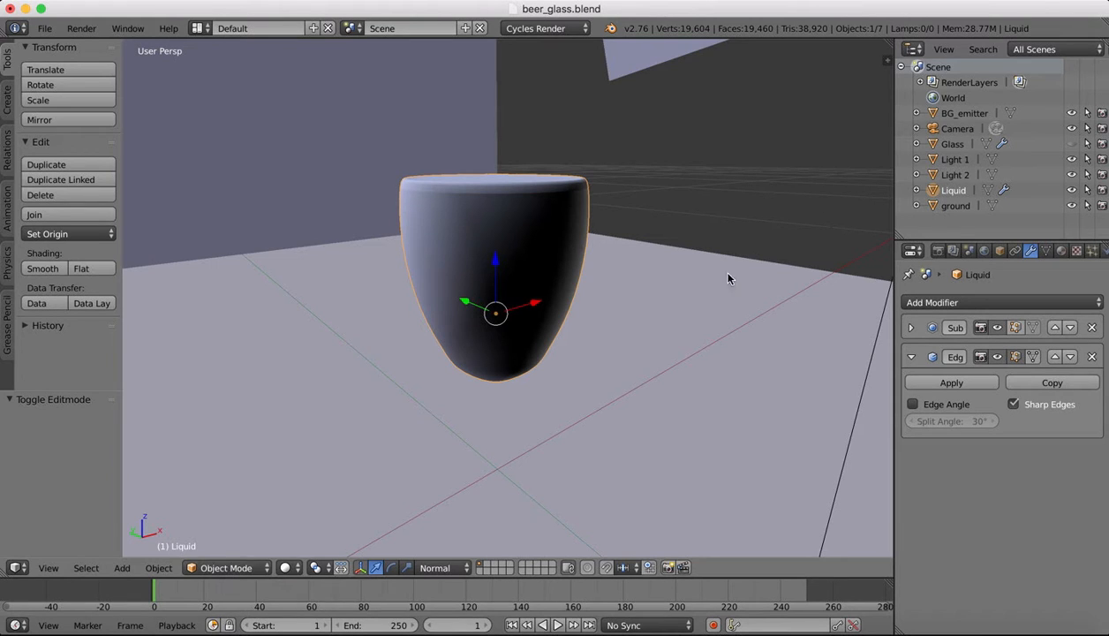
- Unhide the Glass and preview it with the liquid through the camera in Rendered shading, examining the liquid area up close
{"action": "left_click", "coordinate": [1069, 144]}
{"action": "left_click", "coordinate": [49, 568]}
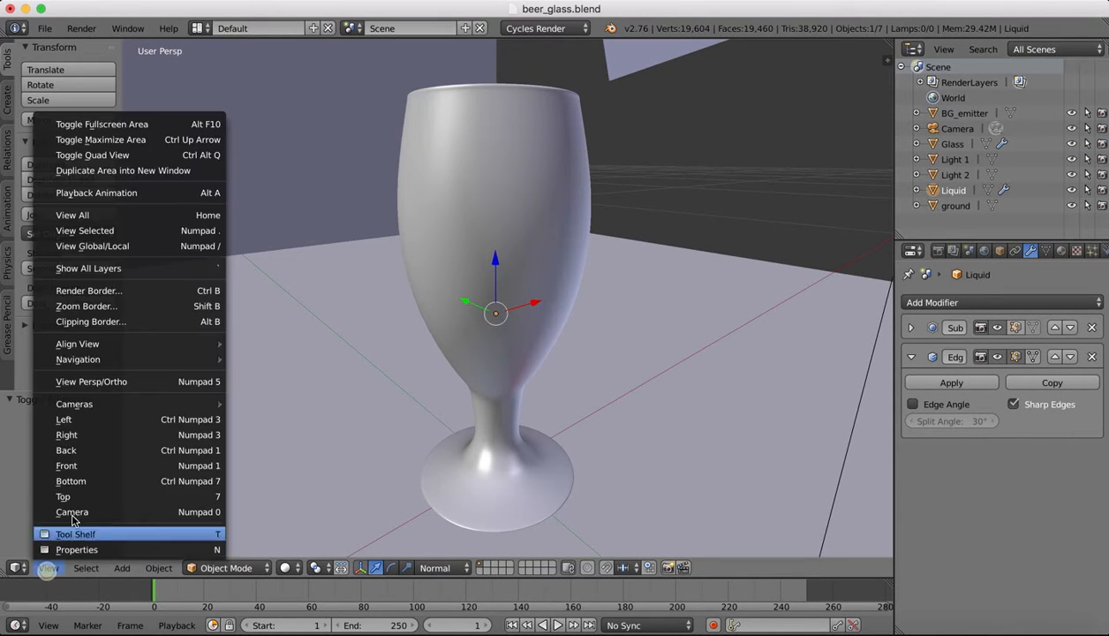
{"action": "left_click", "coordinate": [71, 512]}
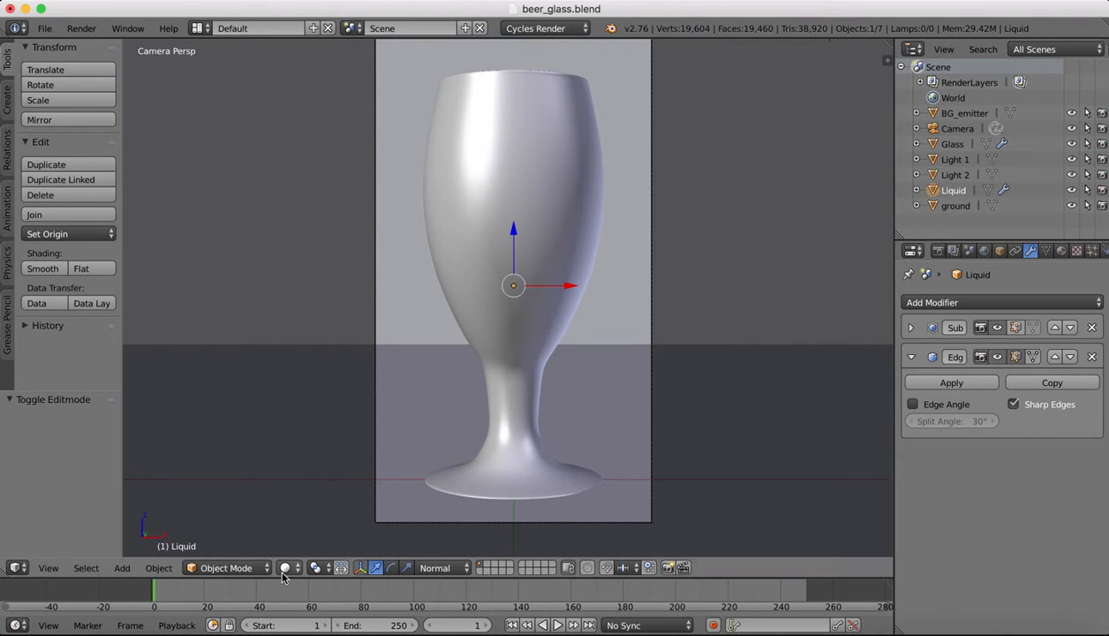
{"action": "left_click", "coordinate": [284, 569]}
{"action": "left_click", "coordinate": [310, 464]}
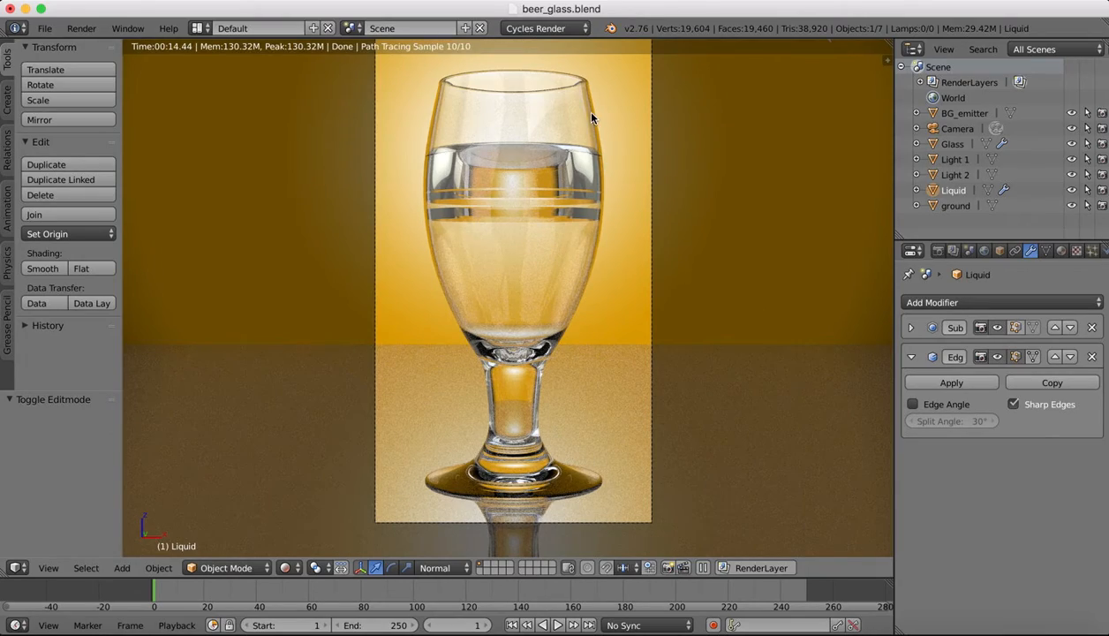
{"action": "scroll", "coordinate": [512, 83], "scroll_direction": "up", "scroll_amount": 5}
{"action": "scroll", "coordinate": [516, 86], "scroll_direction": "up", "scroll_amount": 5}
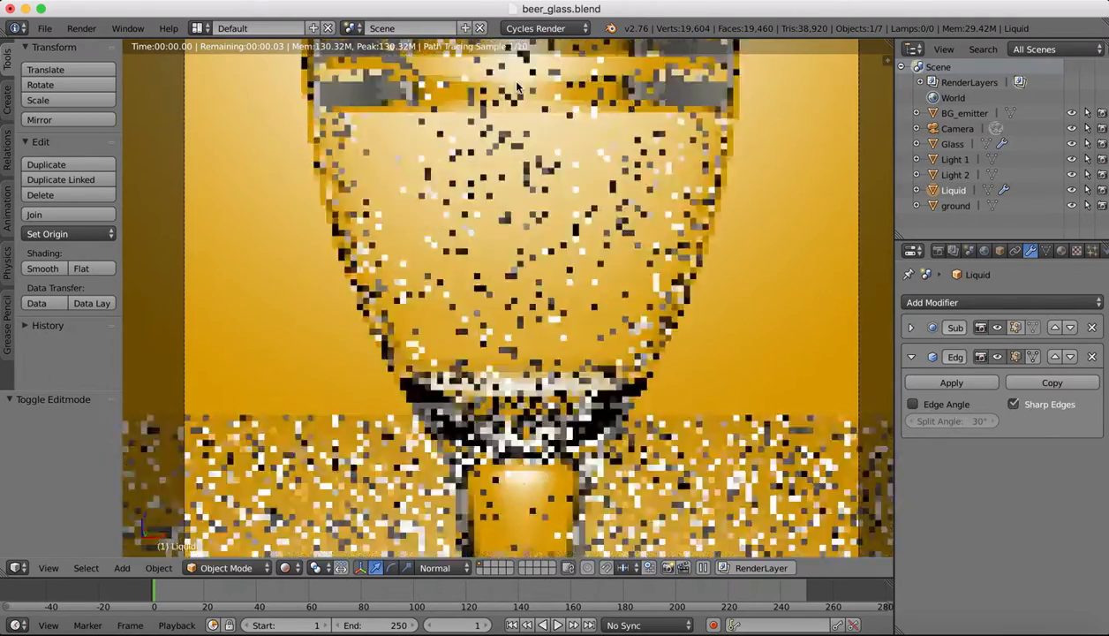
{"action": "scroll", "coordinate": [517, 87], "scroll_direction": "up", "scroll_amount": 3, "text": "shift"}
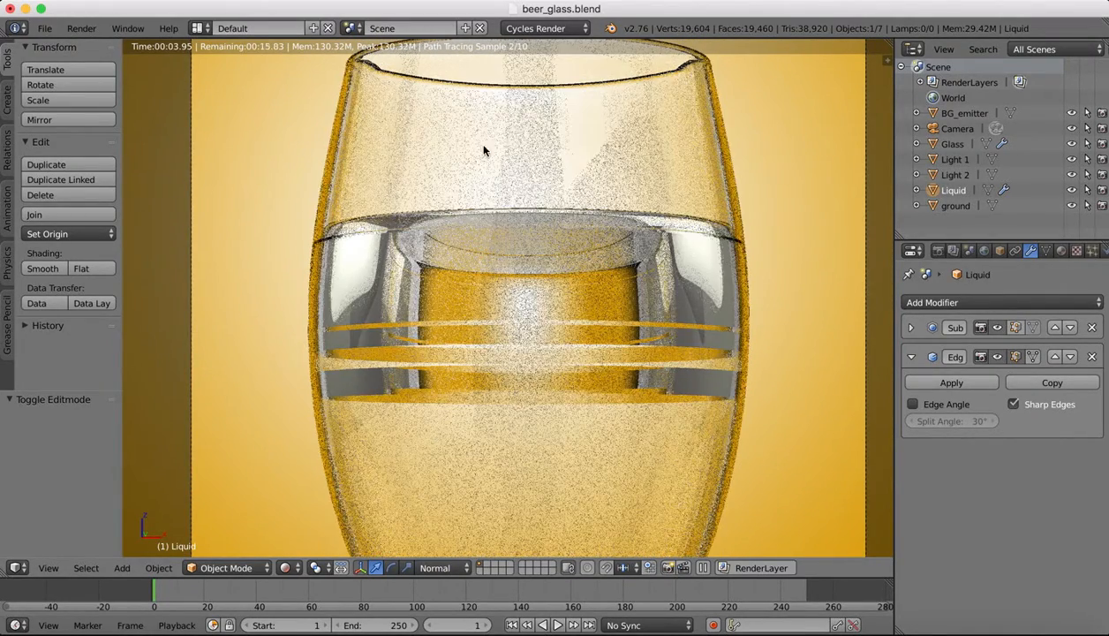
- Switch back to Solid shading with the Glass hidden, and examine the Liquid's rim and body outside the camera view
{"action": "left_click", "coordinate": [284, 567]}
{"action": "left_click", "coordinate": [329, 514]}
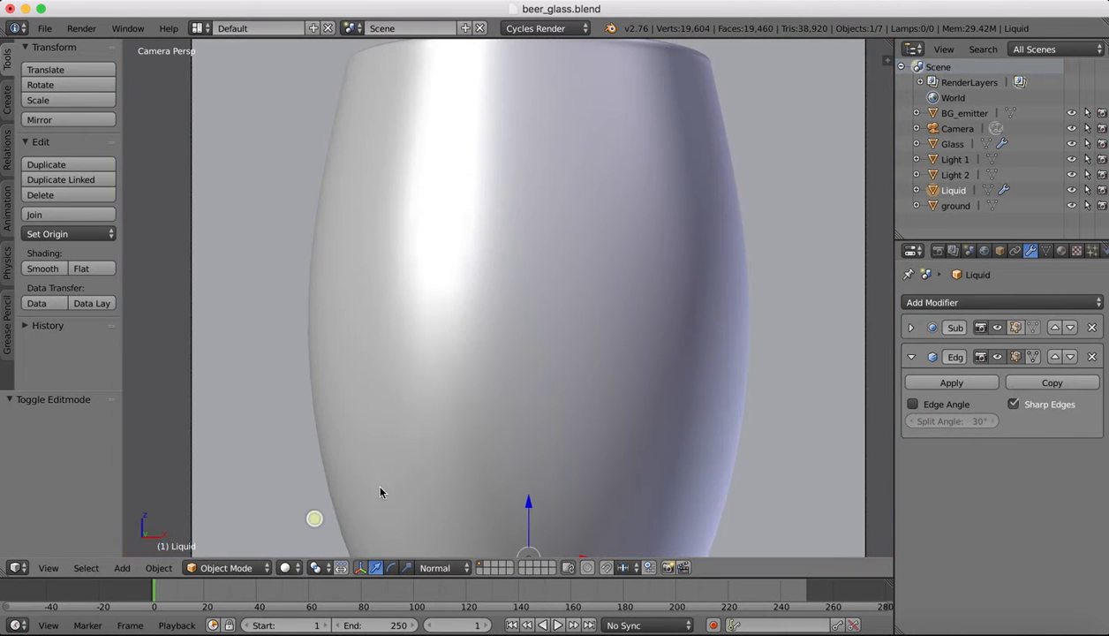
{"action": "left_click", "coordinate": [1071, 143]}
{"action": "key", "text": "KP_0"}
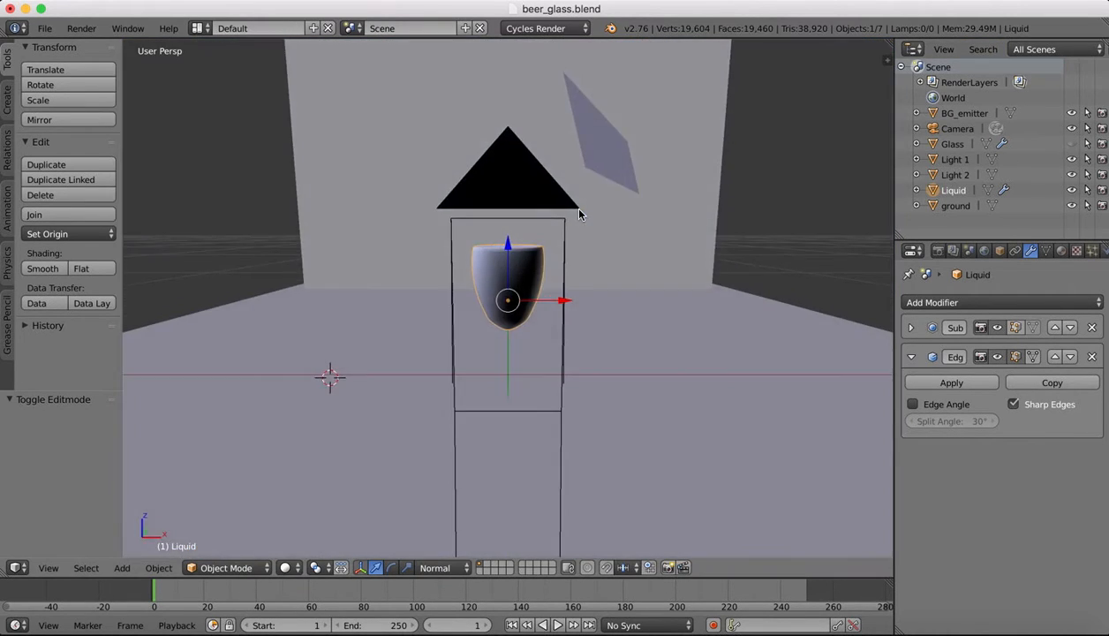
{"action": "scroll", "coordinate": [498, 240], "scroll_direction": "up", "scroll_amount": 6, "text": "ctrl"}
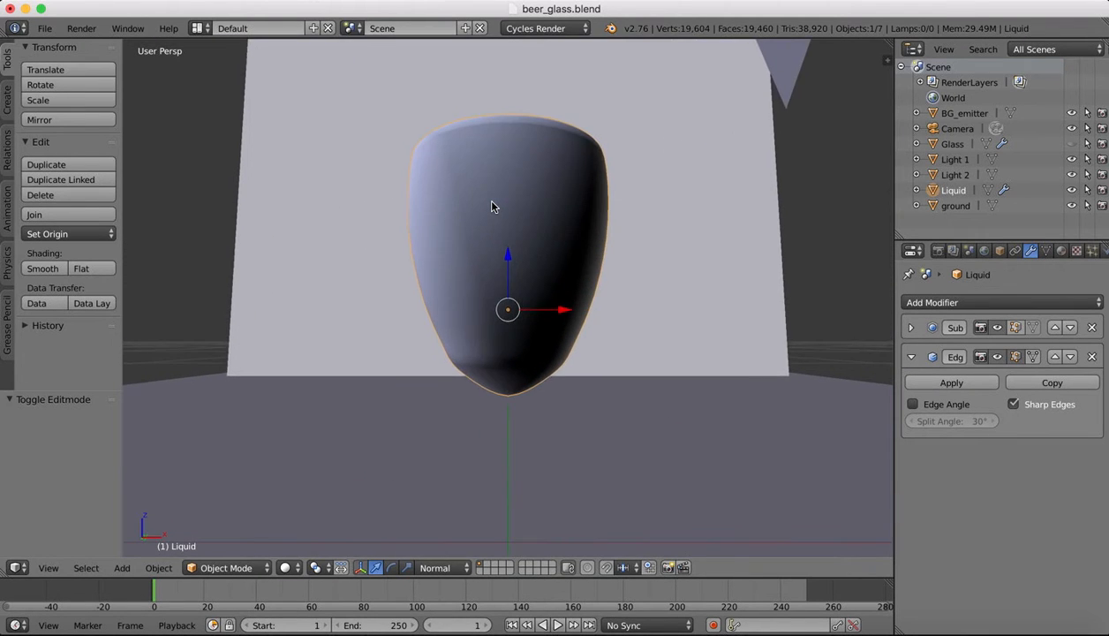
{"action": "scroll", "coordinate": [491, 207], "scroll_direction": "up", "scroll_amount": 5}
{"action": "scroll", "coordinate": [492, 202], "scroll_direction": "up", "scroll_amount": 2}
{"action": "scroll", "coordinate": [425, 147], "scroll_direction": "up", "scroll_amount": 4}
{"action": "scroll", "coordinate": [426, 147], "scroll_direction": "down", "scroll_amount": 10}
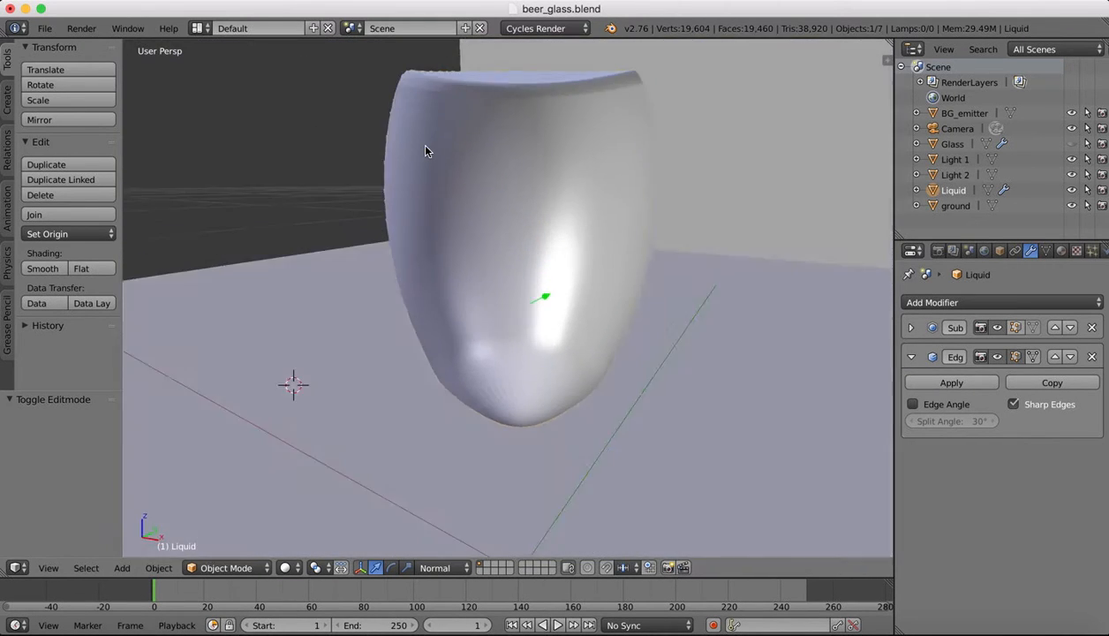
{"action": "scroll", "coordinate": [426, 148], "scroll_direction": "down", "scroll_amount": 3}
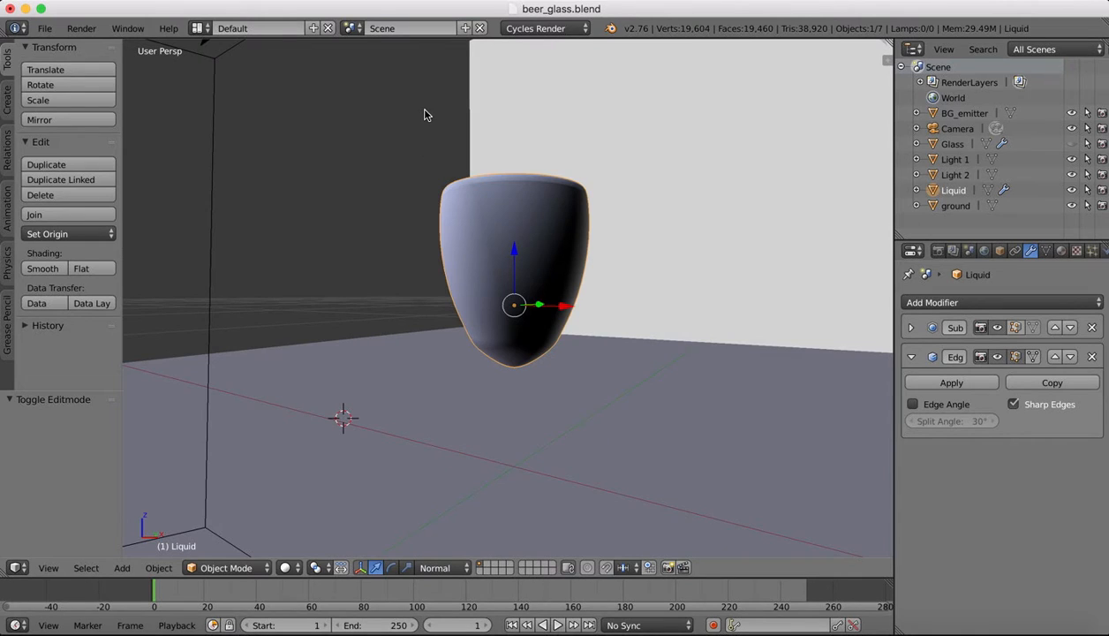
{"action": "scroll", "coordinate": [425, 113], "scroll_direction": "up", "scroll_amount": 2}
- Enter Edit Mode on the Liquid and add one loop cut around its side wall, slid up close against the top rim
{"action": "left_click", "coordinate": [216, 568]}
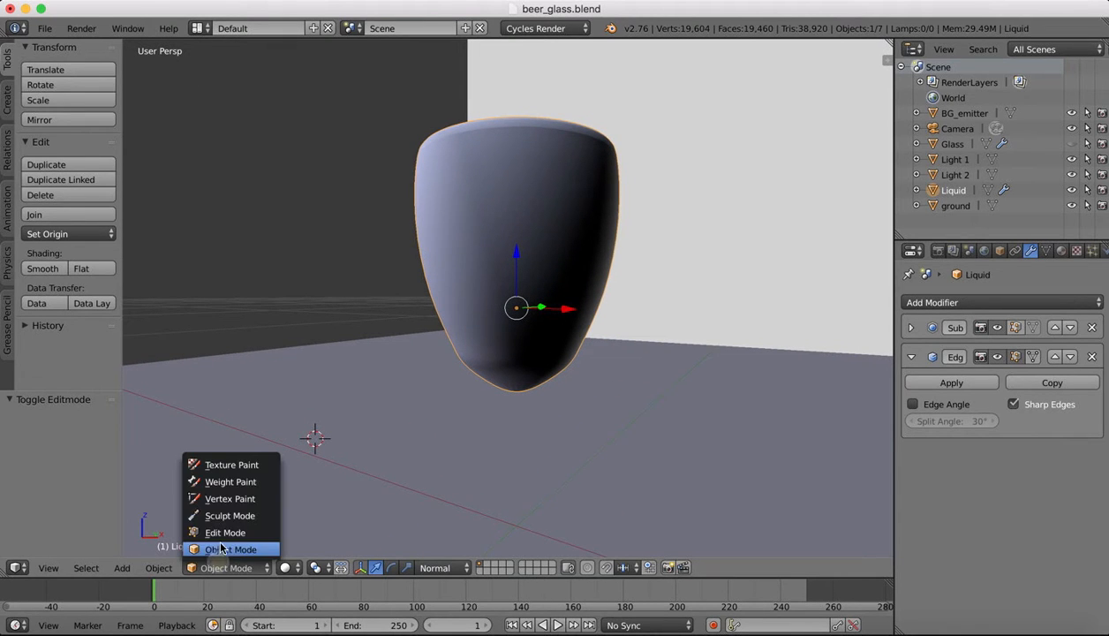
{"action": "left_click", "coordinate": [218, 529]}
{"action": "scroll", "coordinate": [526, 130], "scroll_direction": "up", "scroll_amount": 6}
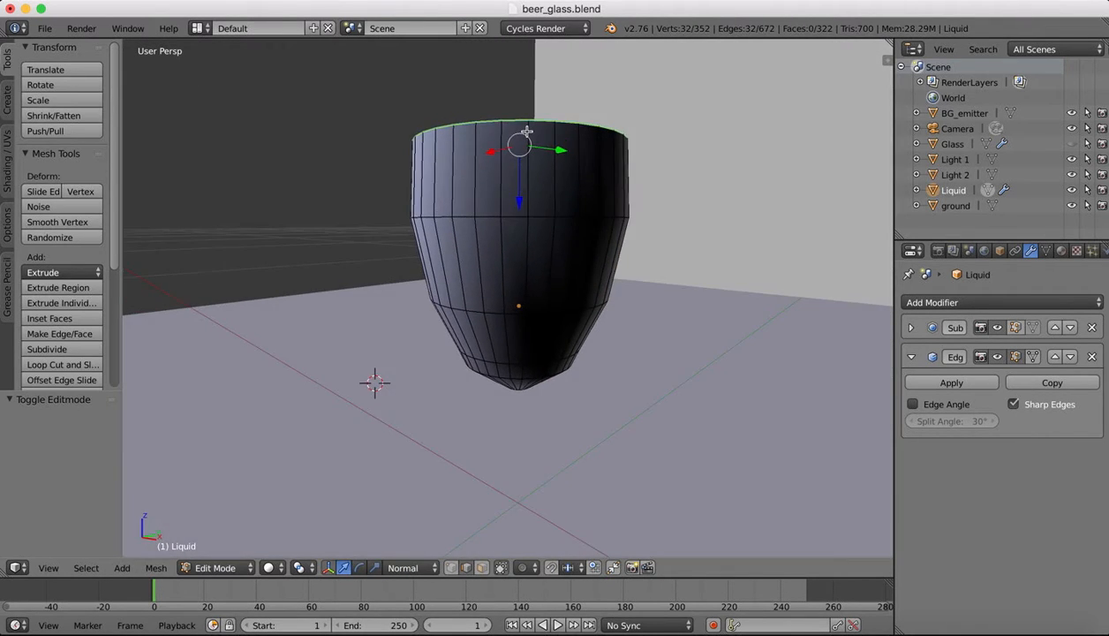
{"action": "scroll", "coordinate": [526, 130], "scroll_direction": "down", "scroll_amount": 5}
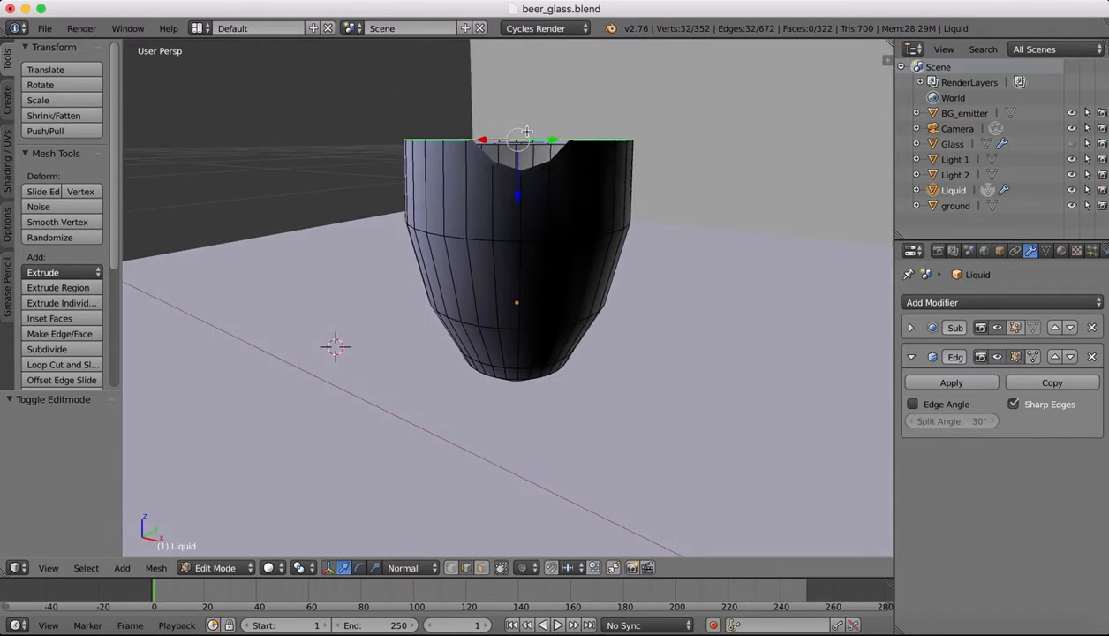
{"action": "left_click", "coordinate": [53, 364]}
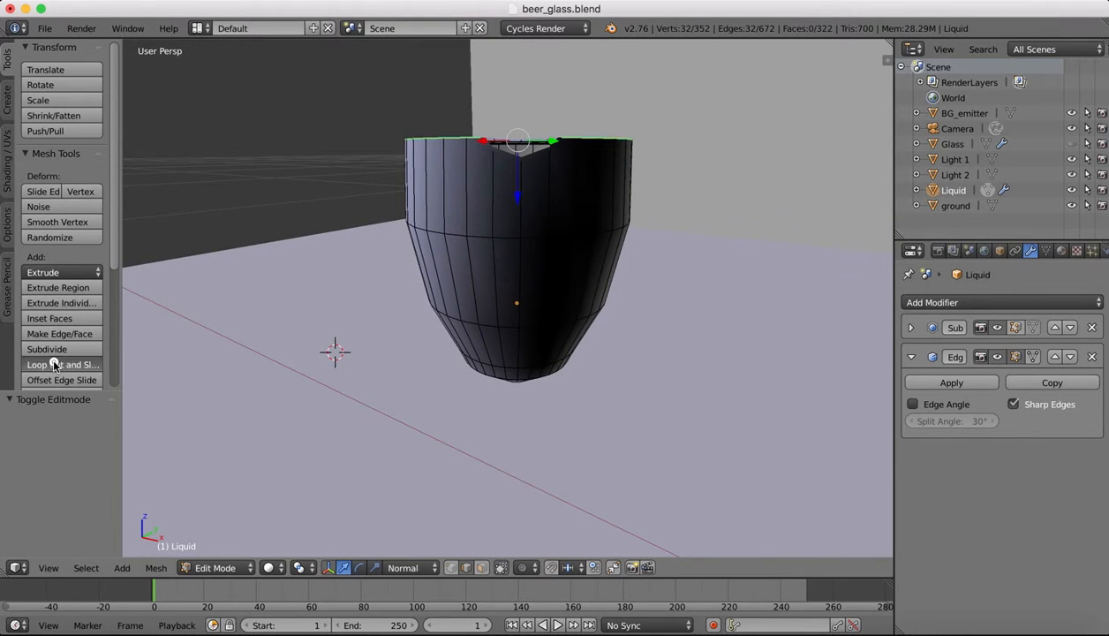
{"action": "left_click", "coordinate": [461, 181]}
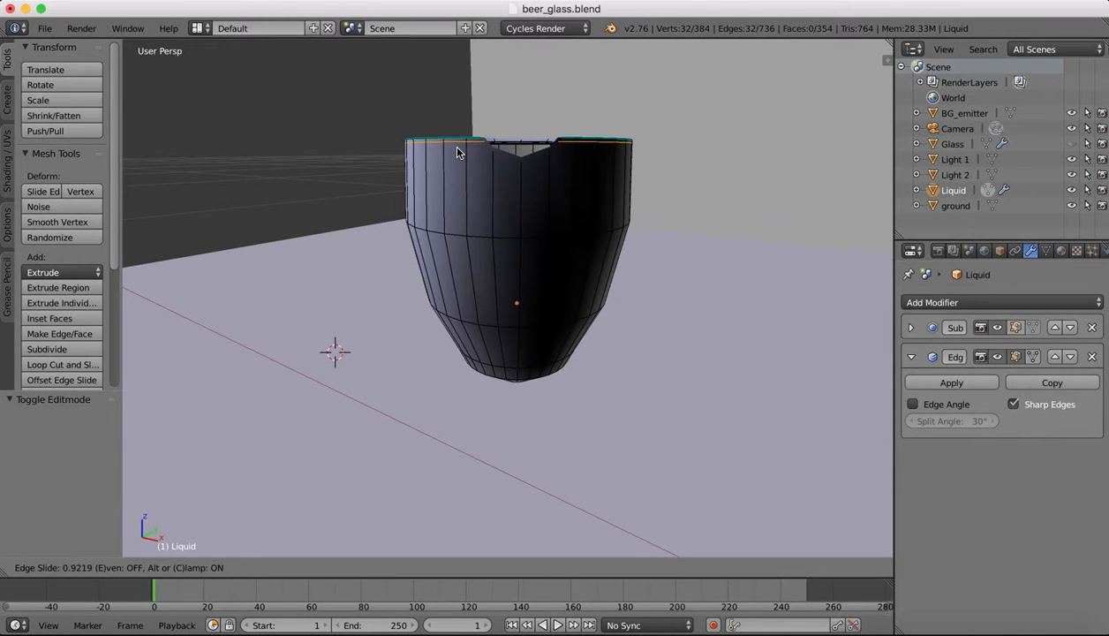
{"action": "left_click", "coordinate": [447, 142]}
- Return to Object Mode and inspect the Liquid's tightened rim from the side and from above
{"action": "left_click", "coordinate": [213, 570]}
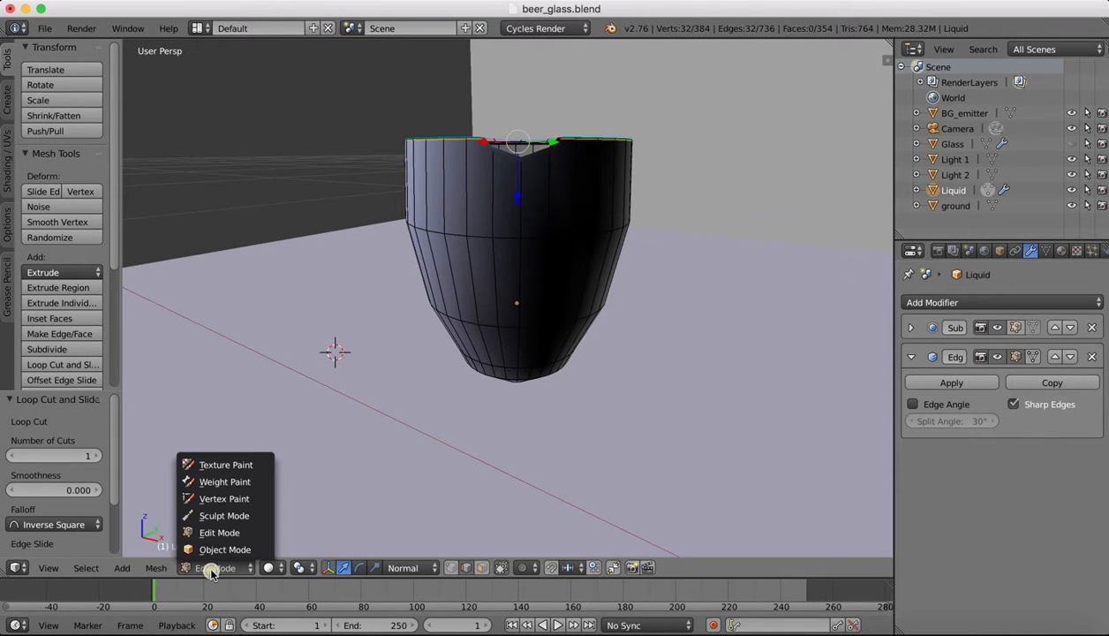
{"action": "left_click", "coordinate": [210, 548]}
{"action": "scroll", "coordinate": [430, 188], "scroll_direction": "right", "scroll_amount": 5}
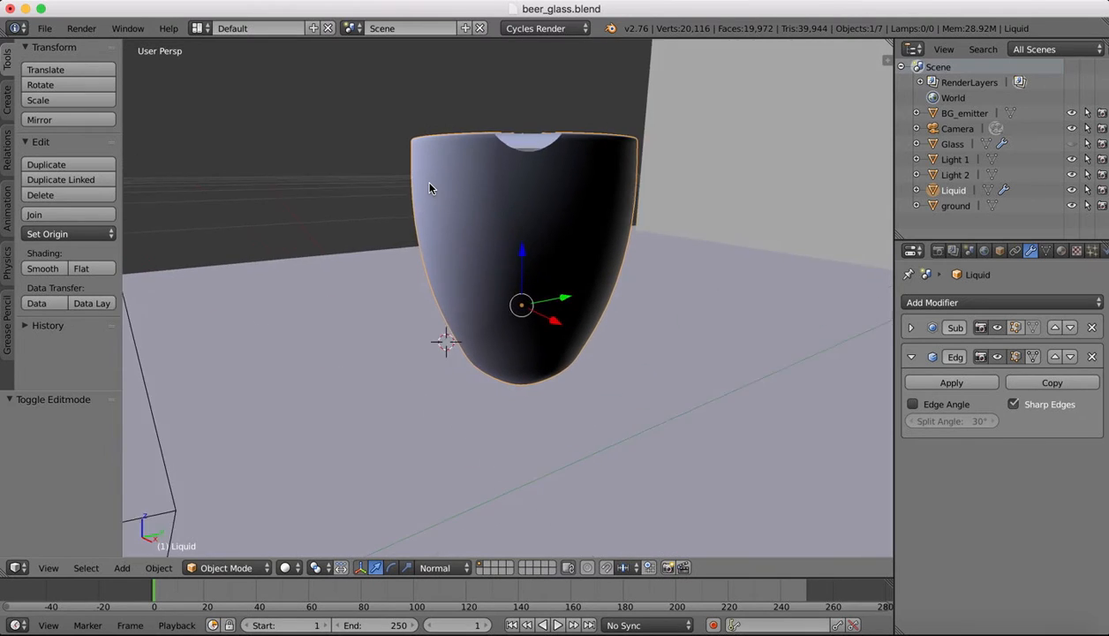
{"action": "scroll", "coordinate": [430, 188], "scroll_direction": "left", "scroll_amount": 7}
{"action": "scroll", "coordinate": [430, 188], "scroll_direction": "up", "scroll_amount": 5}
{"action": "scroll", "coordinate": [430, 188], "scroll_direction": "down", "scroll_amount": 3}
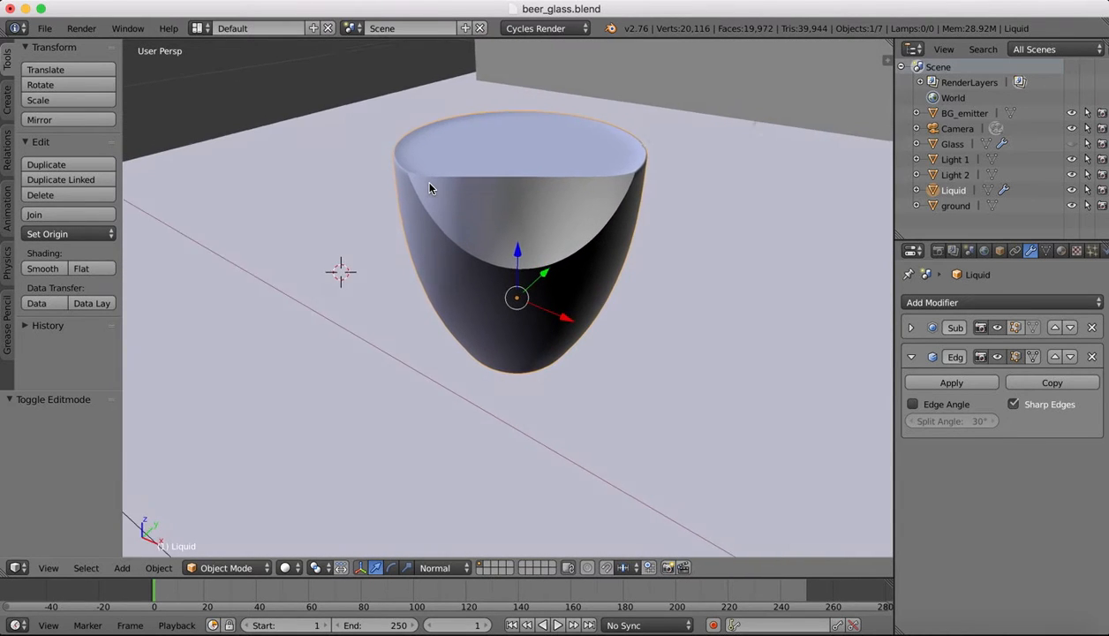
{"action": "scroll", "coordinate": [430, 188], "scroll_direction": "right", "scroll_amount": 3}
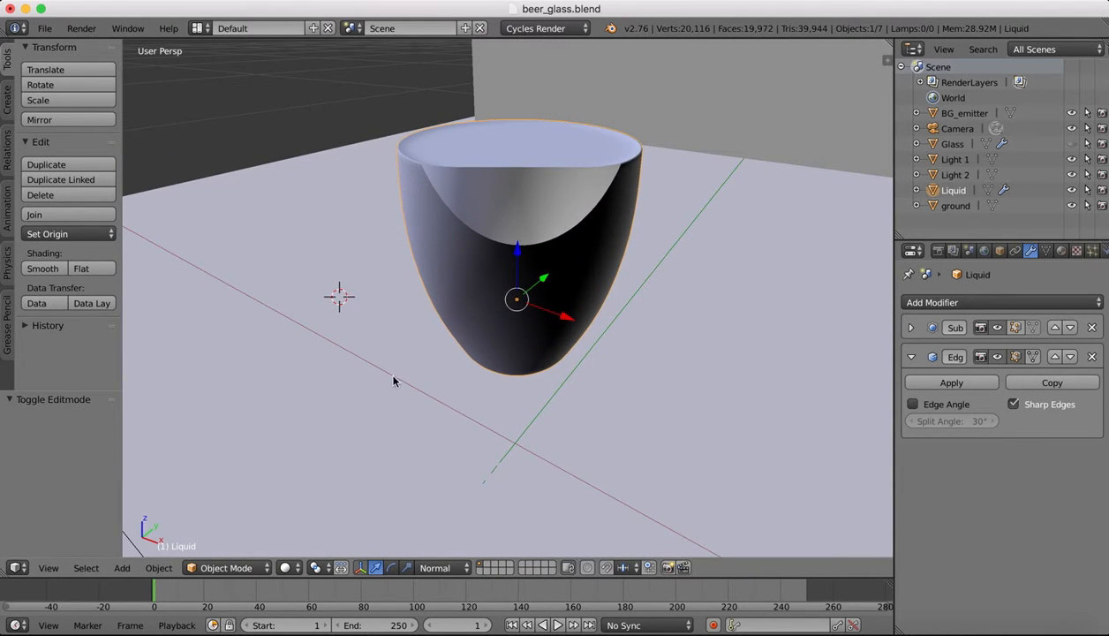
- Unhide the Glass and preview the filled glass from the camera view in Rendered shading
{"action": "left_click", "coordinate": [1071, 143]}
{"action": "left_click", "coordinate": [46, 567]}
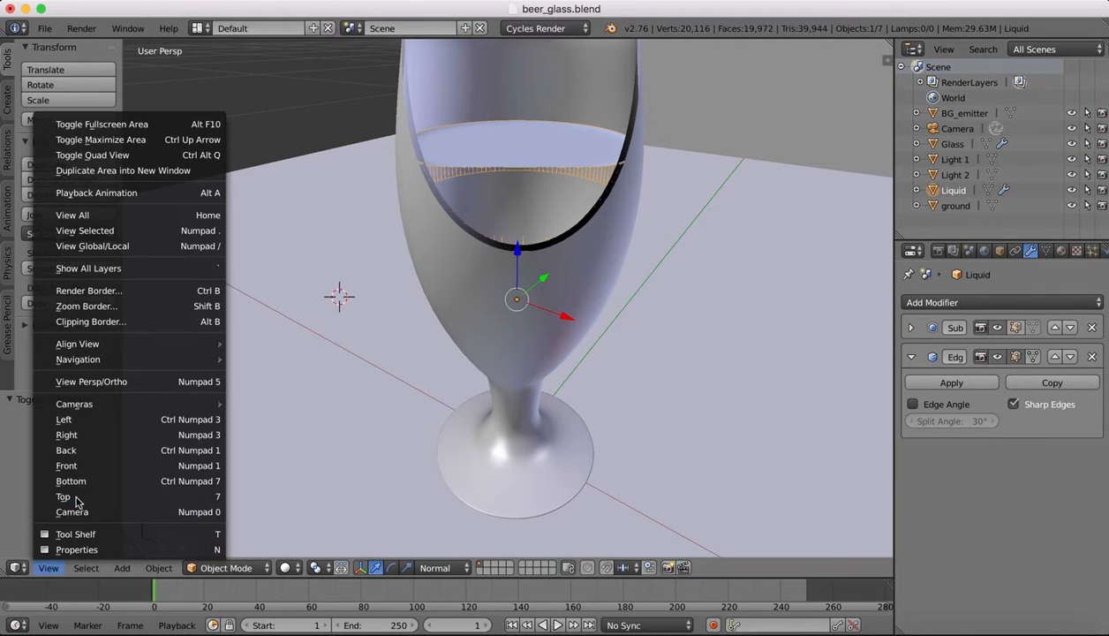
{"action": "left_click", "coordinate": [66, 496]}
{"action": "left_click", "coordinate": [49, 568]}
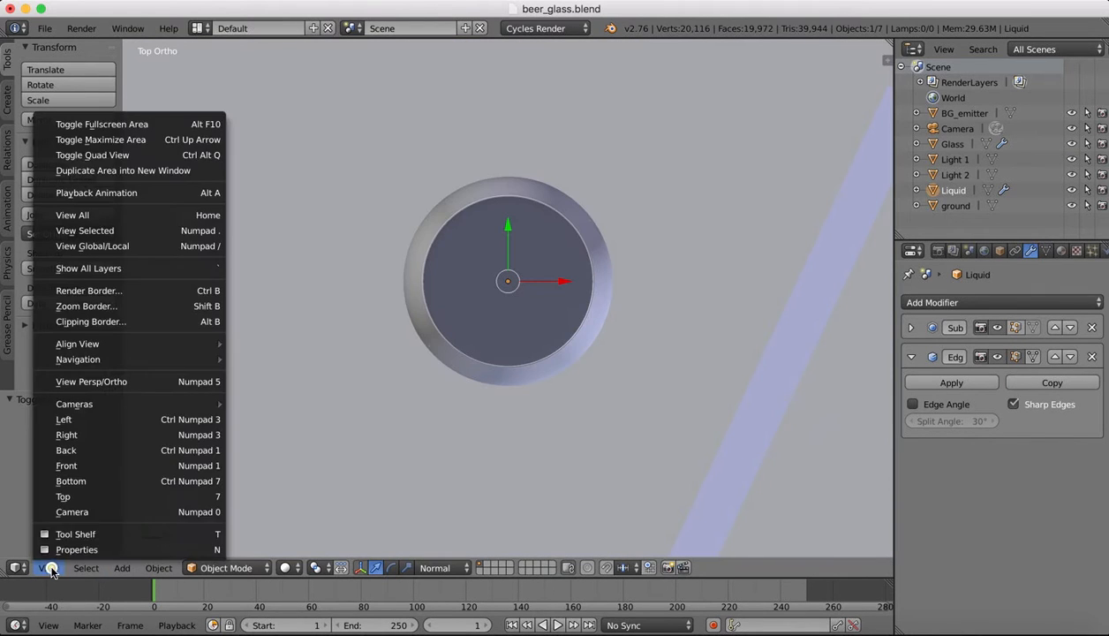
{"action": "left_click", "coordinate": [72, 511]}
{"action": "left_click", "coordinate": [287, 568]}
{"action": "left_click", "coordinate": [318, 466]}
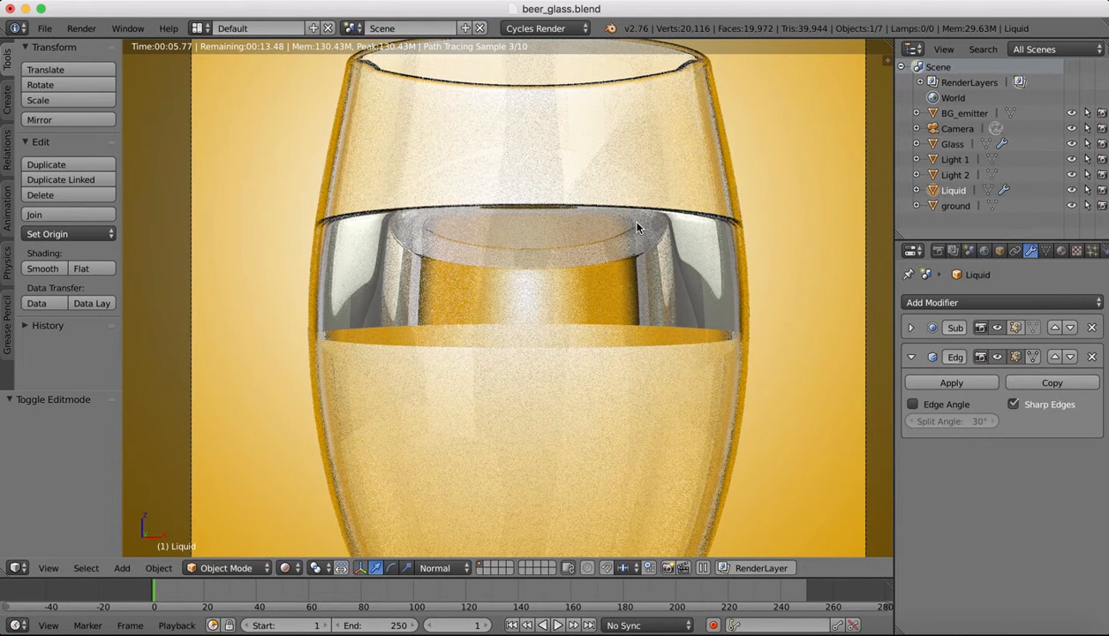
- Enter Edit Mode on the Liquid and display it in Wireframe shading from the front view
{"action": "left_click", "coordinate": [225, 568]}
{"action": "left_click", "coordinate": [228, 531]}
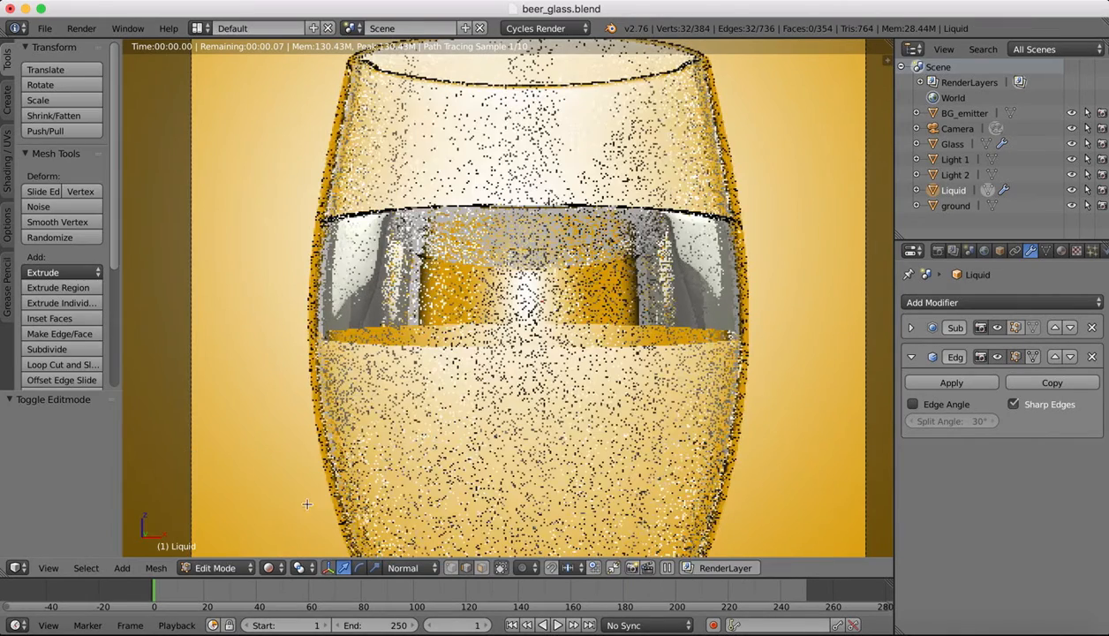
{"action": "left_click", "coordinate": [270, 567]}
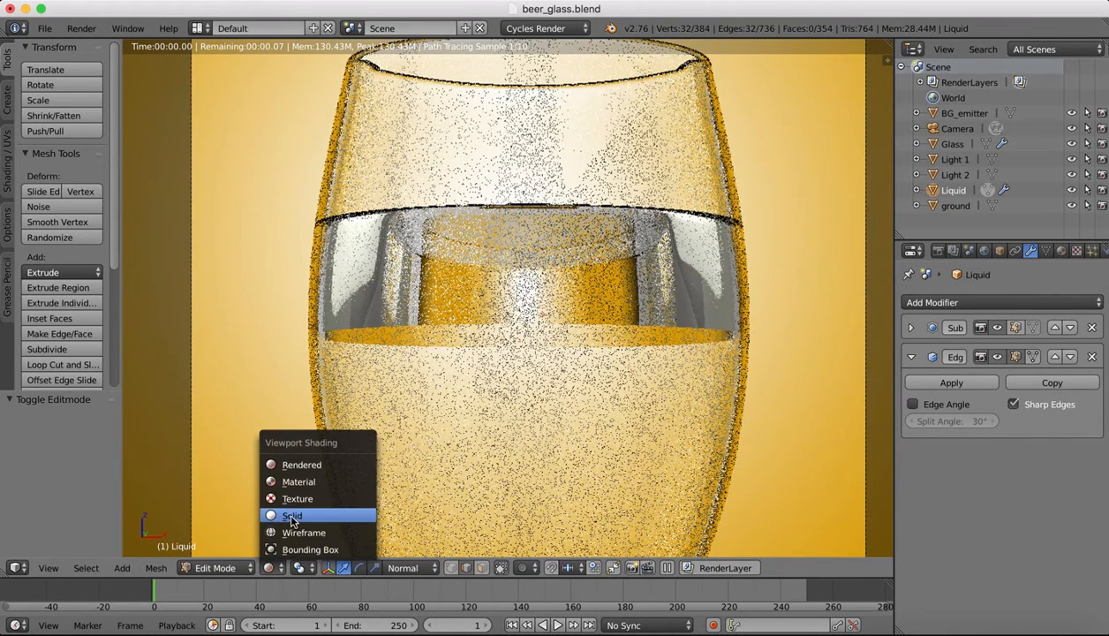
{"action": "left_click", "coordinate": [291, 532]}
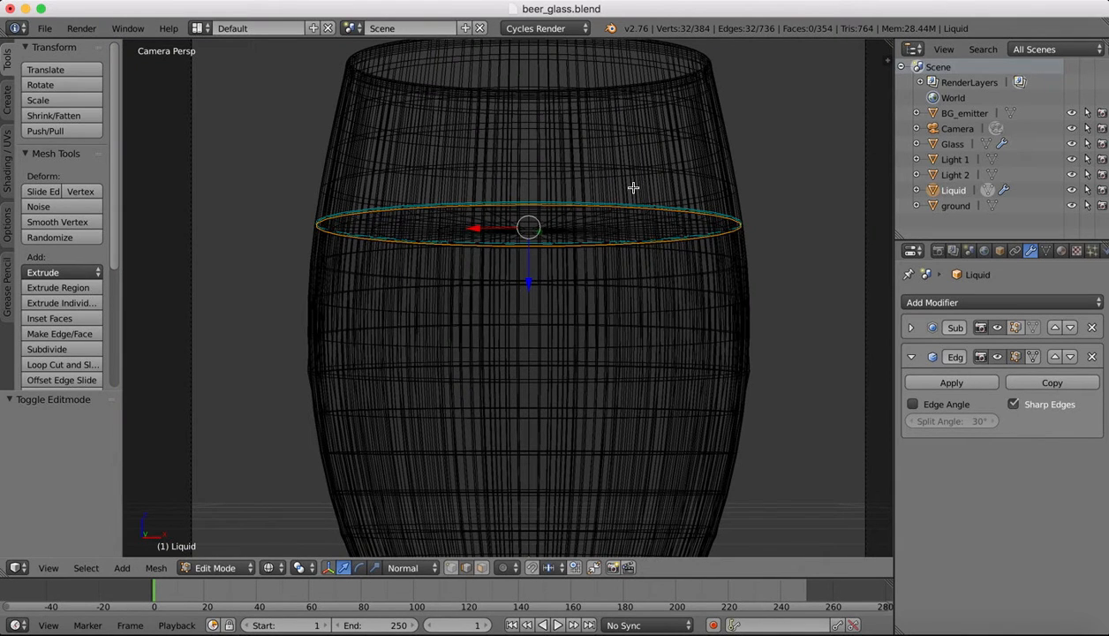
{"action": "left_click", "coordinate": [49, 568]}
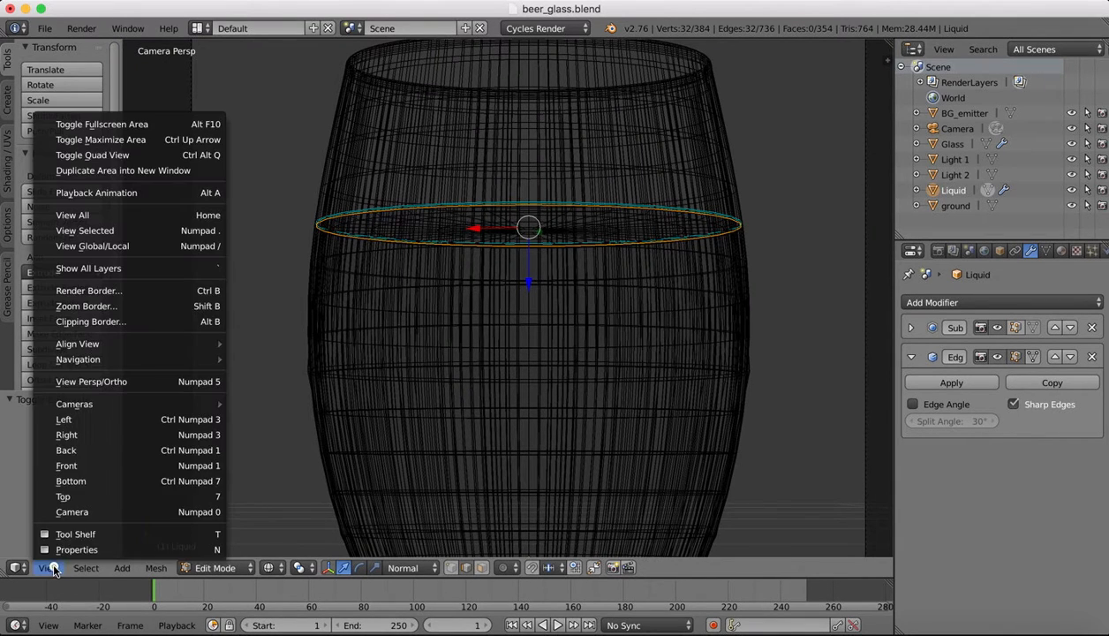
{"action": "left_click", "coordinate": [74, 470]}
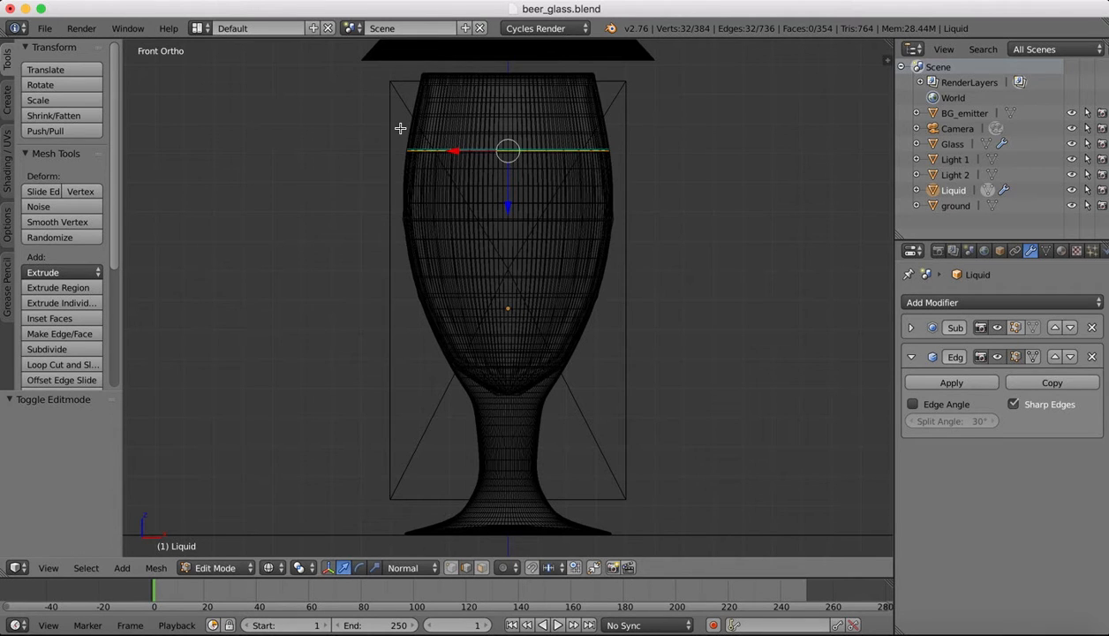
- Select the entire Liquid mesh in the front view
{"action": "scroll", "coordinate": [400, 128], "scroll_direction": "up", "scroll_amount": 2}
{"action": "scroll", "coordinate": [400, 128], "scroll_direction": "down", "scroll_amount": 1}
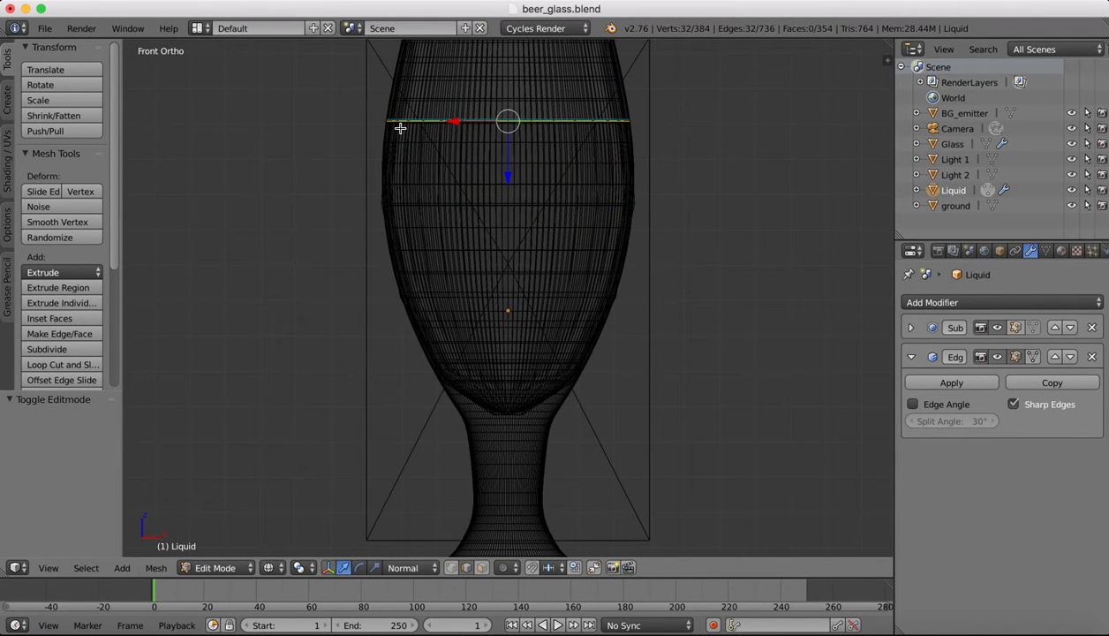
{"action": "key", "text": "a"}
{"action": "key", "text": "a"}
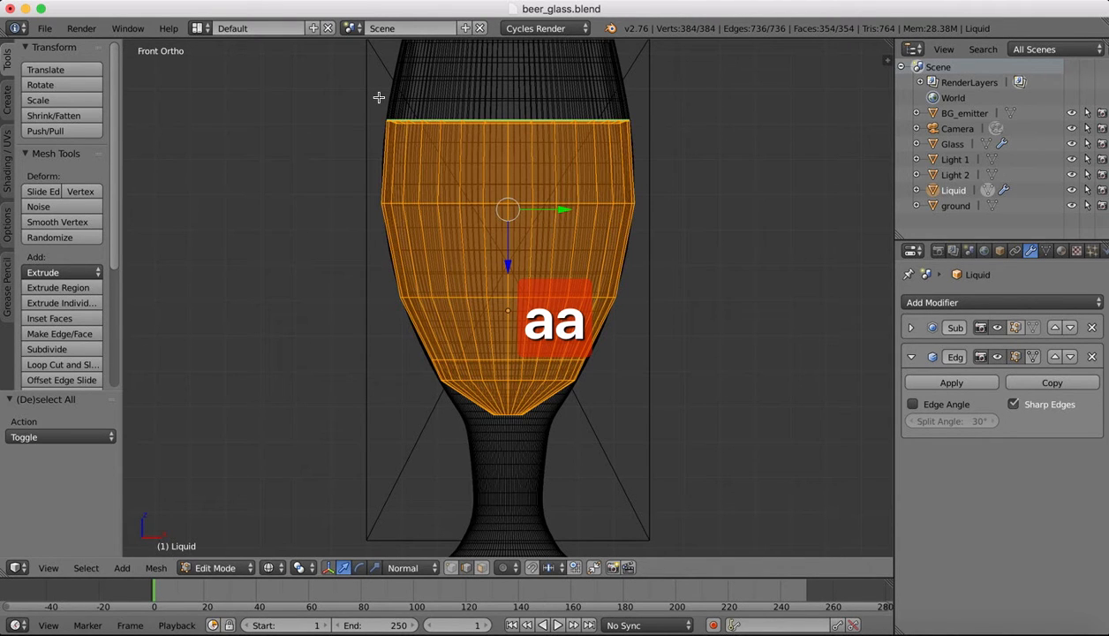
- Turn off the Liquid's Subsurf display in Edit Mode, and toggle the Edge Split display off and back on
{"action": "scroll", "coordinate": [379, 97], "scroll_direction": "up", "scroll_amount": 4}
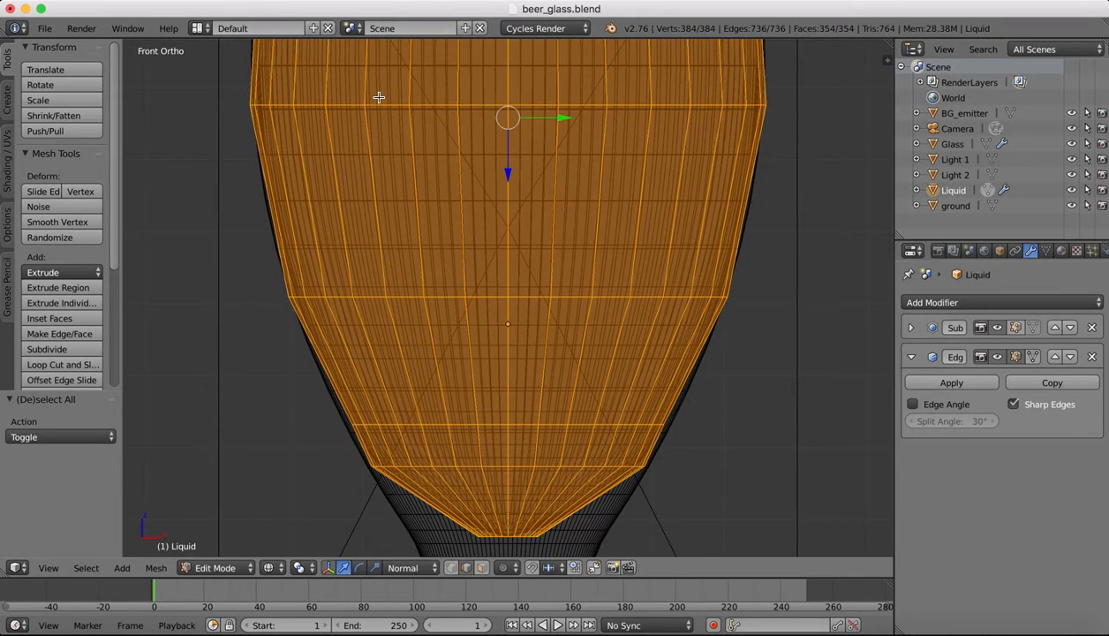
{"action": "scroll", "coordinate": [379, 97], "scroll_direction": "up", "scroll_amount": 3}
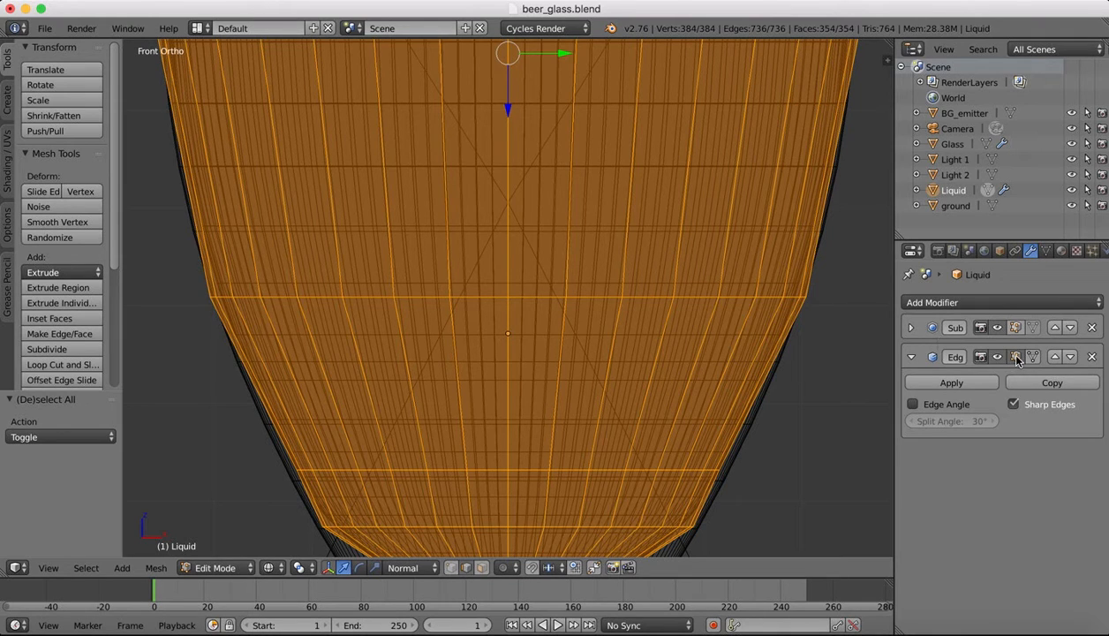
{"action": "left_click", "coordinate": [1016, 328]}
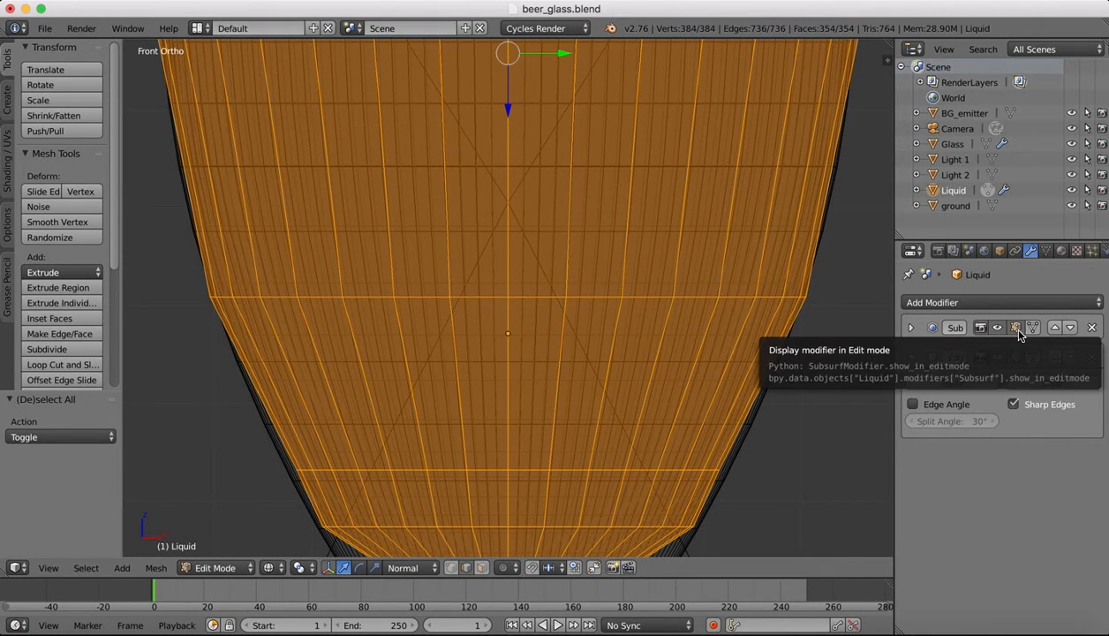
{"action": "left_click", "coordinate": [1017, 359]}
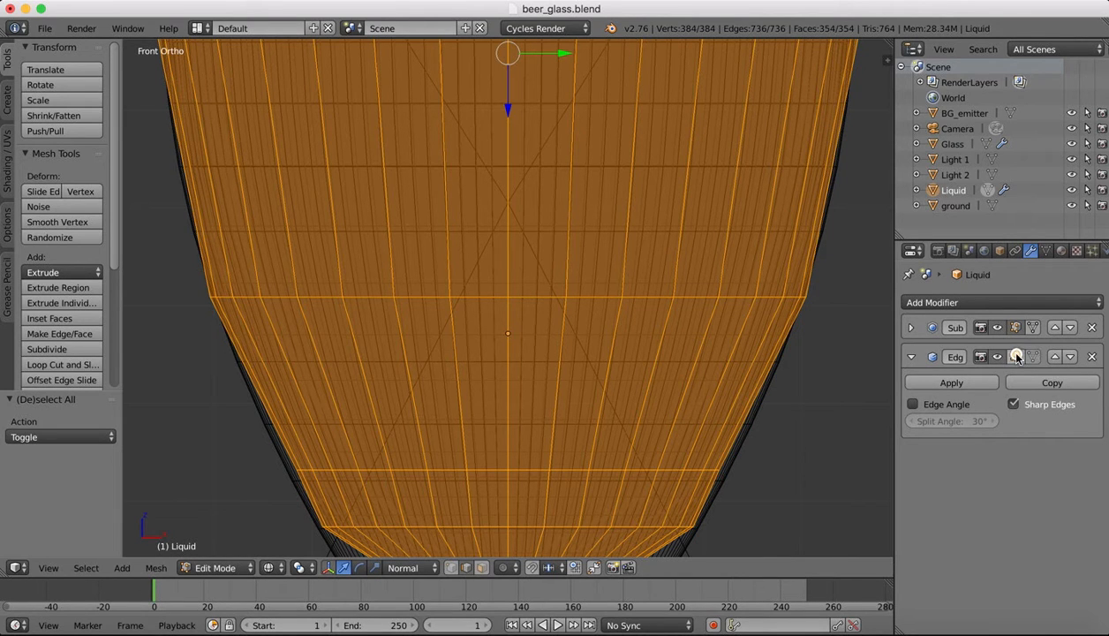
{"action": "left_click", "coordinate": [1016, 359]}
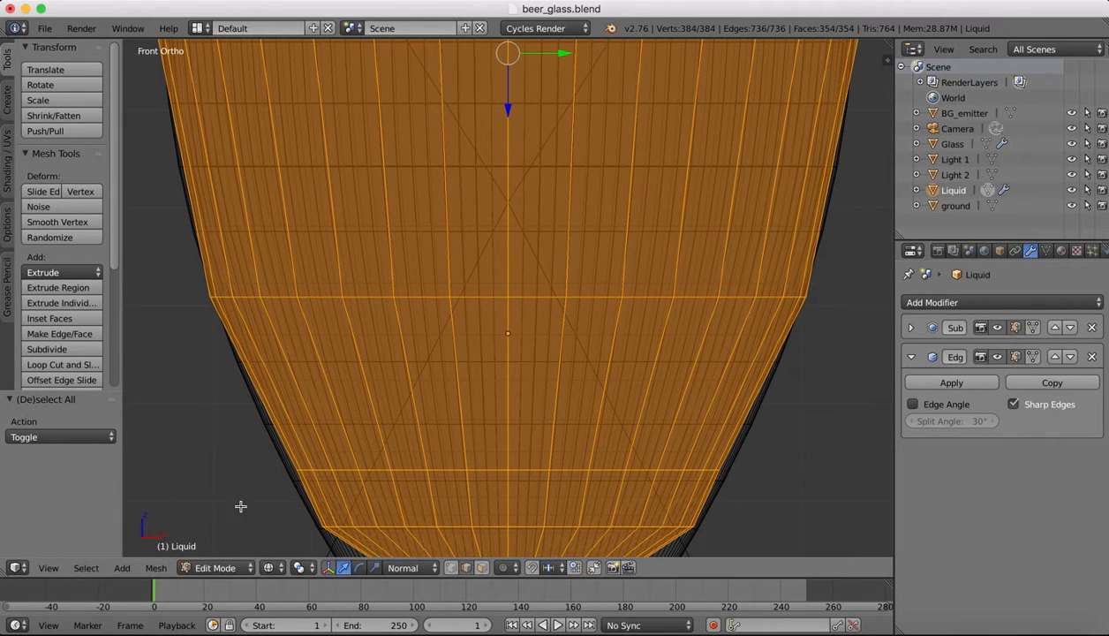
- Switch the Liquid to Object Mode, compare its smoothed outline with the glass wall, and return to Edit Mode
{"action": "left_click", "coordinate": [216, 568]}
{"action": "left_click", "coordinate": [225, 552]}
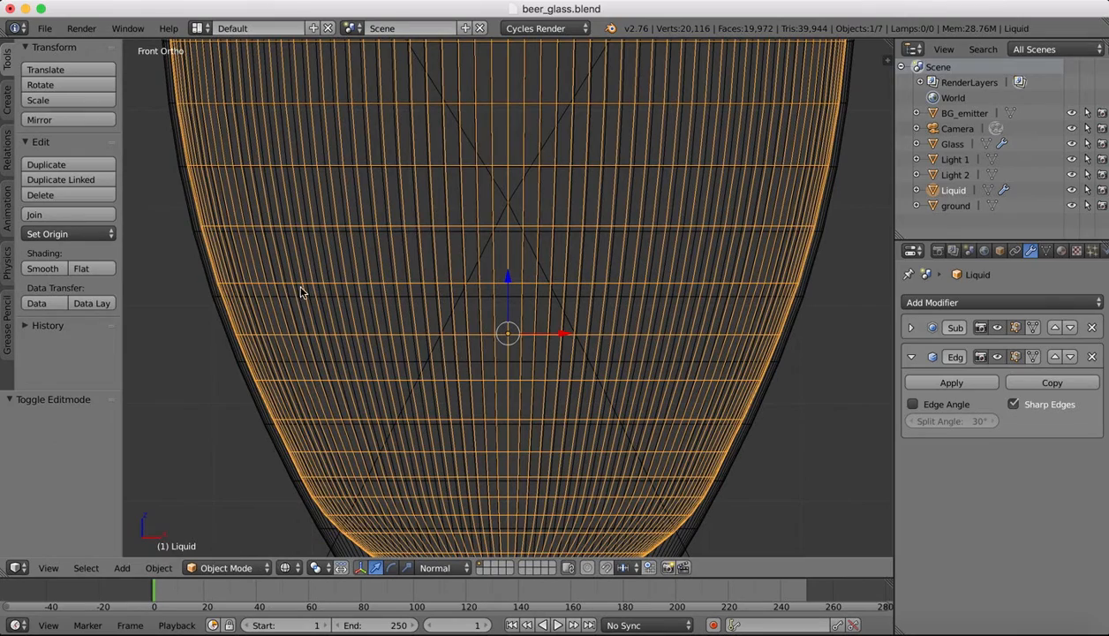
{"action": "middle_click_drag", "start_coordinate": [403, 227], "coordinate": [407, 234], "text": "shift"}
{"action": "scroll", "coordinate": [407, 235], "scroll_direction": "up", "scroll_amount": 5, "text": "shift"}
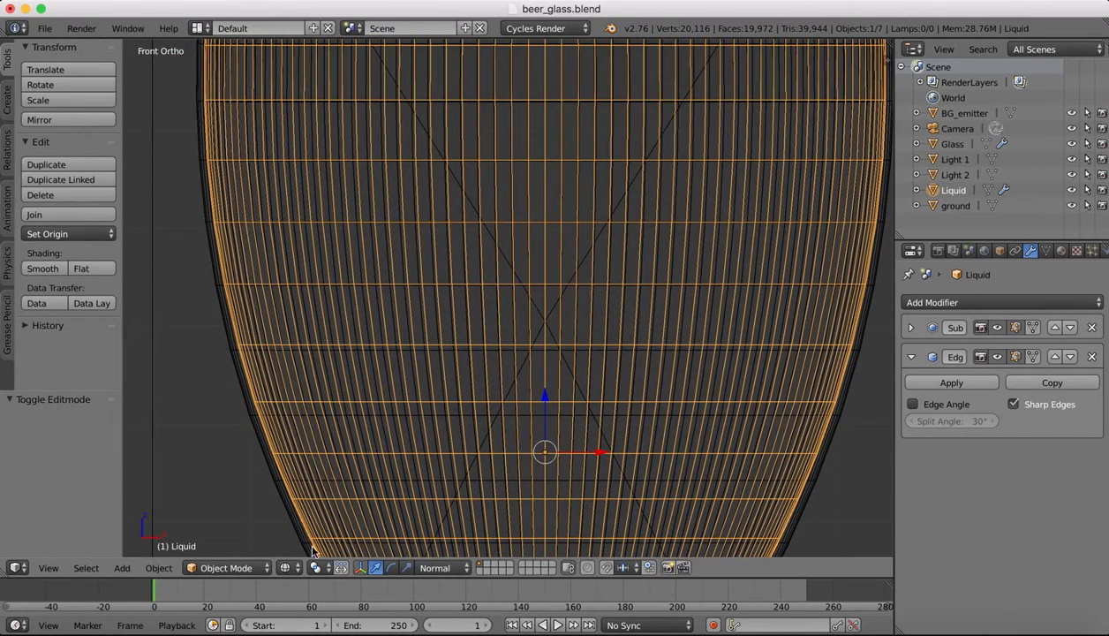
{"action": "left_click", "coordinate": [232, 567]}
{"action": "left_click", "coordinate": [232, 528]}
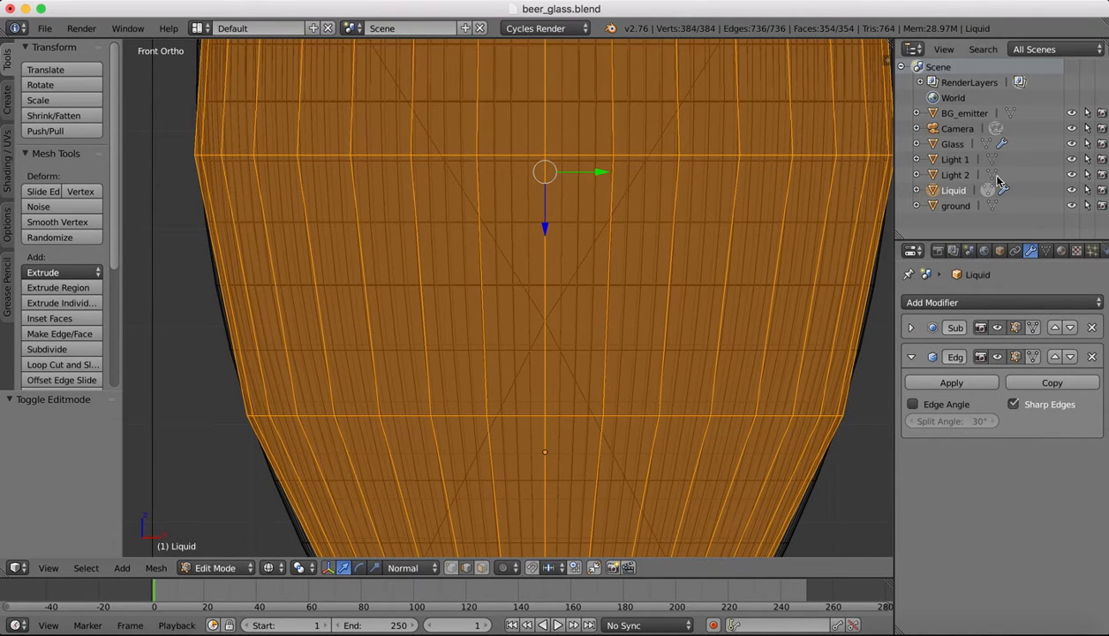
- Toggle the Edit Mode display of the Glass's Subsurf modifier and make the Liquid the active object again
{"action": "left_click", "coordinate": [960, 146]}
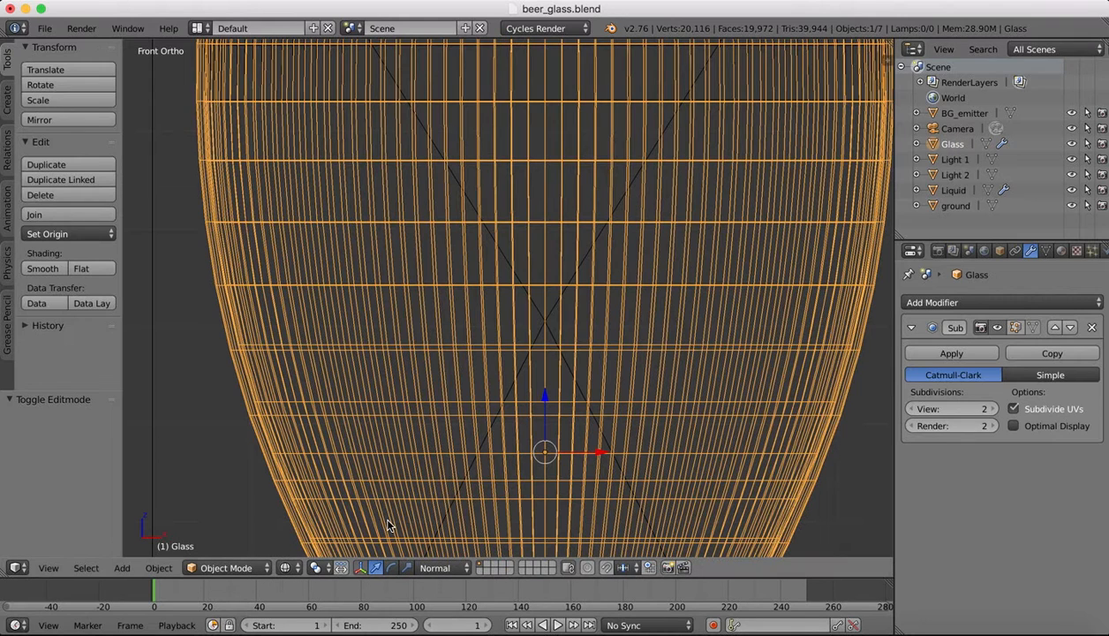
{"action": "left_click", "coordinate": [1015, 331]}
{"action": "left_click", "coordinate": [957, 192]}
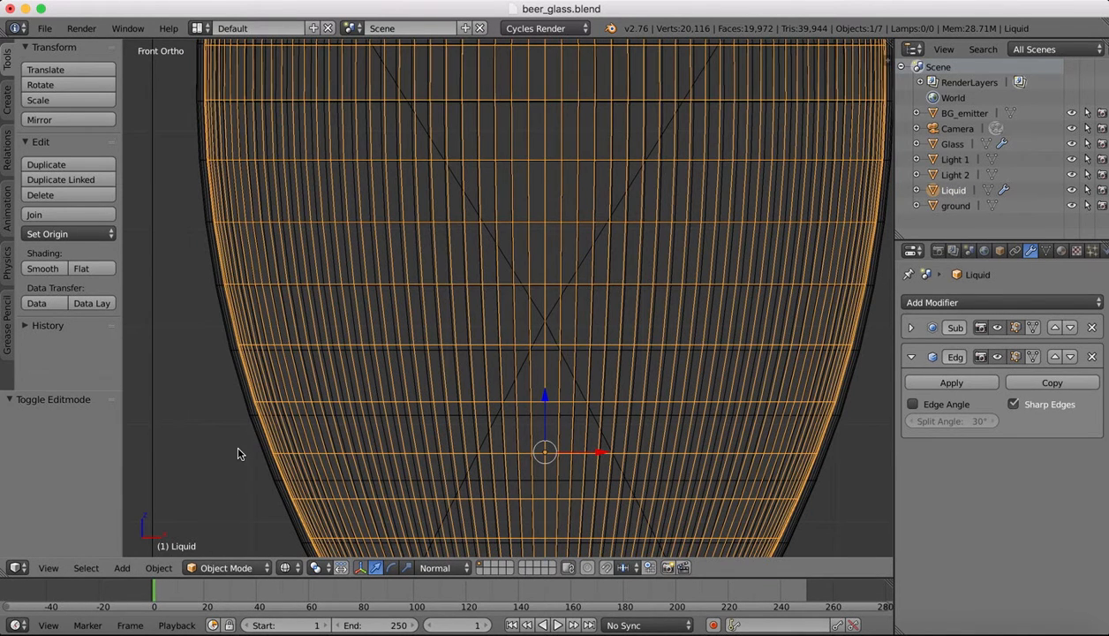
- Scale the entire Liquid mesh by 1.002 in Edit Mode and return to Object Mode
{"action": "key", "text": "Tab"}
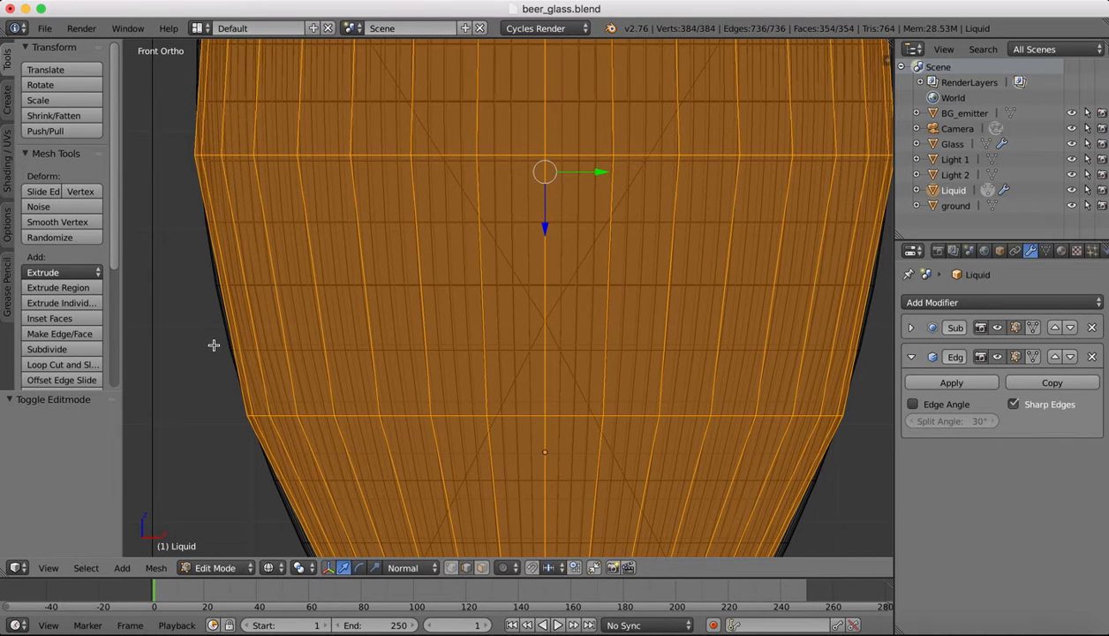
{"action": "key", "text": "s"}
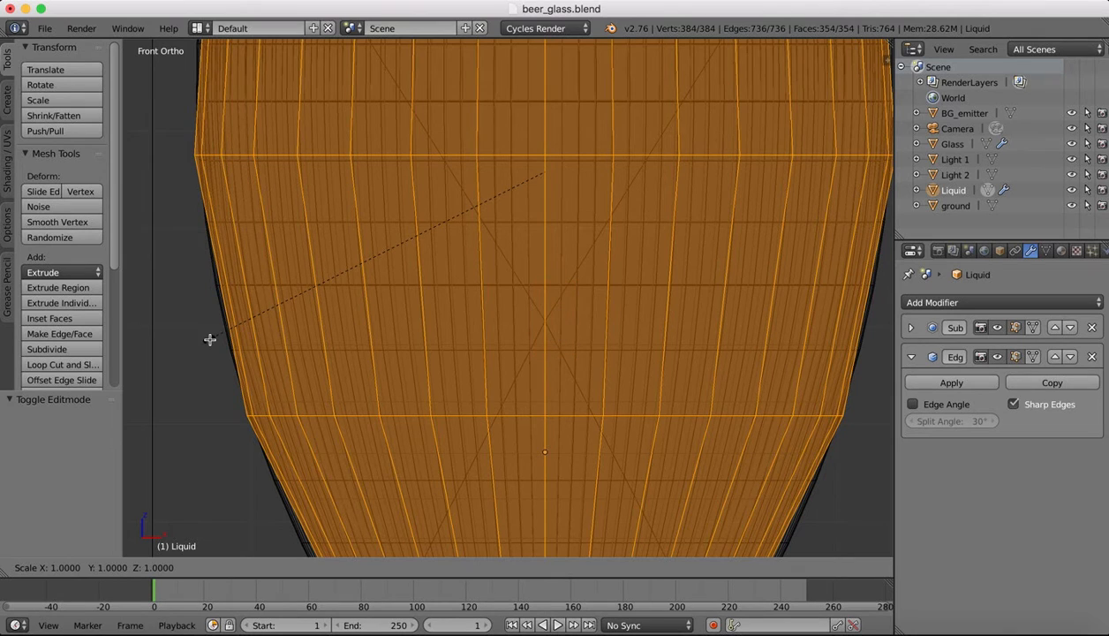
{"action": "left_click", "coordinate": [209, 339]}
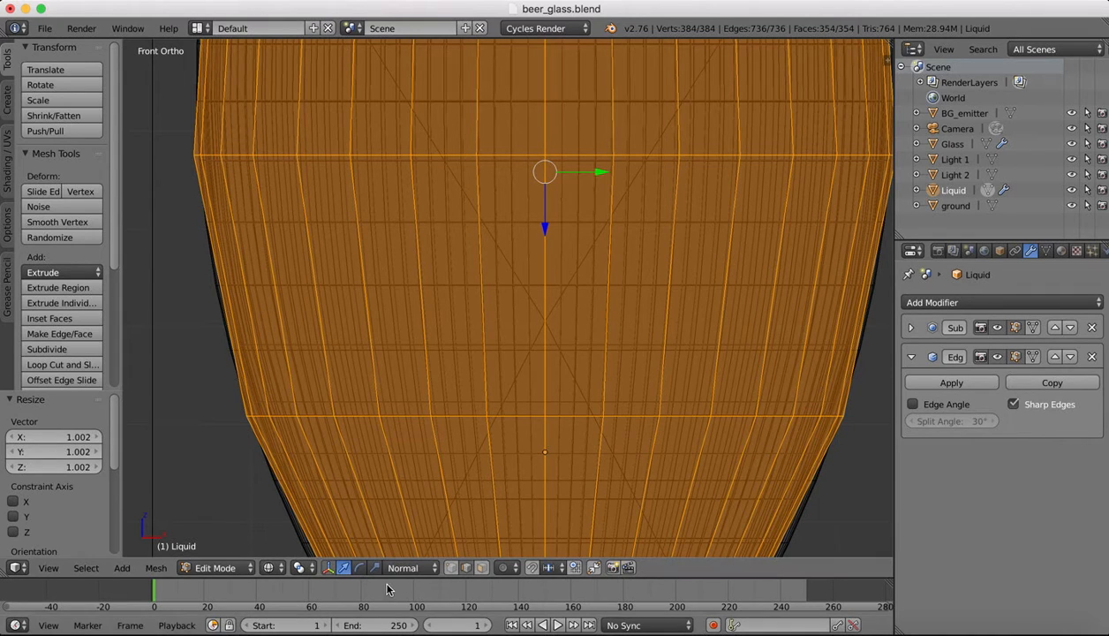
{"action": "left_click", "coordinate": [221, 572]}
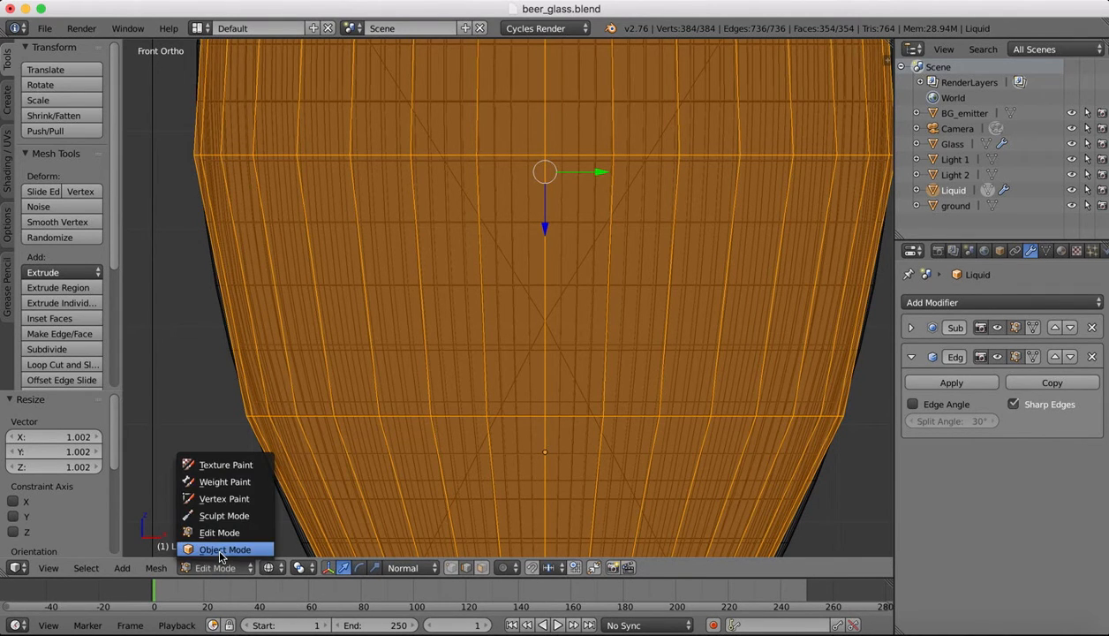
{"action": "left_click", "coordinate": [219, 550]}
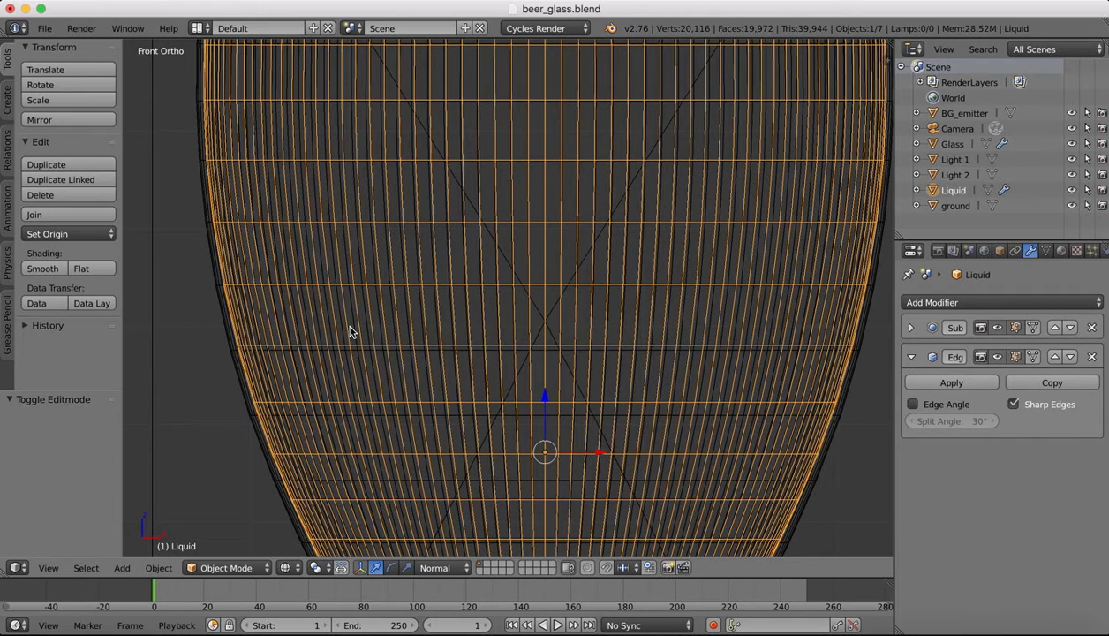
- Scale the Liquid object uniformly by 1.010 and check its fit against the glass from its base to its rim
{"action": "key", "text": "s"}
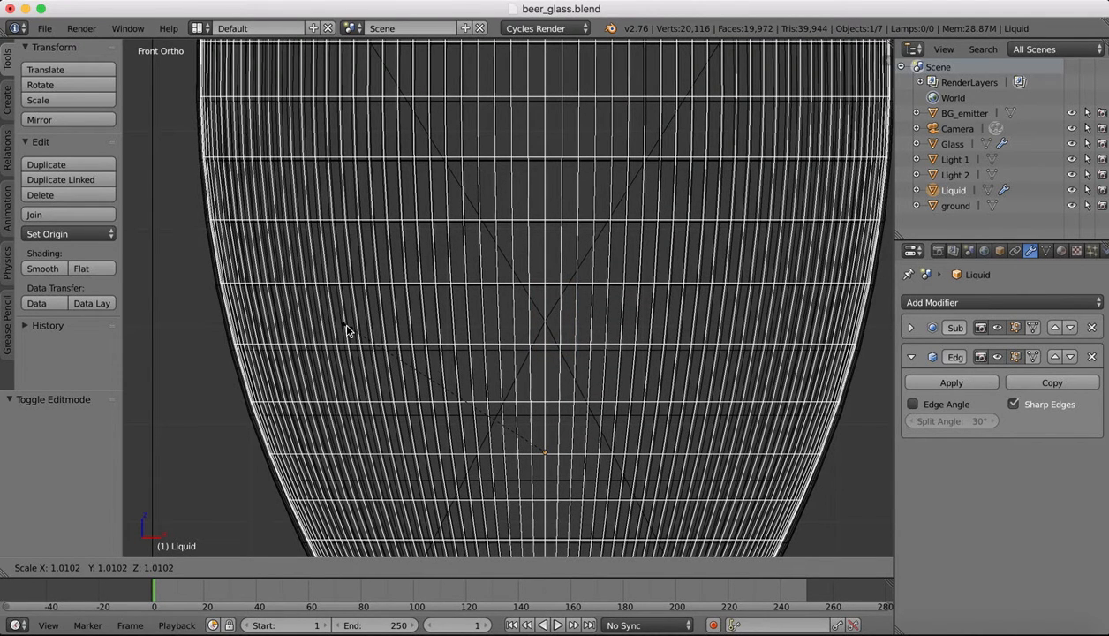
{"action": "left_click", "coordinate": [346, 330]}
{"action": "scroll", "coordinate": [332, 401], "scroll_direction": "down", "scroll_amount": 5}
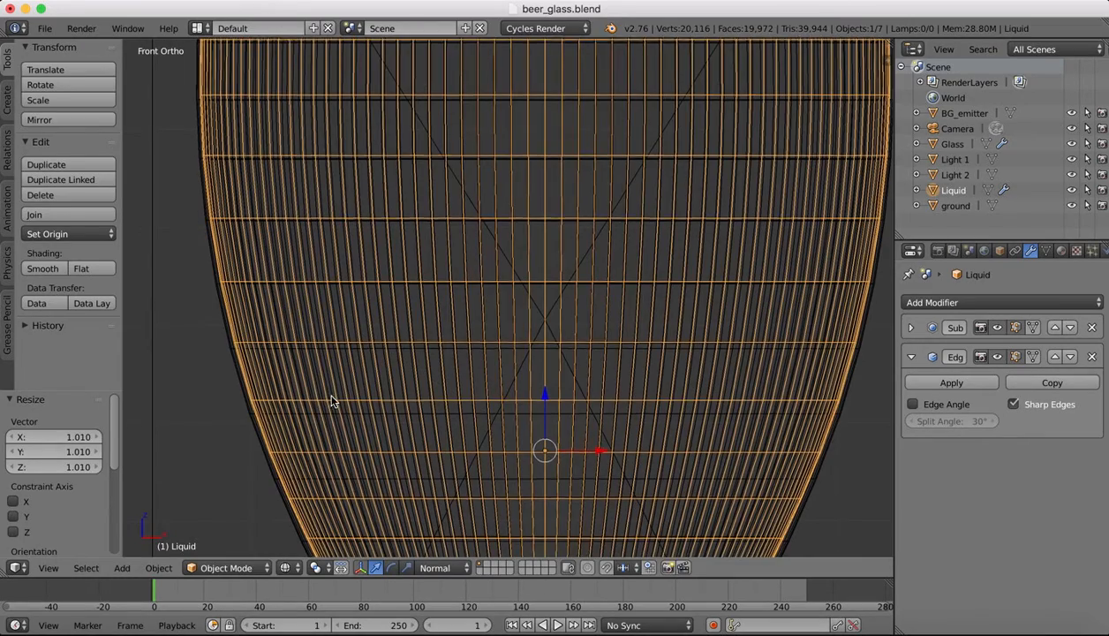
{"action": "scroll", "coordinate": [332, 401], "scroll_direction": "down", "scroll_amount": 3}
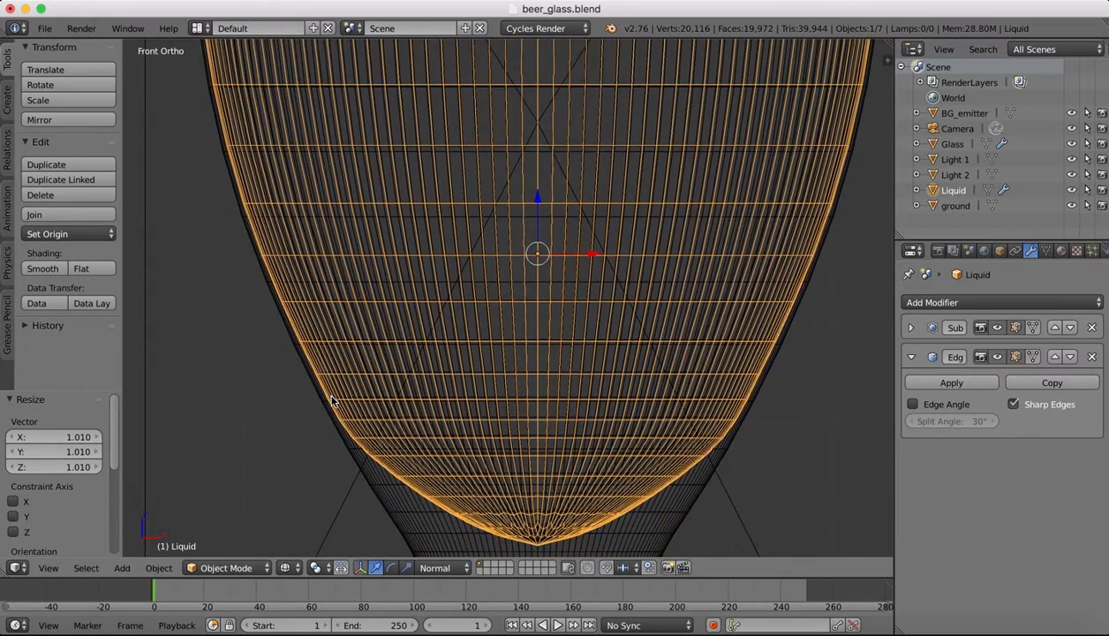
{"action": "scroll", "coordinate": [332, 401], "scroll_direction": "up", "scroll_amount": 10, "text": "shift"}
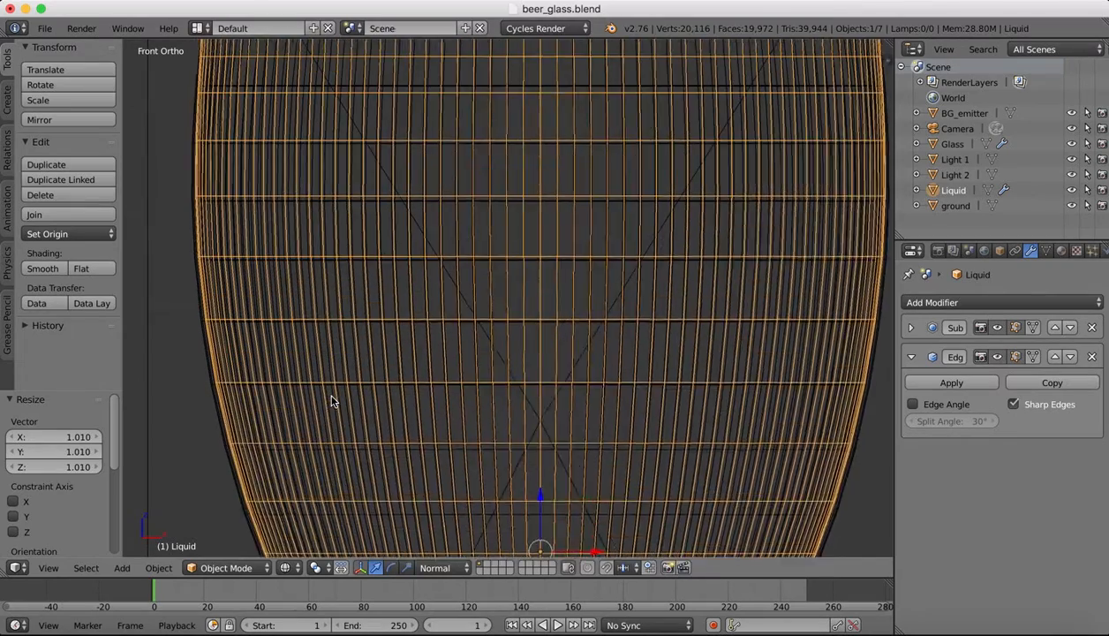
{"action": "scroll", "coordinate": [332, 402], "scroll_direction": "up", "scroll_amount": 2, "text": "shift"}
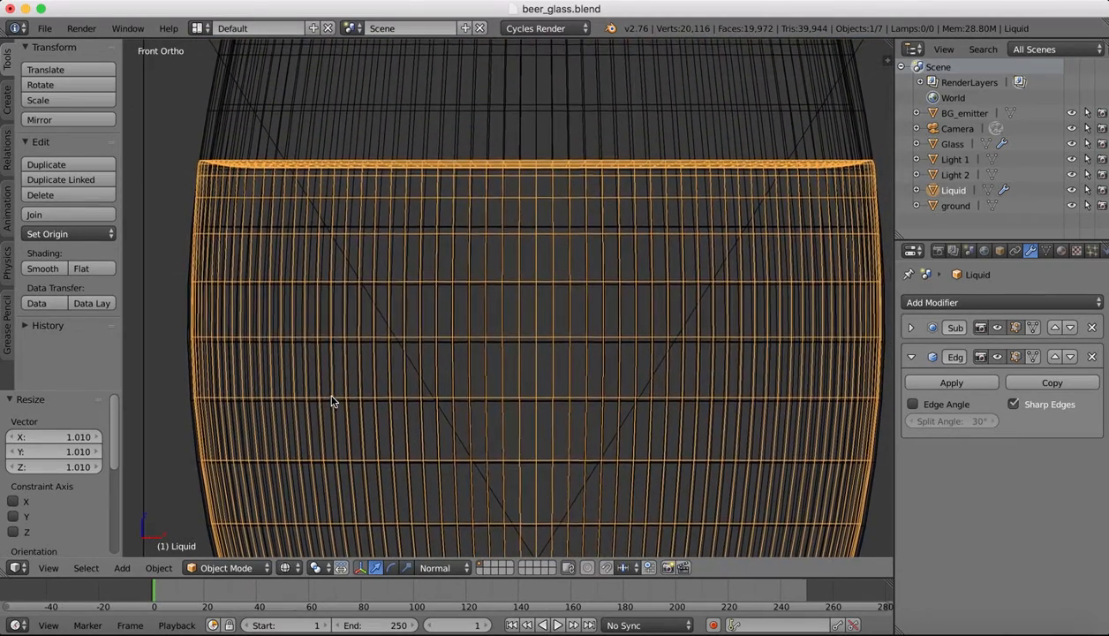
- Enter Edit Mode on the Liquid and box-select only the geometry of its top rim
{"action": "left_click", "coordinate": [223, 566]}
{"action": "left_click", "coordinate": [226, 532]}
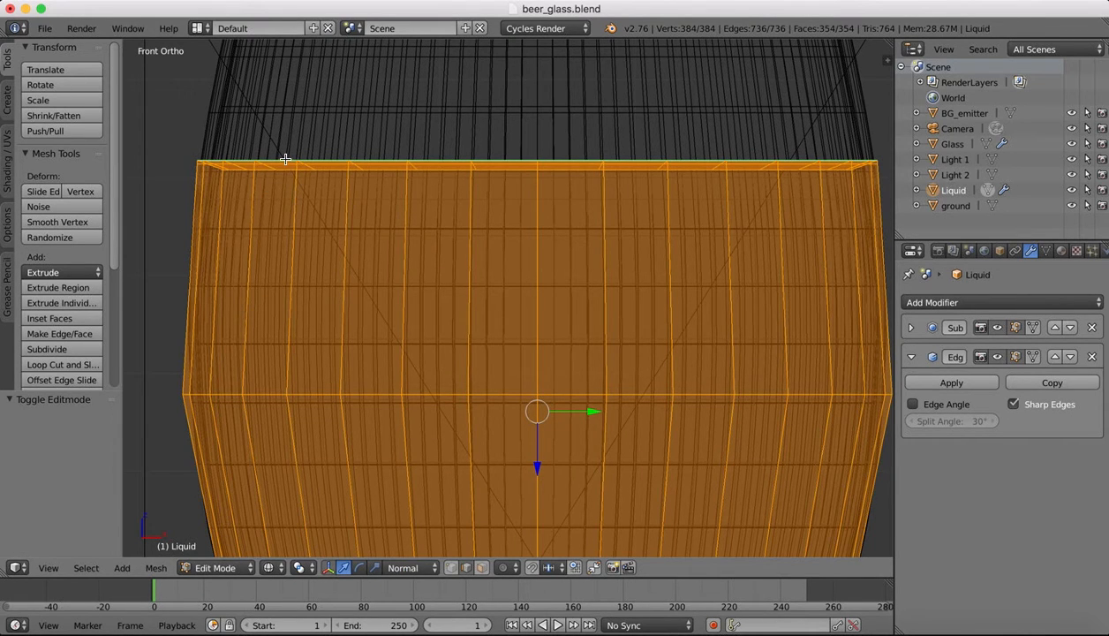
{"action": "key", "text": "b"}
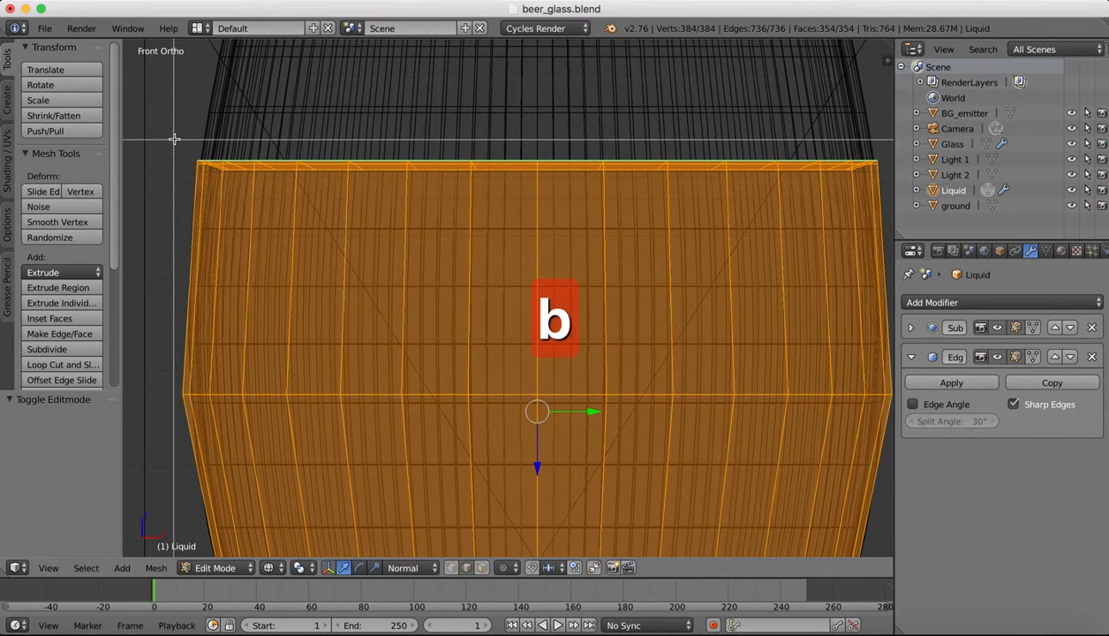
{"action": "left_click_drag", "start_coordinate": [173, 136], "coordinate": [894, 203]}
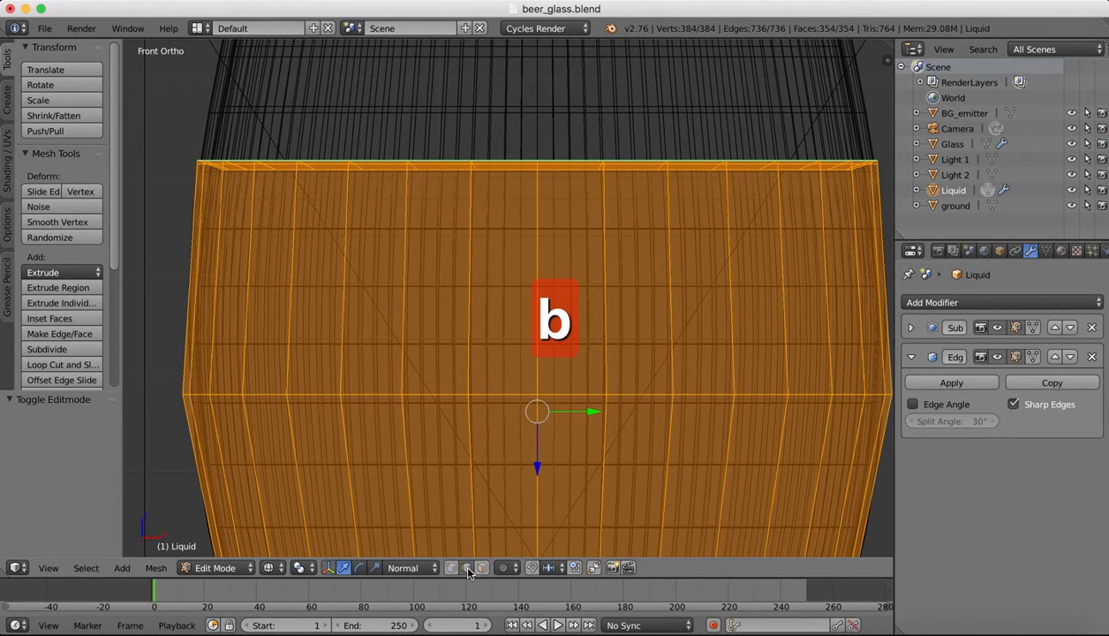
{"action": "right_click", "coordinate": [321, 161]}
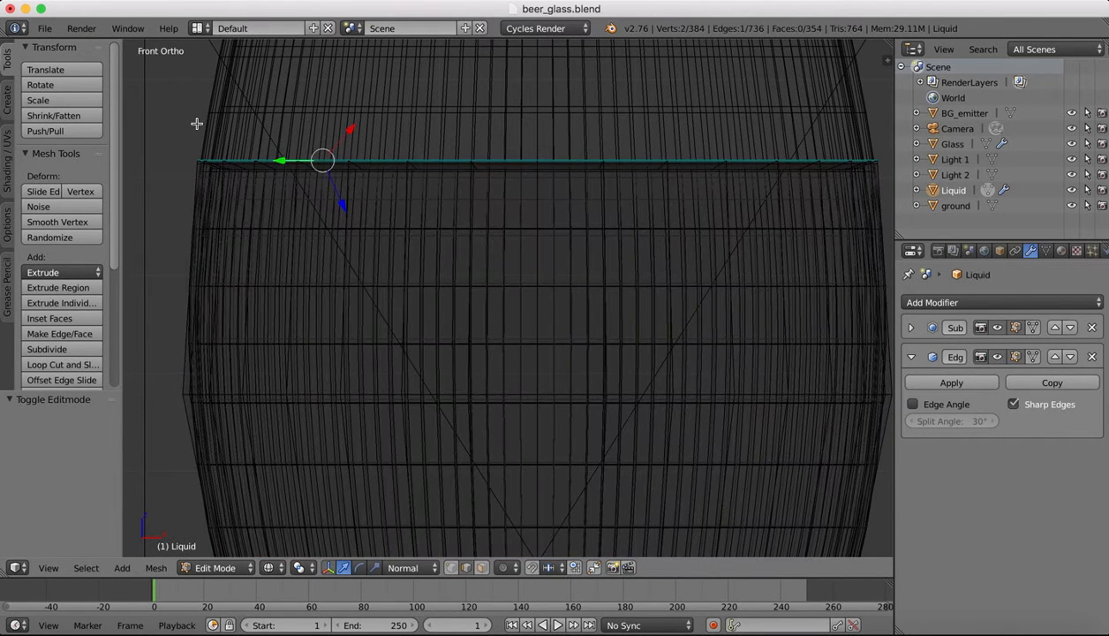
{"action": "key", "text": "b"}
{"action": "left_click_drag", "start_coordinate": [758, 192], "coordinate": [896, 188]}
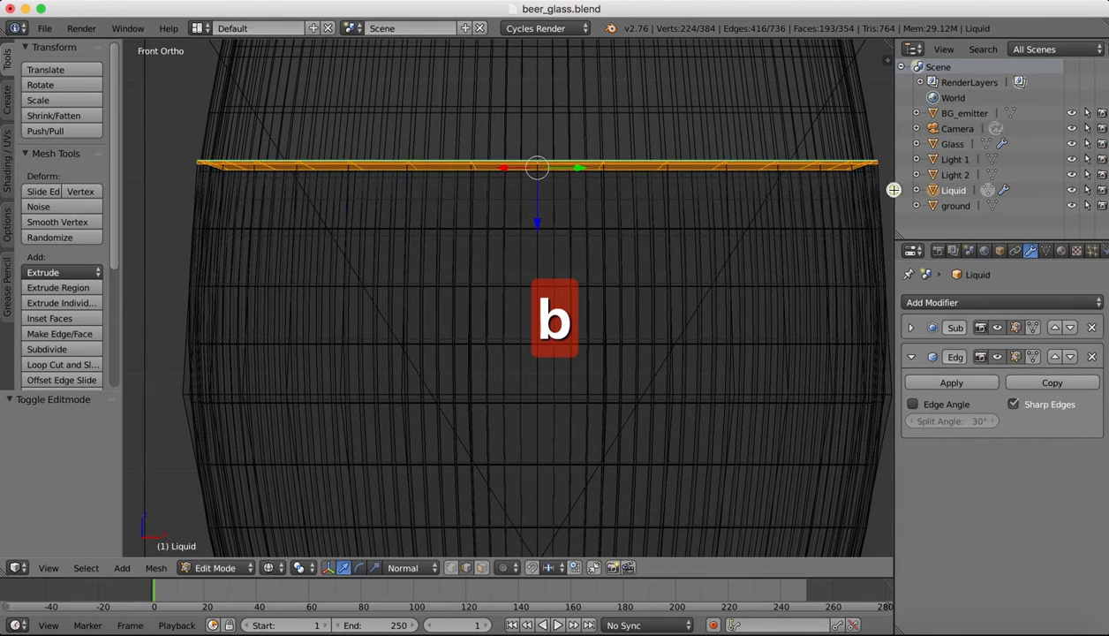
- Scale the Liquid's selected top rim by 0.987 and return to Object Mode
{"action": "key", "text": "s"}
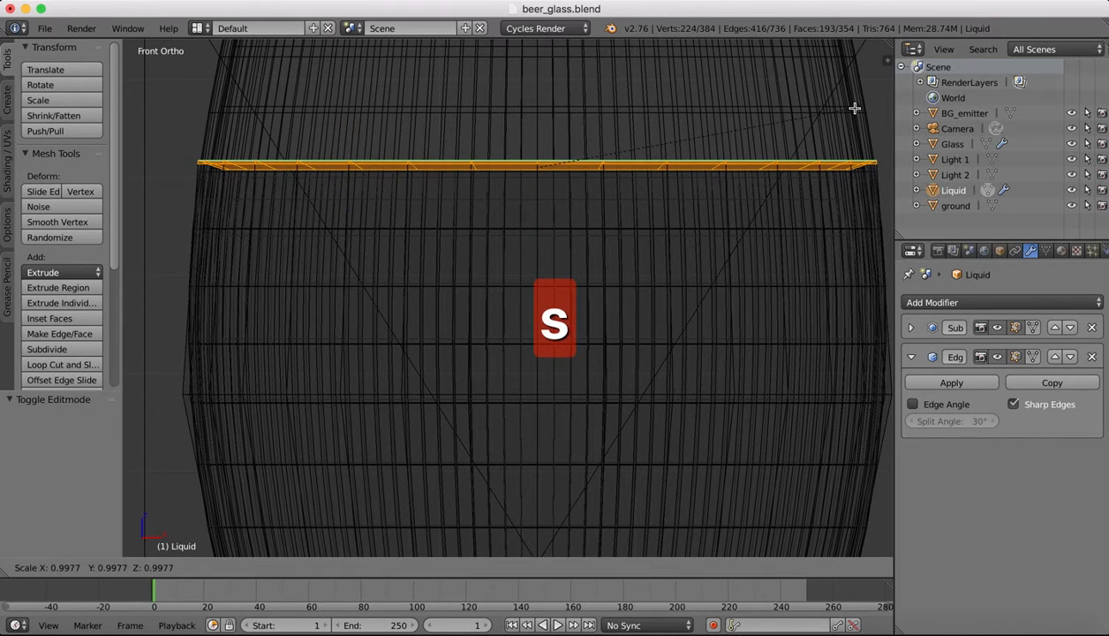
{"action": "left_click", "coordinate": [852, 109]}
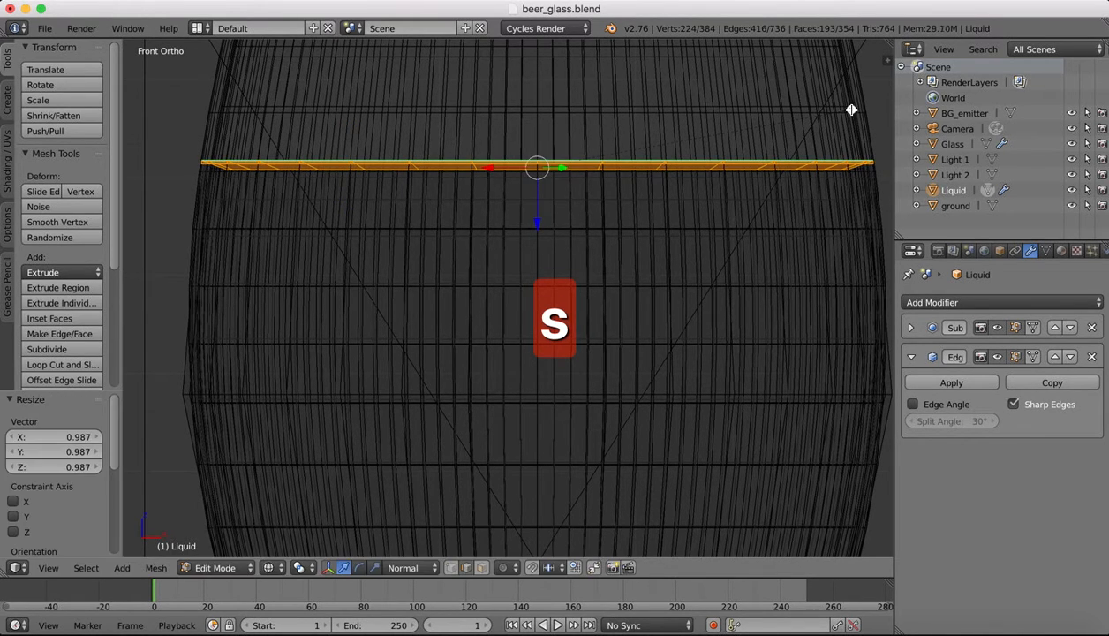
{"action": "left_click", "coordinate": [205, 565]}
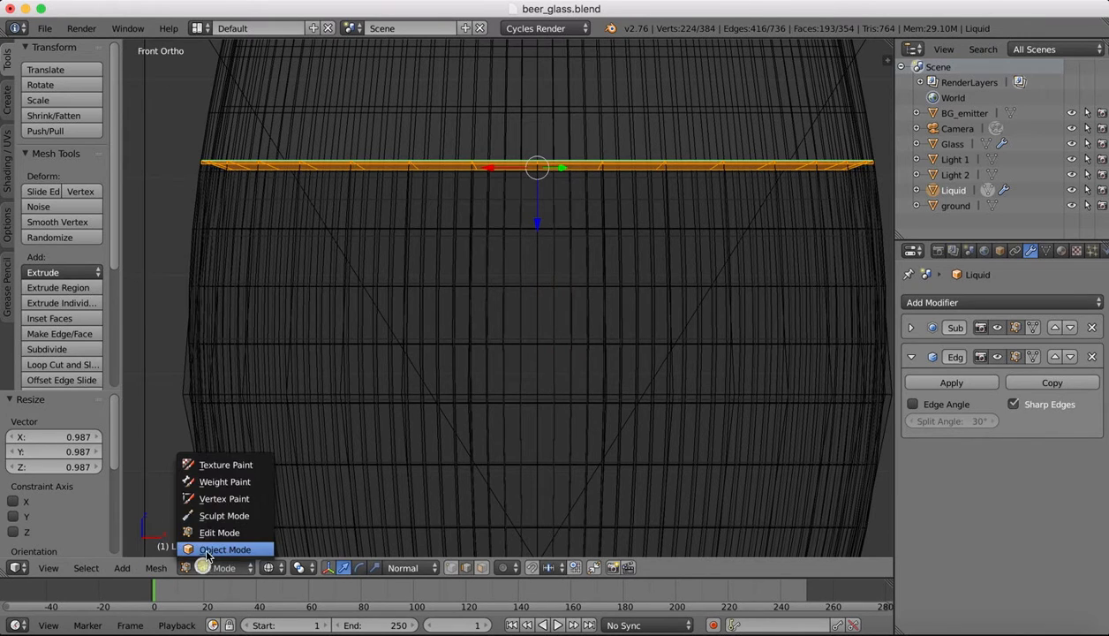
{"action": "left_click", "coordinate": [203, 547]}
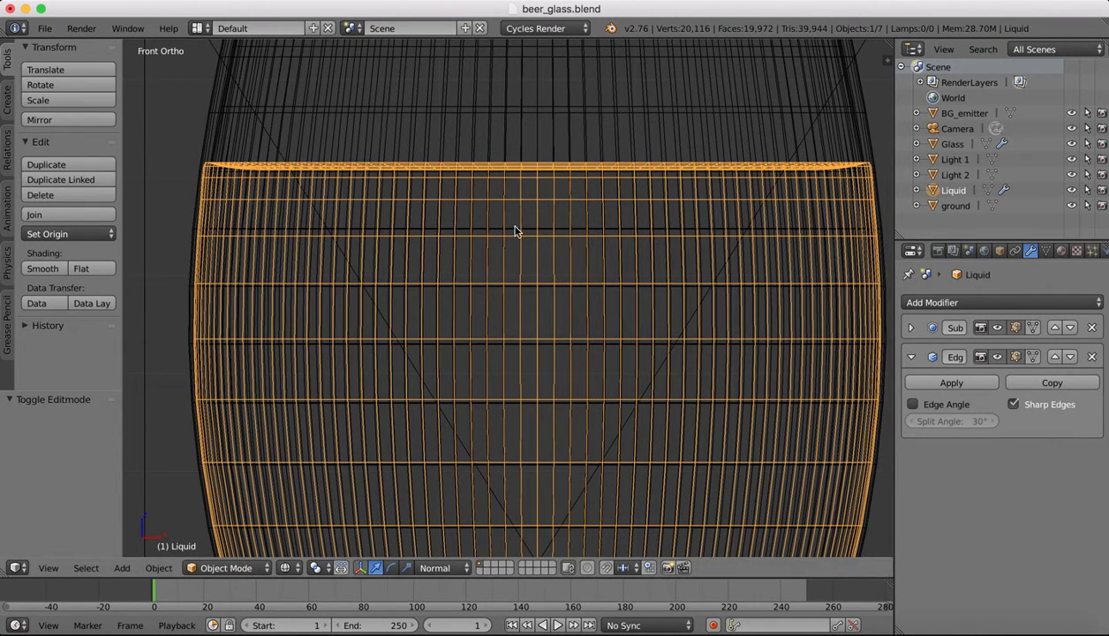
- Shrink the Liquid's top rim again by a factor of about 0.99 in Edit Mode, and switch back to Object Mode
{"action": "left_click", "coordinate": [210, 567]}
{"action": "left_click", "coordinate": [219, 532]}
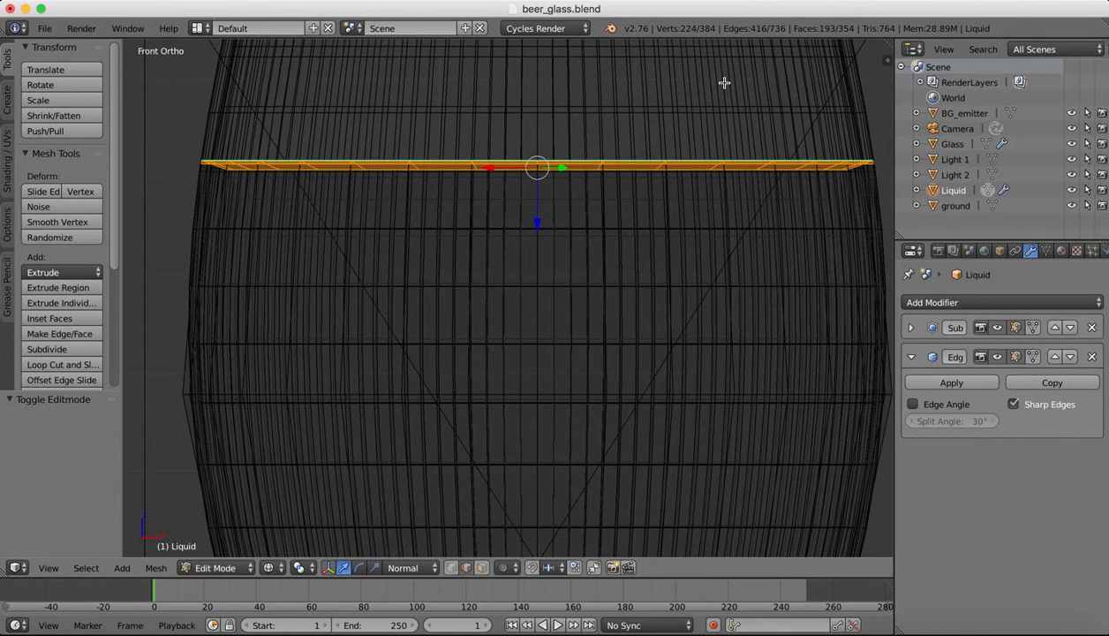
{"action": "key", "text": "s"}
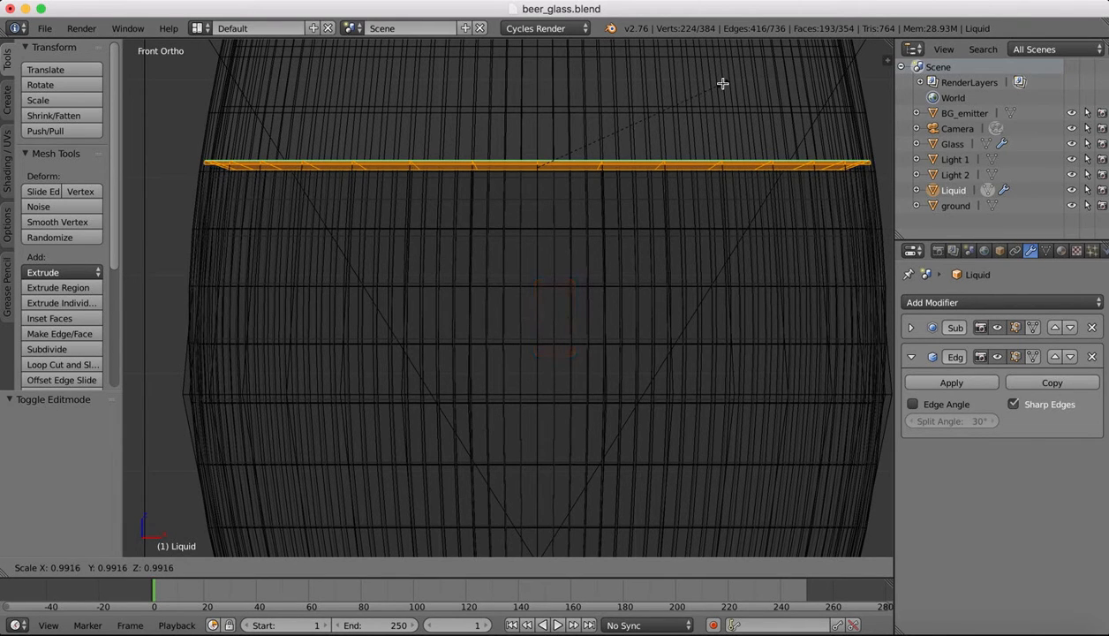
{"action": "left_click", "coordinate": [722, 84]}
{"action": "left_click", "coordinate": [215, 566]}
{"action": "left_click", "coordinate": [216, 556]}
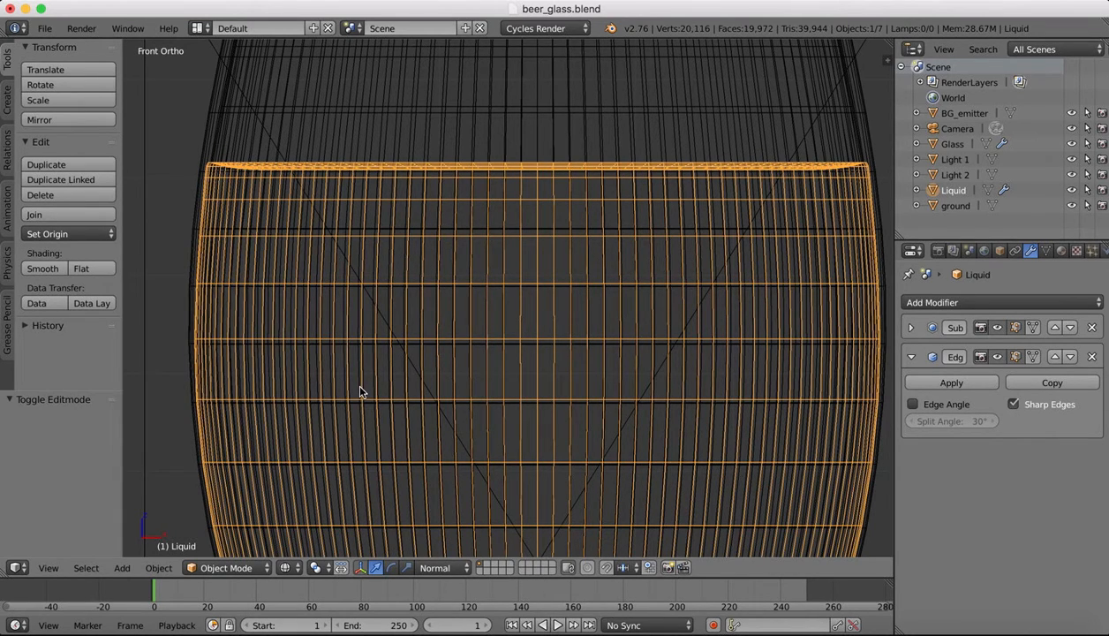
- Examine how the Liquid's lower end fits the inside of the glass in Object Mode
{"action": "scroll", "coordinate": [360, 392], "scroll_direction": "down", "scroll_amount": 8, "text": "shift"}
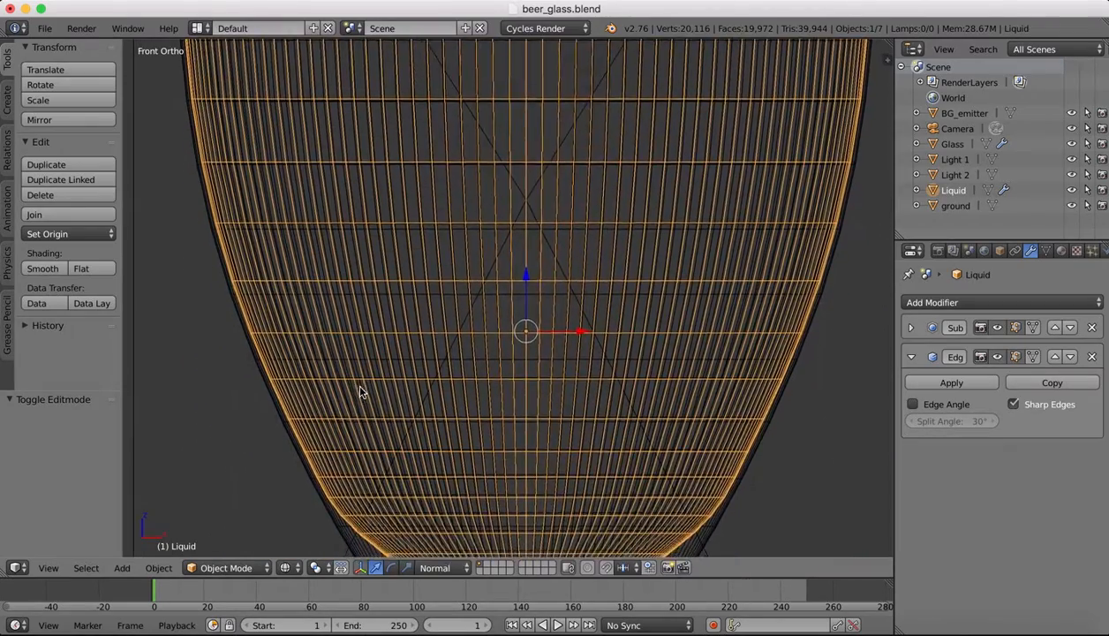
{"action": "scroll", "coordinate": [360, 392], "scroll_direction": "down", "scroll_amount": 4, "text": "shift"}
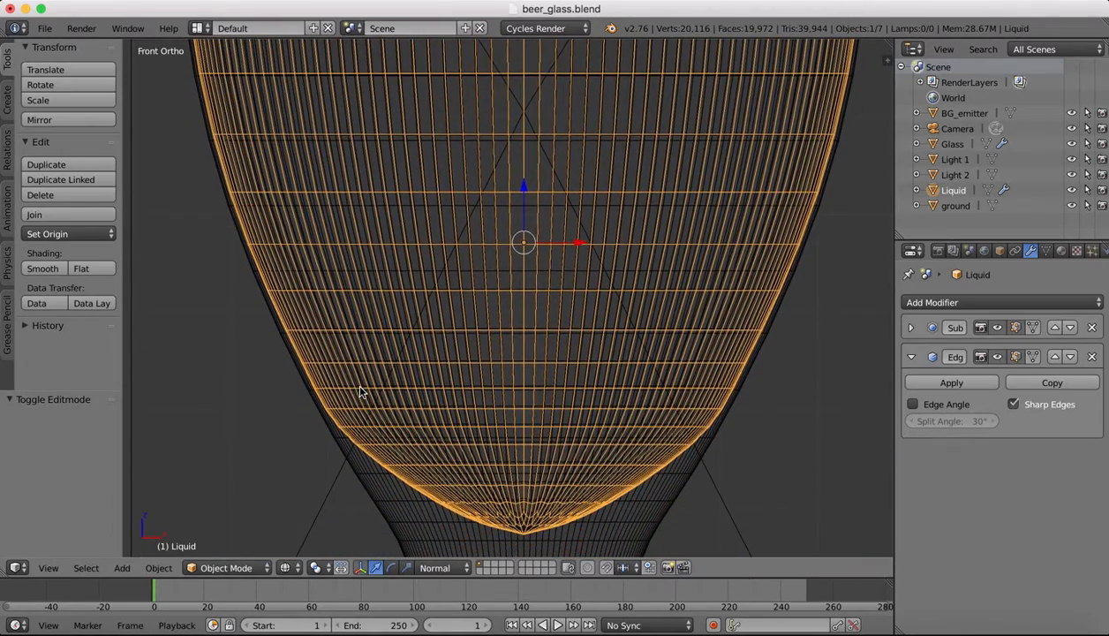
{"action": "scroll", "coordinate": [360, 392], "scroll_direction": "up", "scroll_amount": 1, "text": "shift"}
{"action": "left_click", "coordinate": [199, 567]}
{"action": "left_click", "coordinate": [220, 554]}
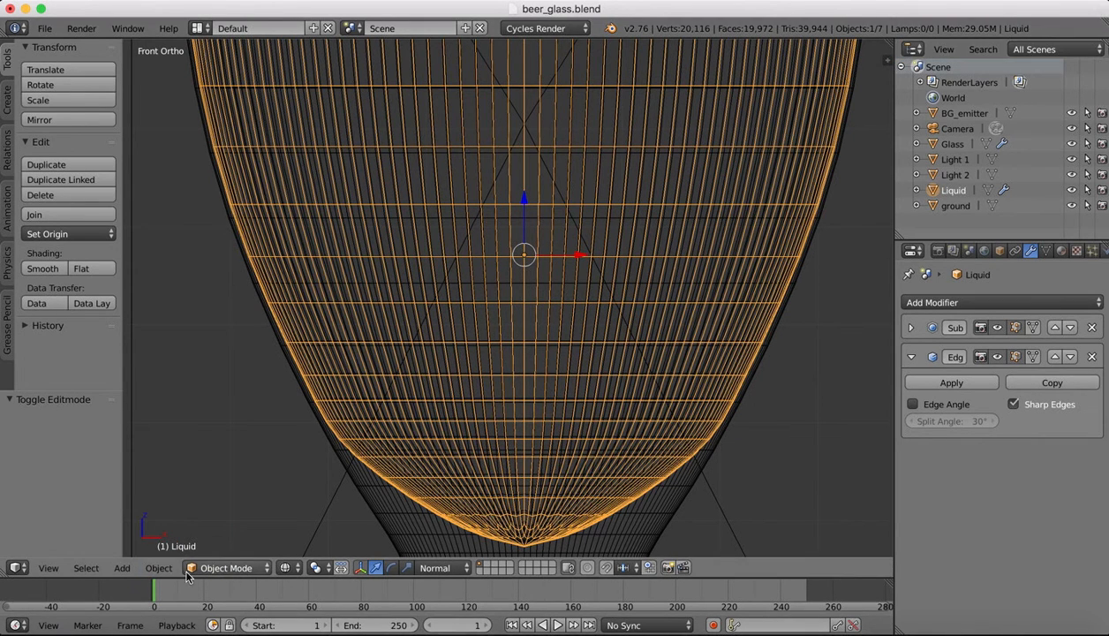
- View the scene through the camera and set the viewport shading to Rendered
{"action": "left_click", "coordinate": [48, 568]}
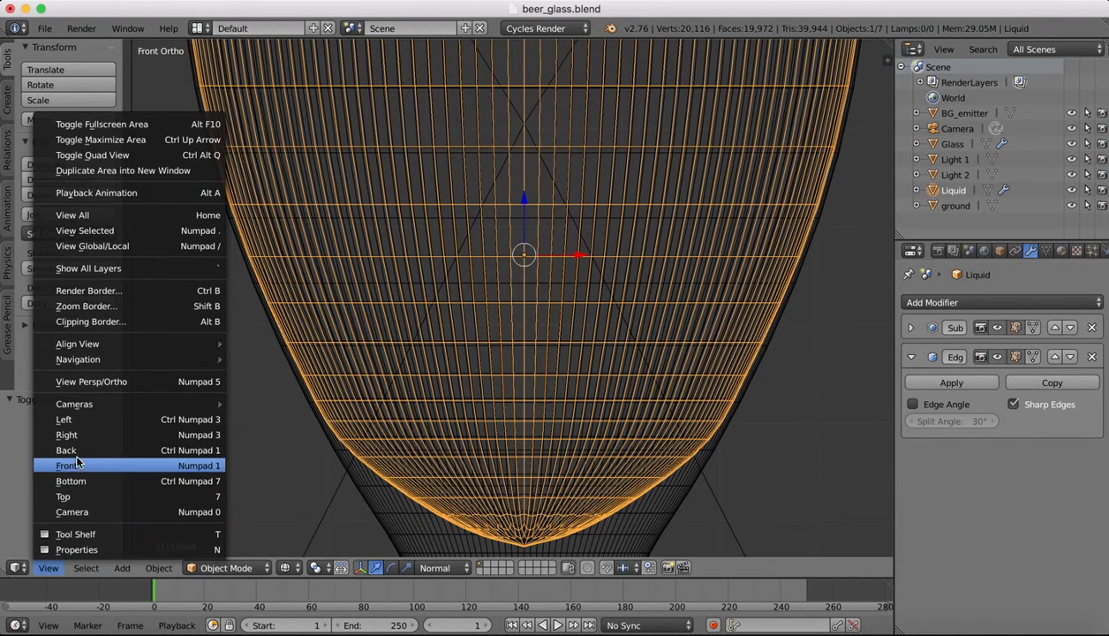
{"action": "left_click", "coordinate": [70, 511]}
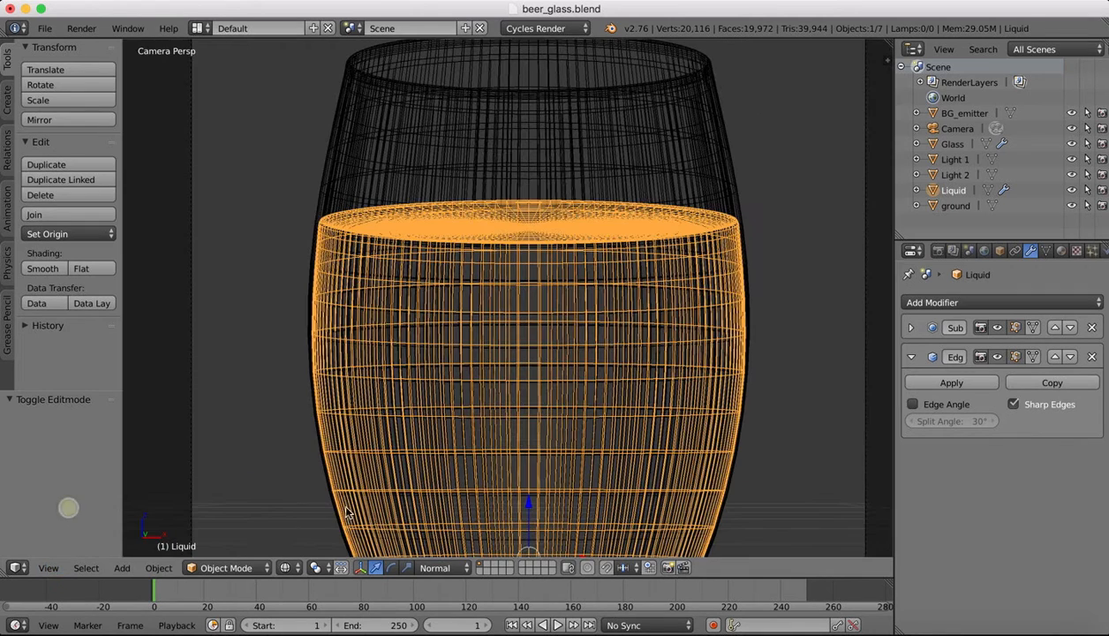
{"action": "left_click", "coordinate": [253, 568]}
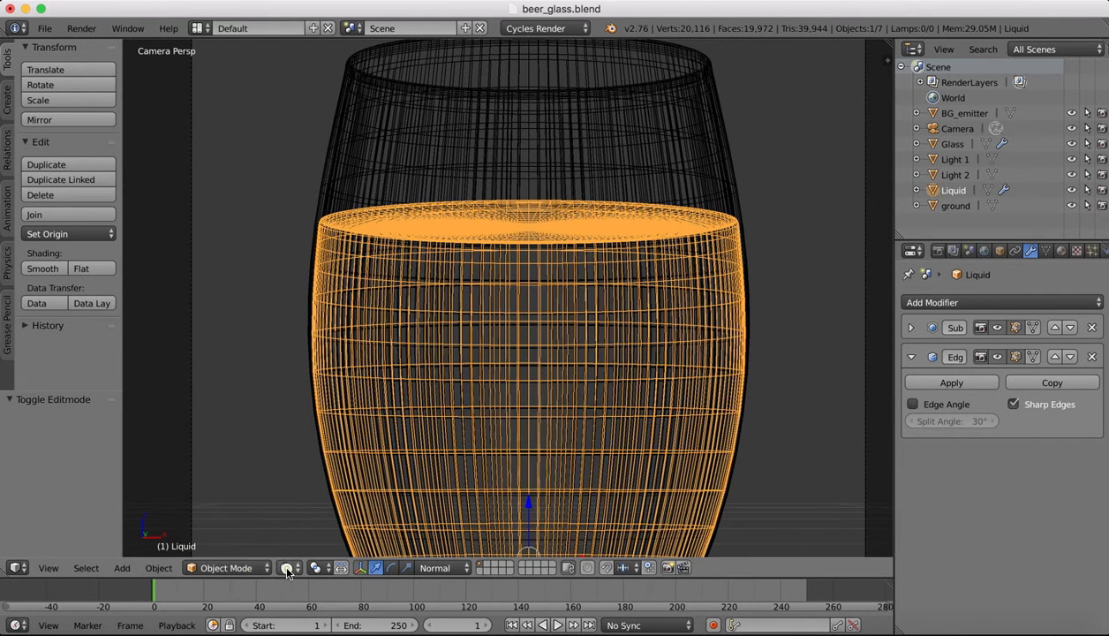
{"action": "left_click", "coordinate": [287, 569]}
{"action": "left_click", "coordinate": [287, 566]}
{"action": "left_click", "coordinate": [314, 466]}
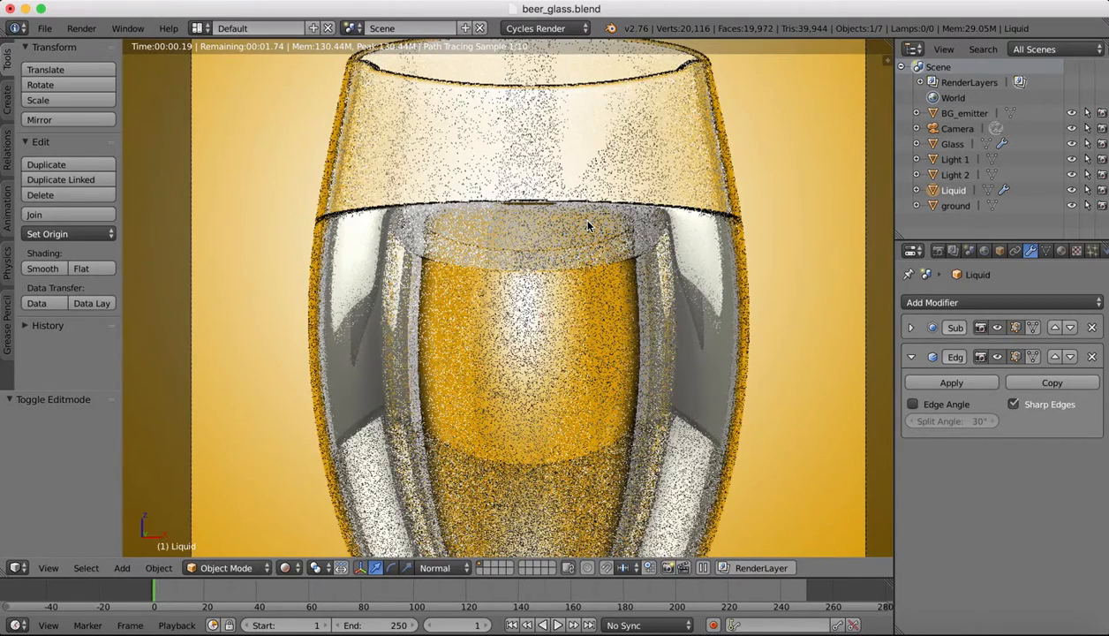
- Examine how the Liquid renders inside the glass, from the camera view and from a wider perspective view
{"action": "key", "text": "KP_0"}
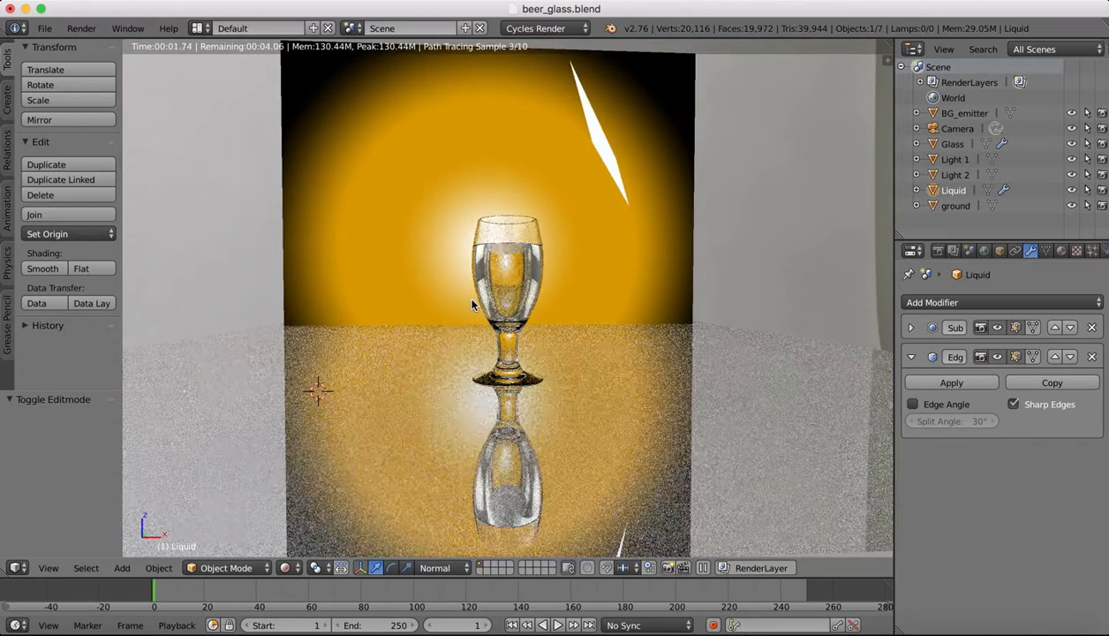
{"action": "scroll", "coordinate": [472, 300], "scroll_direction": "up", "scroll_amount": 2}
{"action": "scroll", "coordinate": [472, 305], "scroll_direction": "up", "scroll_amount": 1}
{"action": "left_click", "coordinate": [49, 568]}
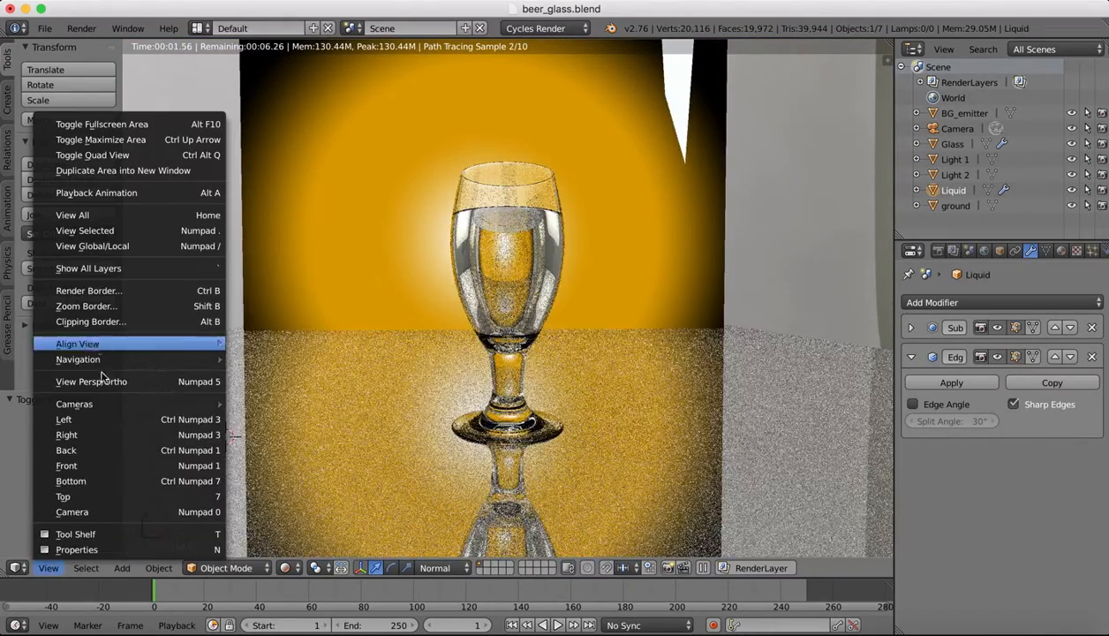
{"action": "left_click", "coordinate": [75, 511]}
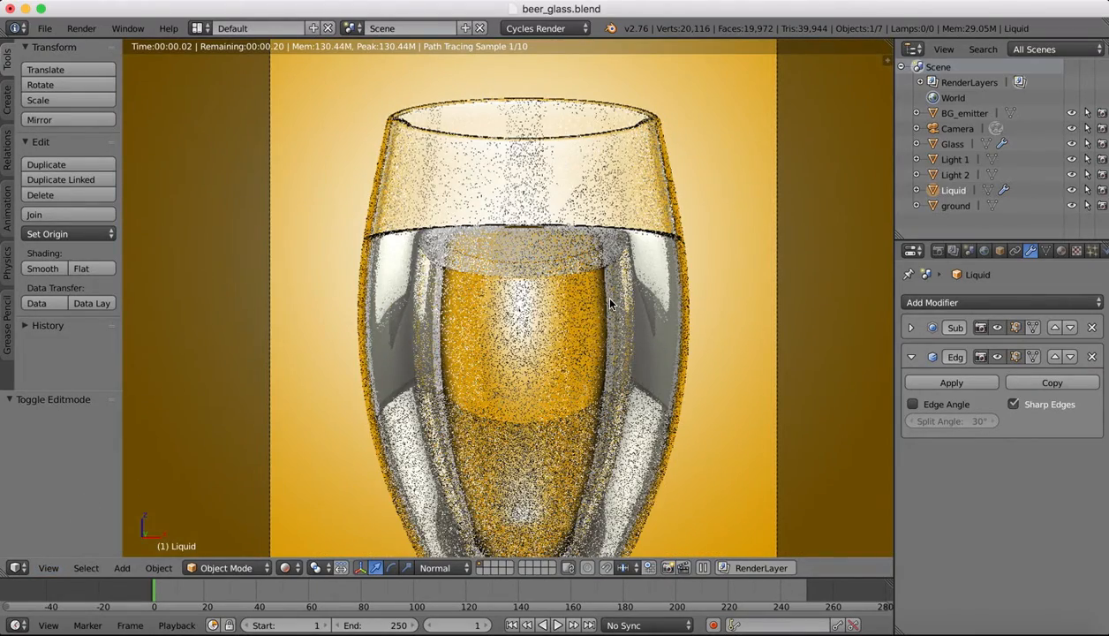
{"action": "scroll", "coordinate": [609, 303], "scroll_direction": "down", "scroll_amount": 3}
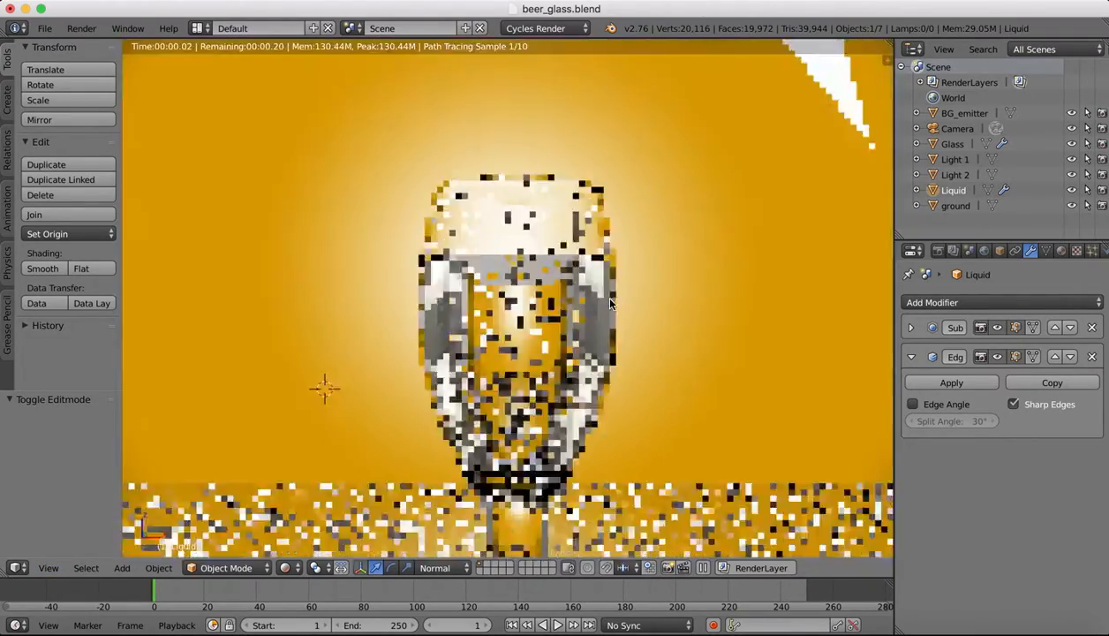
{"action": "scroll", "coordinate": [609, 302], "scroll_direction": "down", "scroll_amount": 5}
{"action": "scroll", "coordinate": [468, 275], "scroll_direction": "up", "scroll_amount": 1}
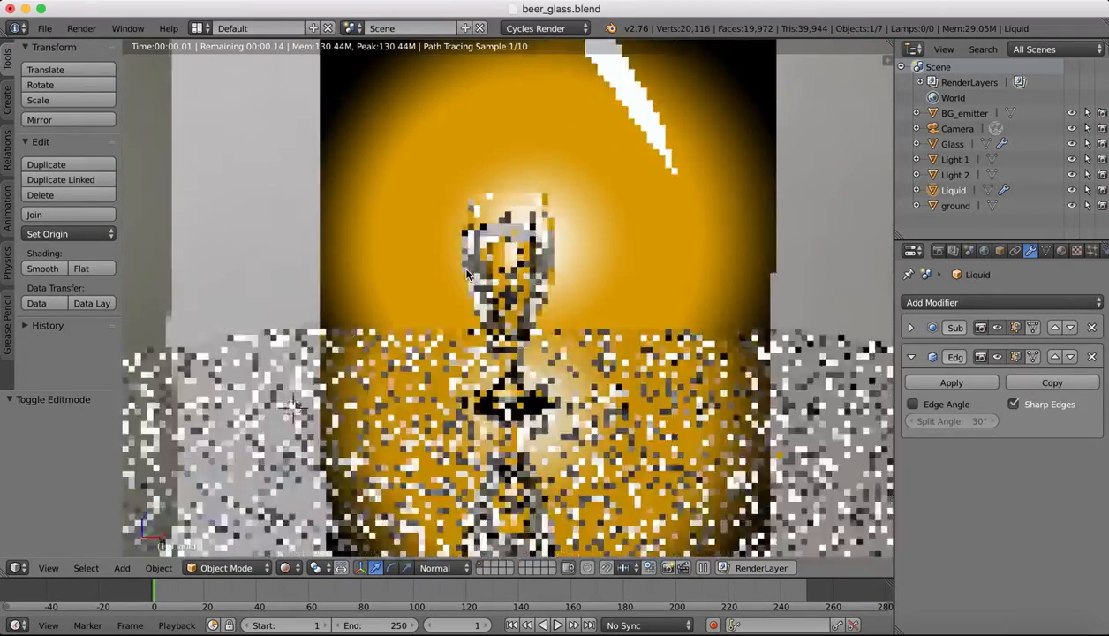
{"action": "scroll", "coordinate": [466, 275], "scroll_direction": "up", "scroll_amount": 2}
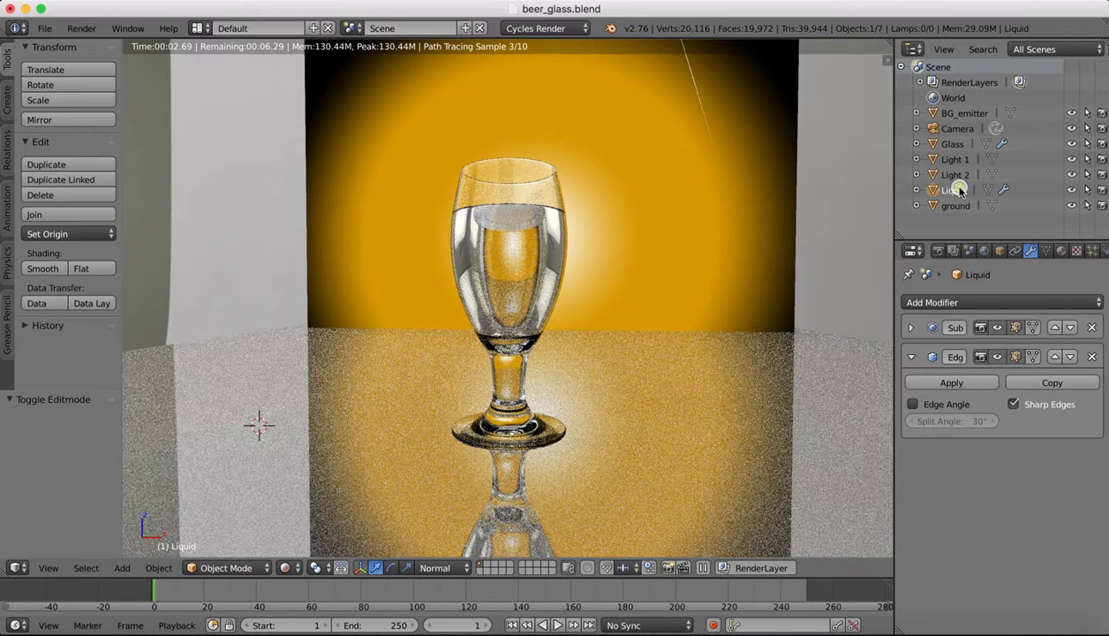
- Replace the Liquid object's shared glass material with a new material named Liquid
{"action": "left_click", "coordinate": [1060, 252]}
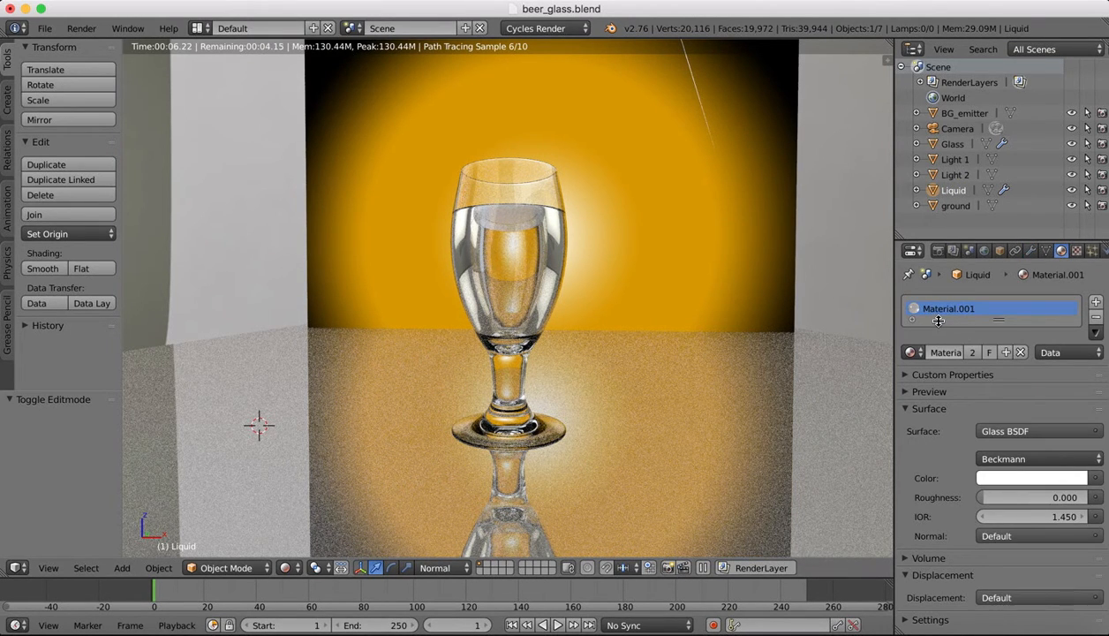
{"action": "left_click", "coordinate": [1094, 316]}
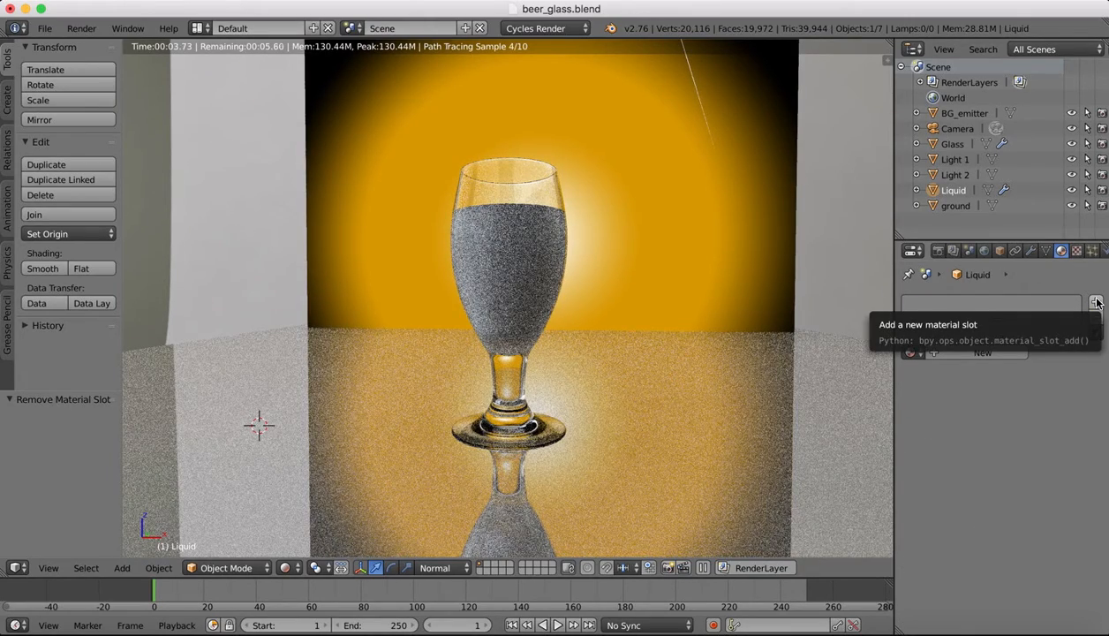
{"action": "left_click", "coordinate": [1095, 303]}
{"action": "left_click", "coordinate": [937, 353]}
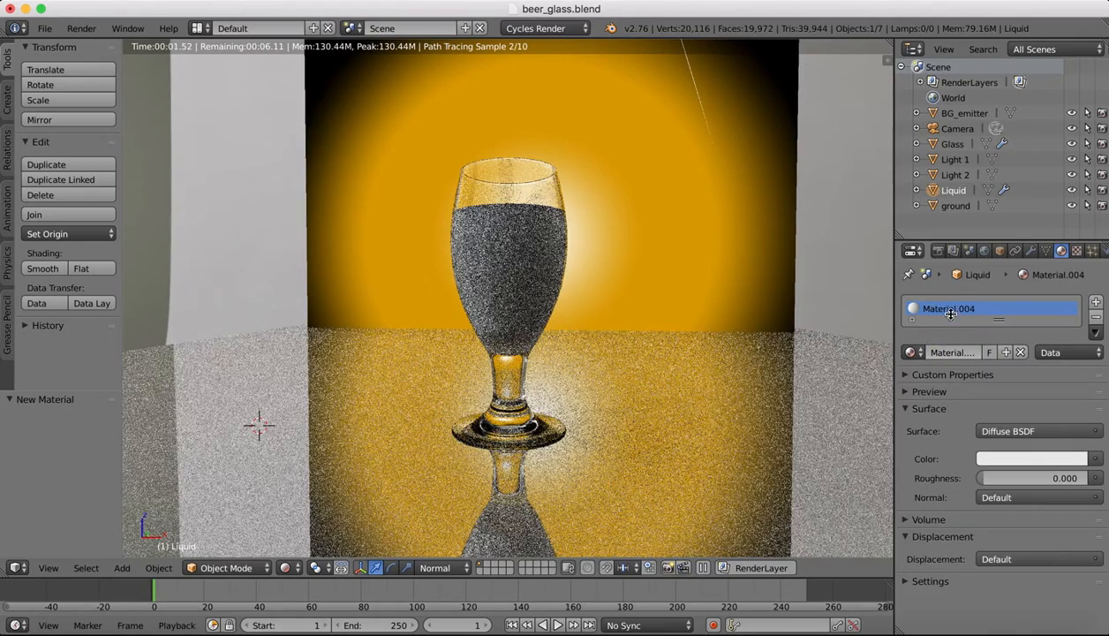
{"action": "double_click", "coordinate": [949, 309]}
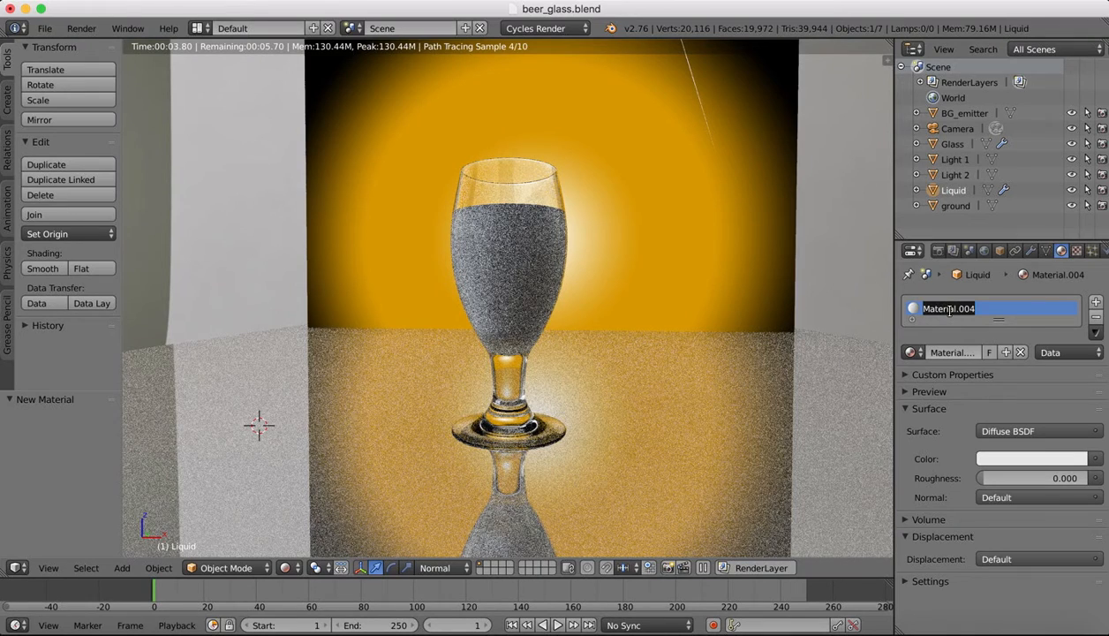
{"action": "type", "text": "Liquid"}
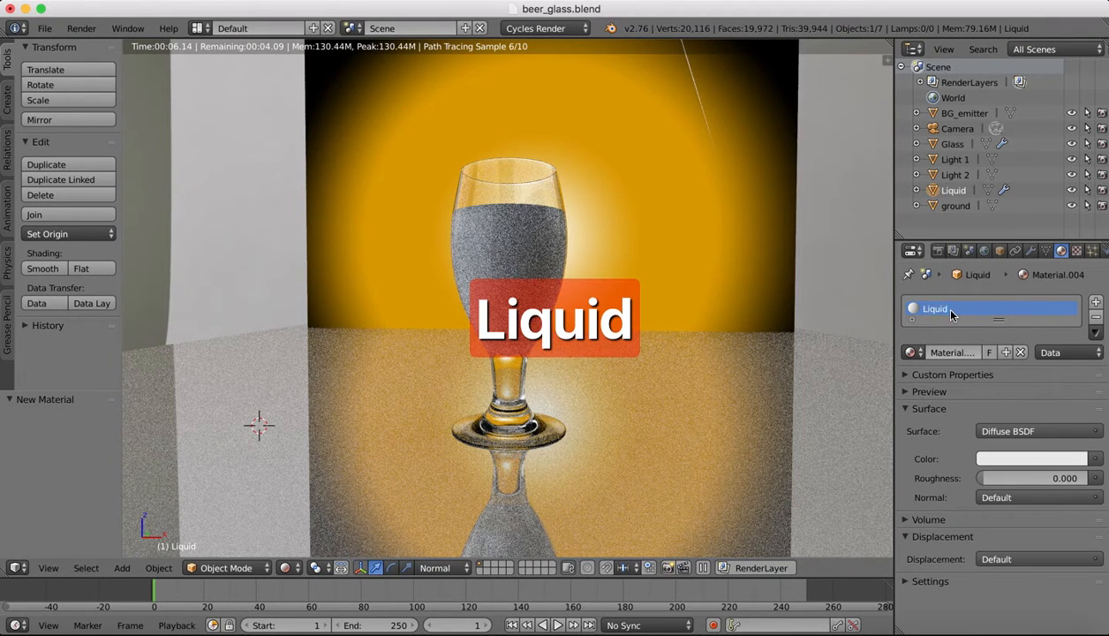
{"action": "key", "text": "Return"}
- Give the Liquid material a Glass BSDF surface with a golden orange color
{"action": "left_click", "coordinate": [984, 431]}
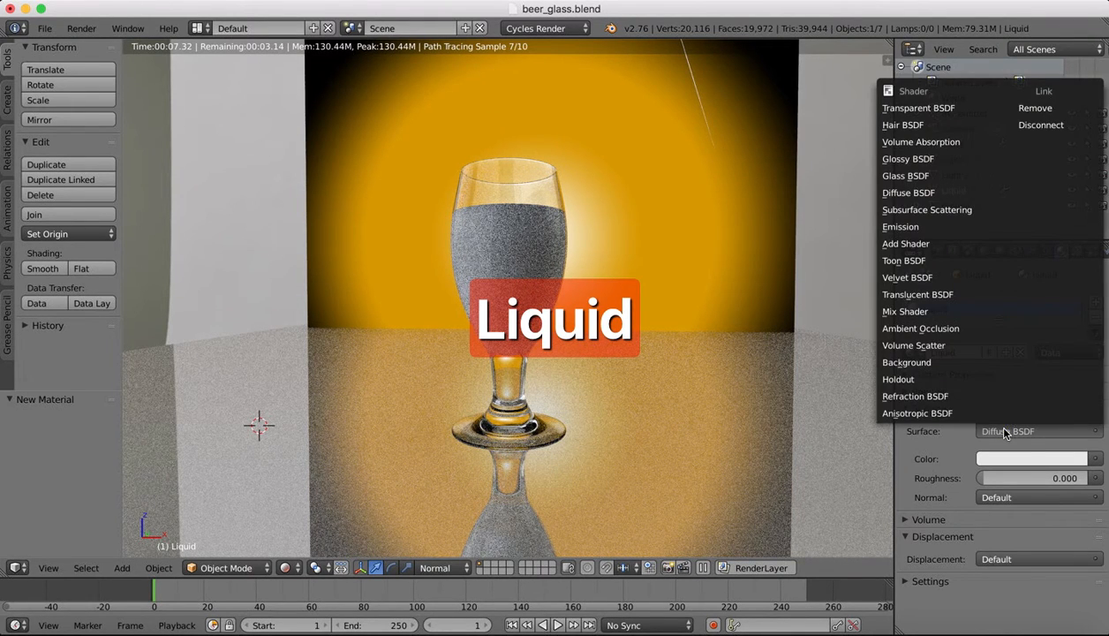
{"action": "left_click", "coordinate": [916, 178]}
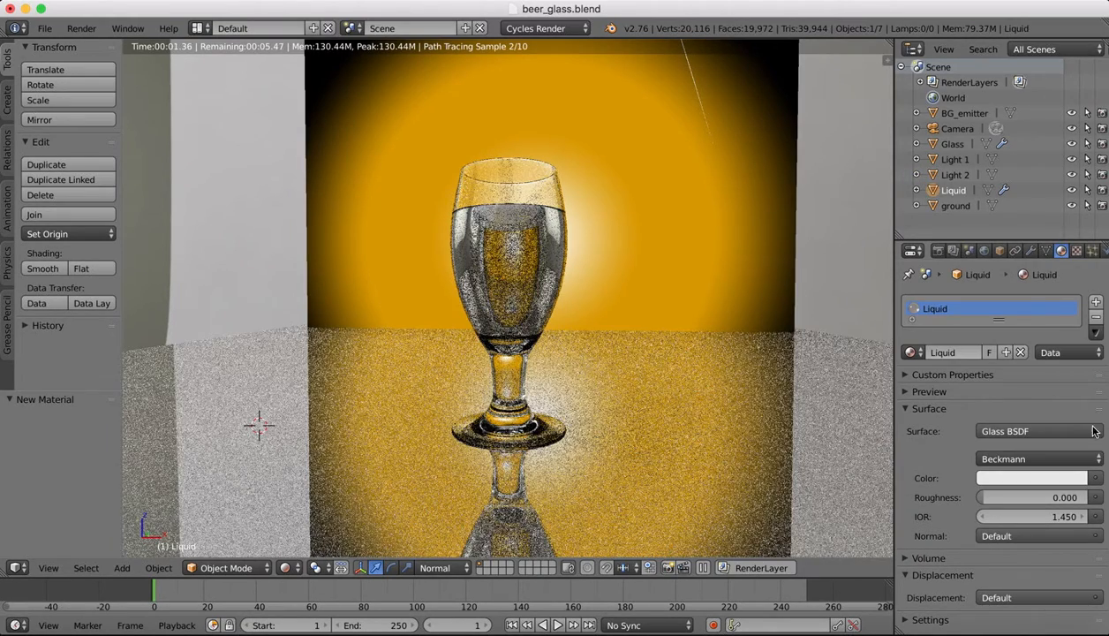
{"action": "left_click", "coordinate": [1010, 478]}
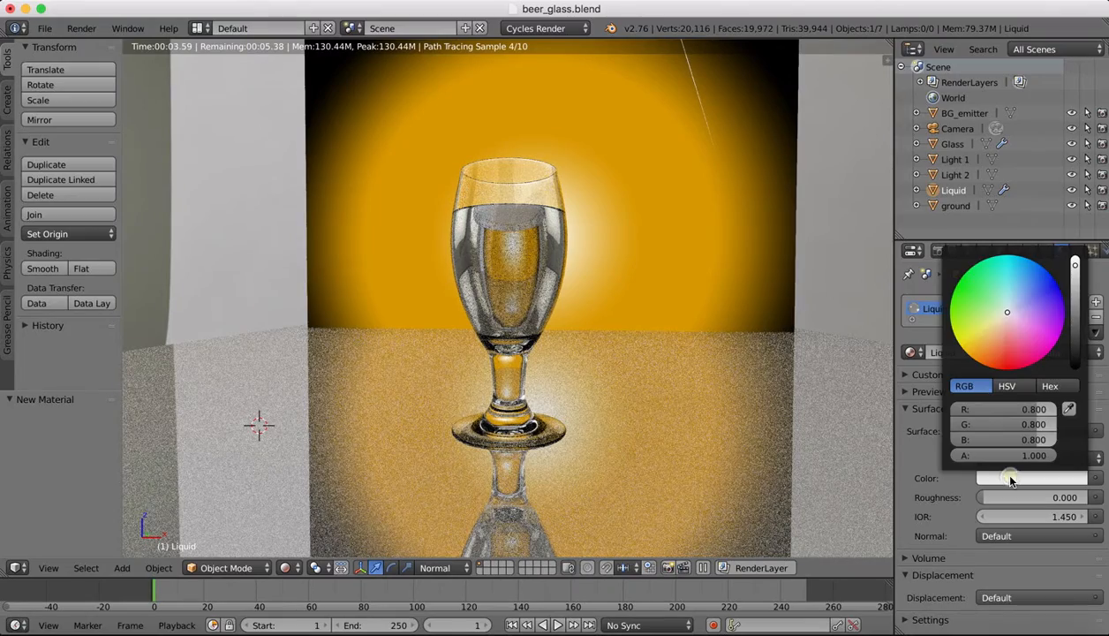
{"action": "mouse_move", "coordinate": [1007, 316]}
{"action": "left_mouse_down"}
{"action": "mouse_move", "coordinate": [959, 332]}
{"action": "mouse_move", "coordinate": [975, 348]}
{"action": "left_mouse_up"}
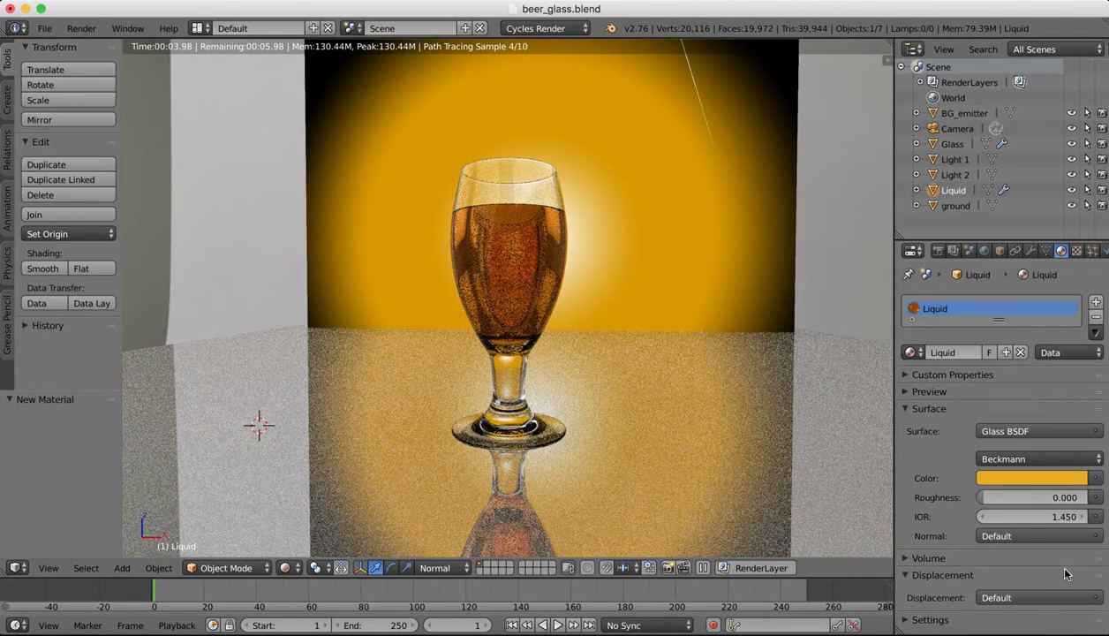
- Set the Liquid material's IOR to 1.32
{"action": "left_click", "coordinate": [1059, 517]}
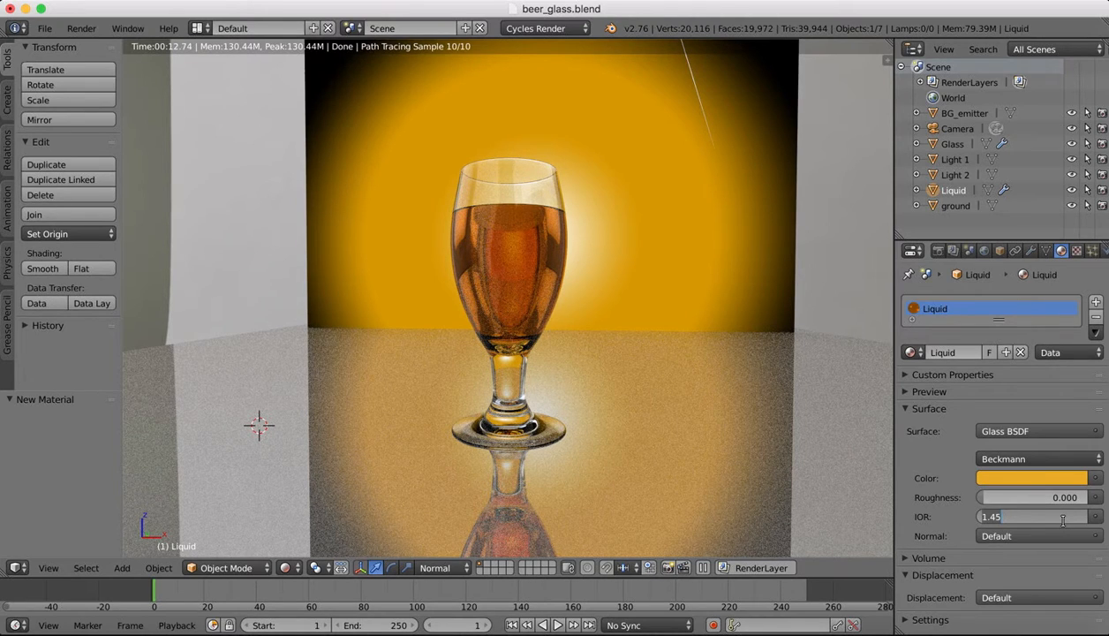
{"action": "type", "text": "1.32"}
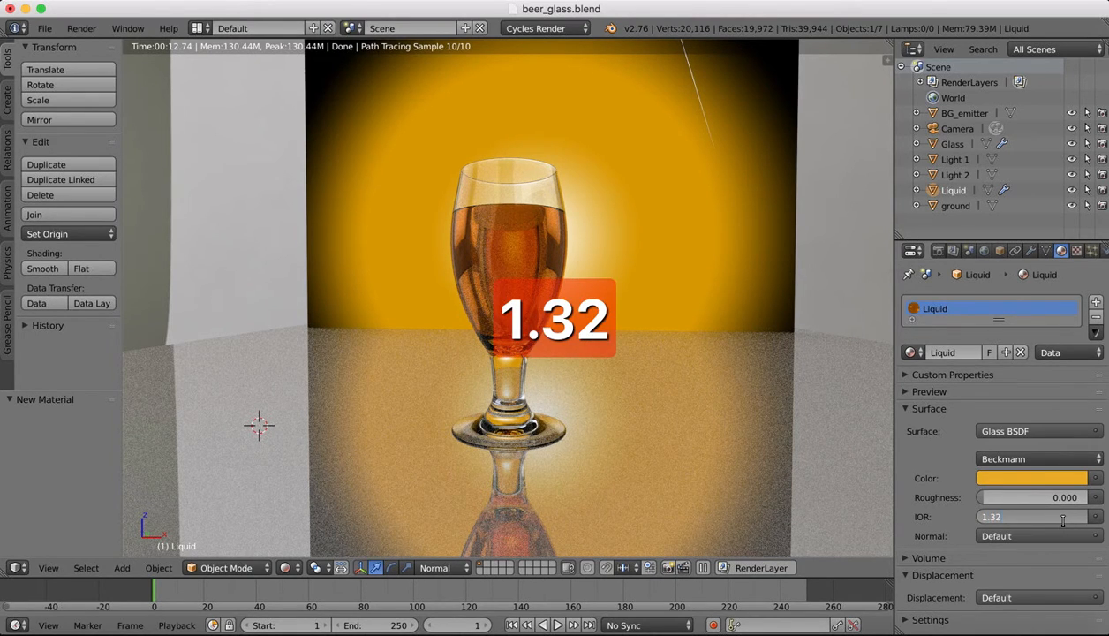
{"action": "key", "text": "Return"}
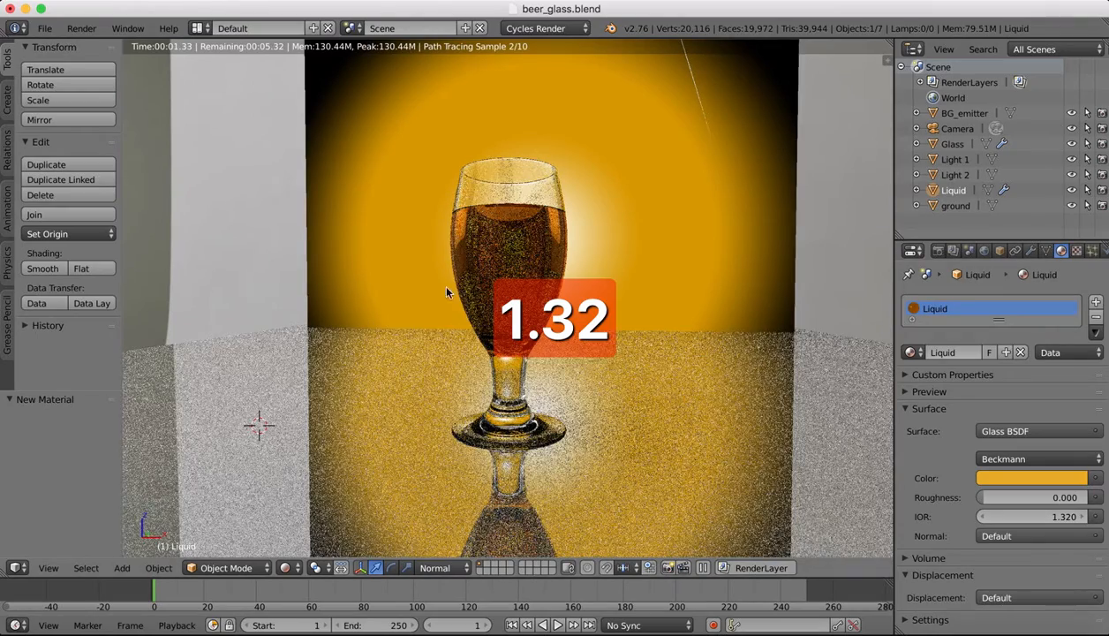
- Switch to Safari and search the web for "index of refraction for beer" in a new tab
{"action": "left_click", "coordinate": [580, 633]}
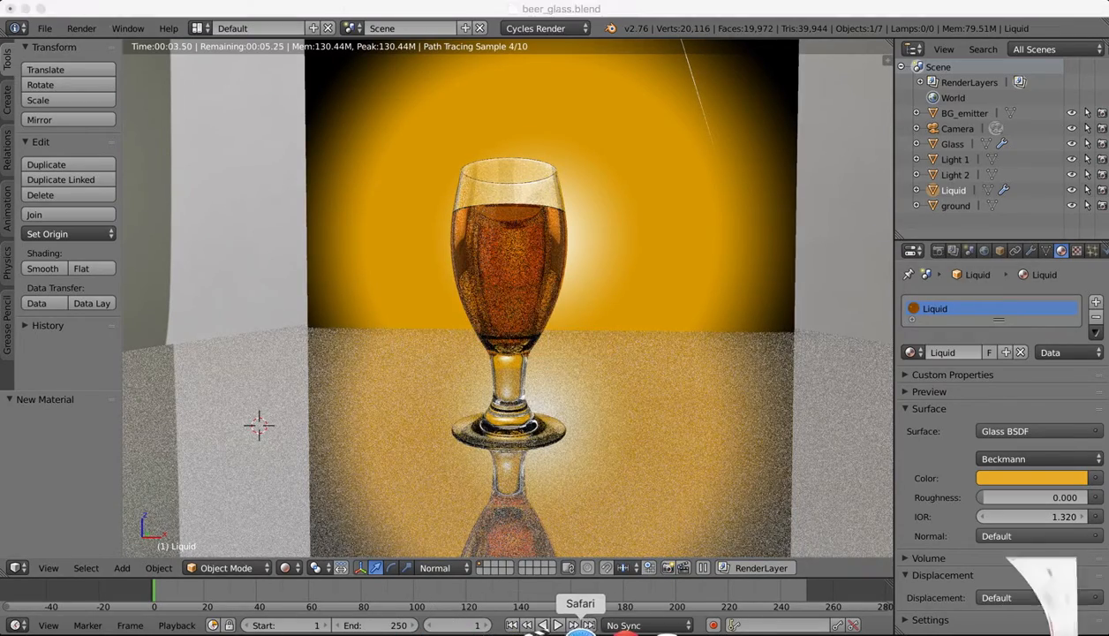
{"action": "left_click", "coordinate": [1036, 38]}
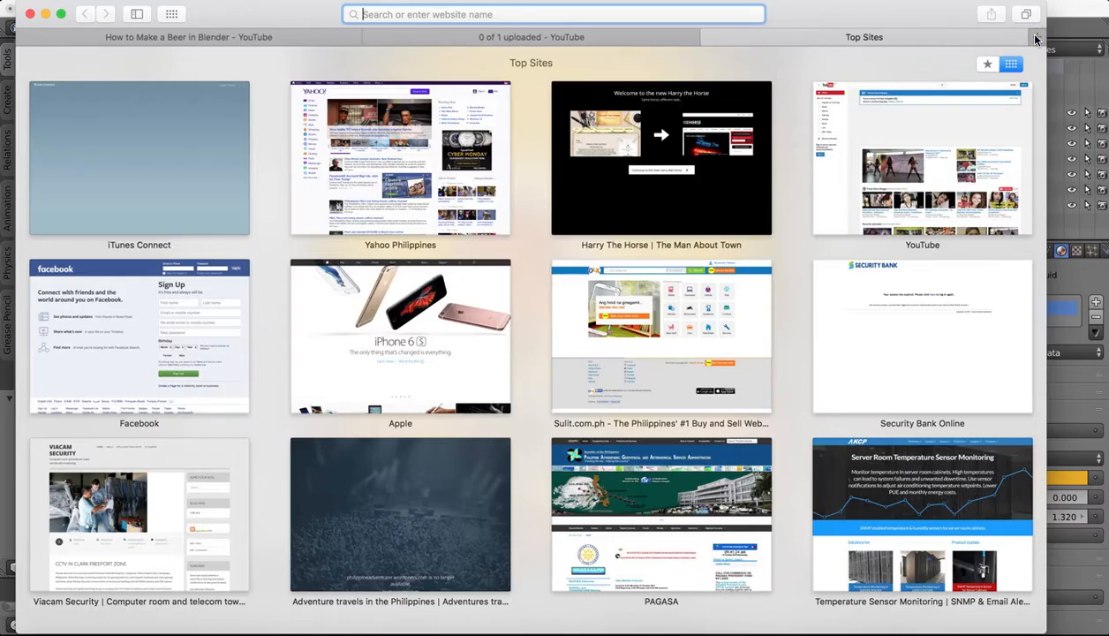
{"action": "type", "text": "index of refr"}
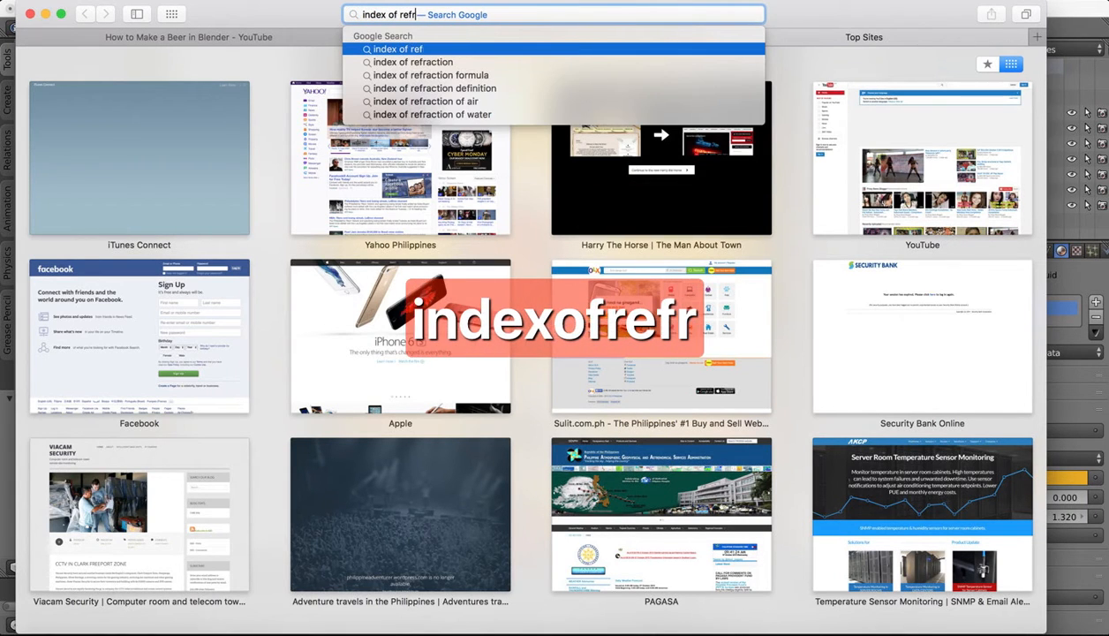
{"action": "type", "text": "action for beee"}
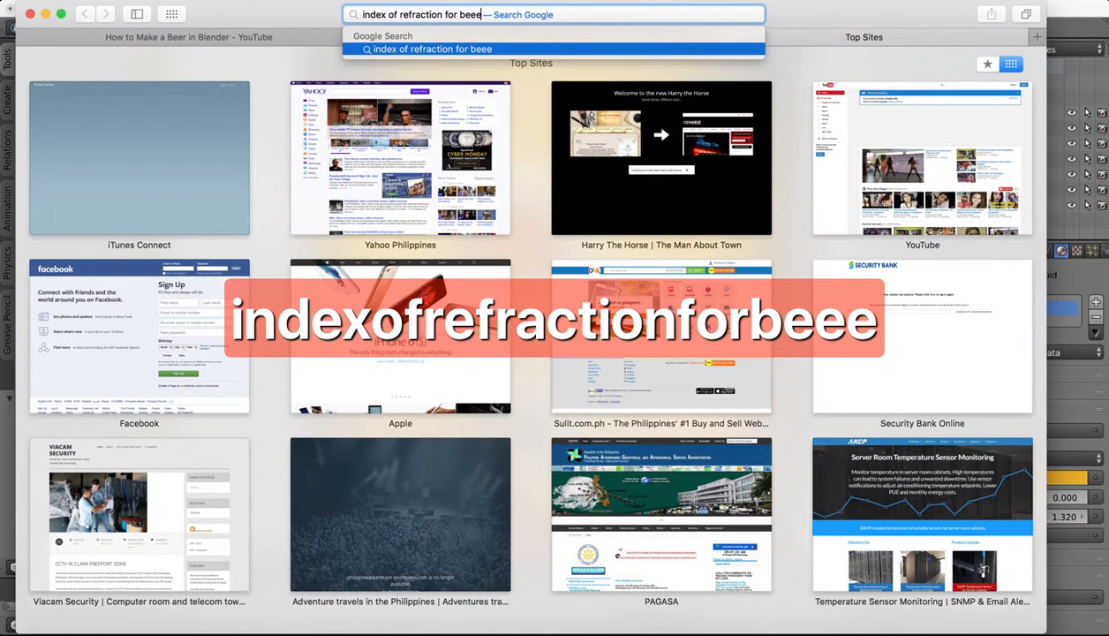
{"action": "key", "text": "BackSpace"}
{"action": "type", "text": "r"}
{"action": "key", "text": "Return"}
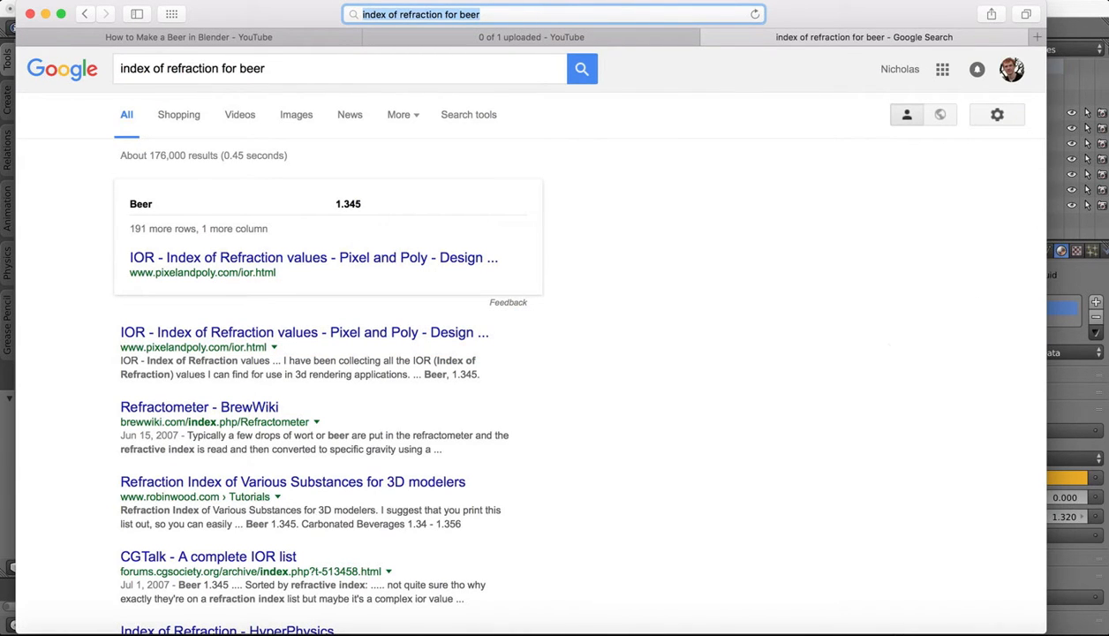
- Return to Blender and set the Liquid material's IOR to 1.345
{"action": "left_click", "coordinate": [1073, 10]}
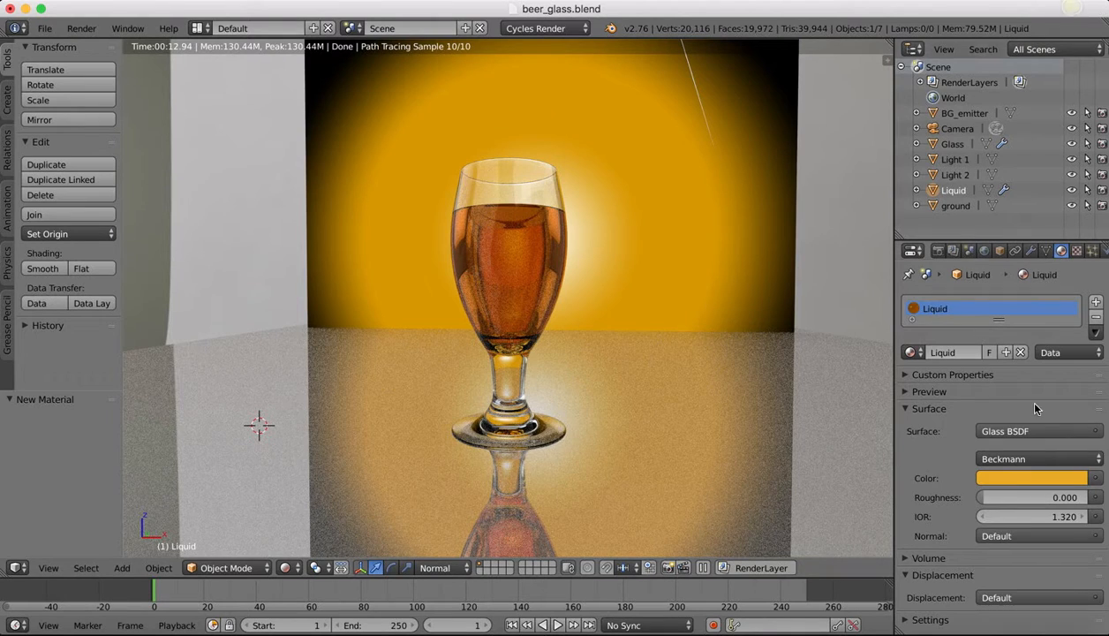
{"action": "left_click", "coordinate": [1060, 516]}
{"action": "type", "text": "1.345"}
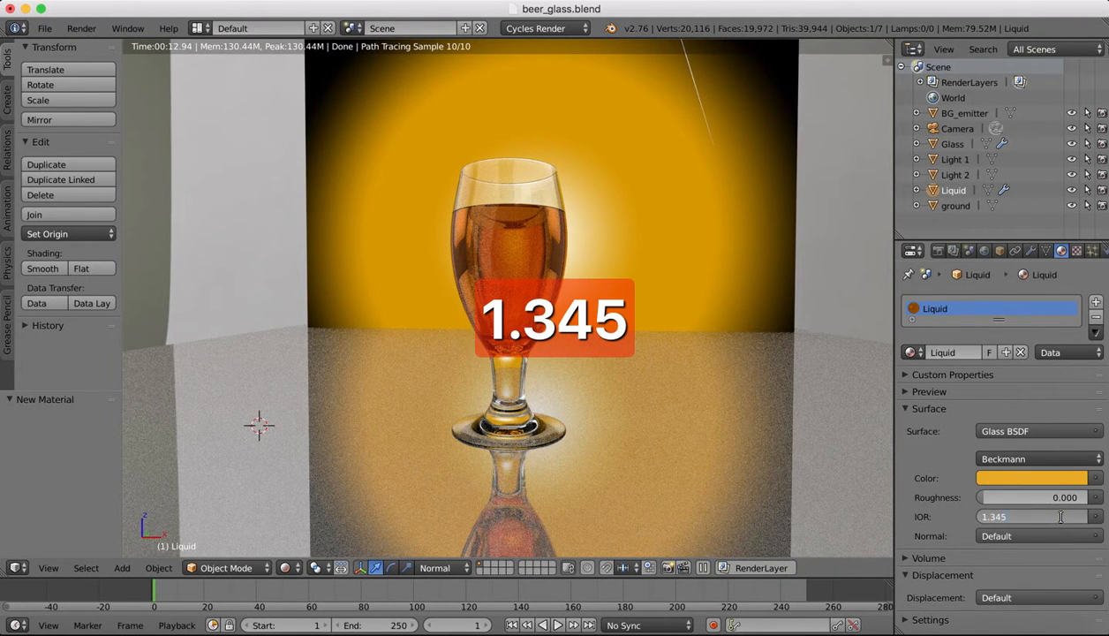
{"action": "key", "text": "Return"}
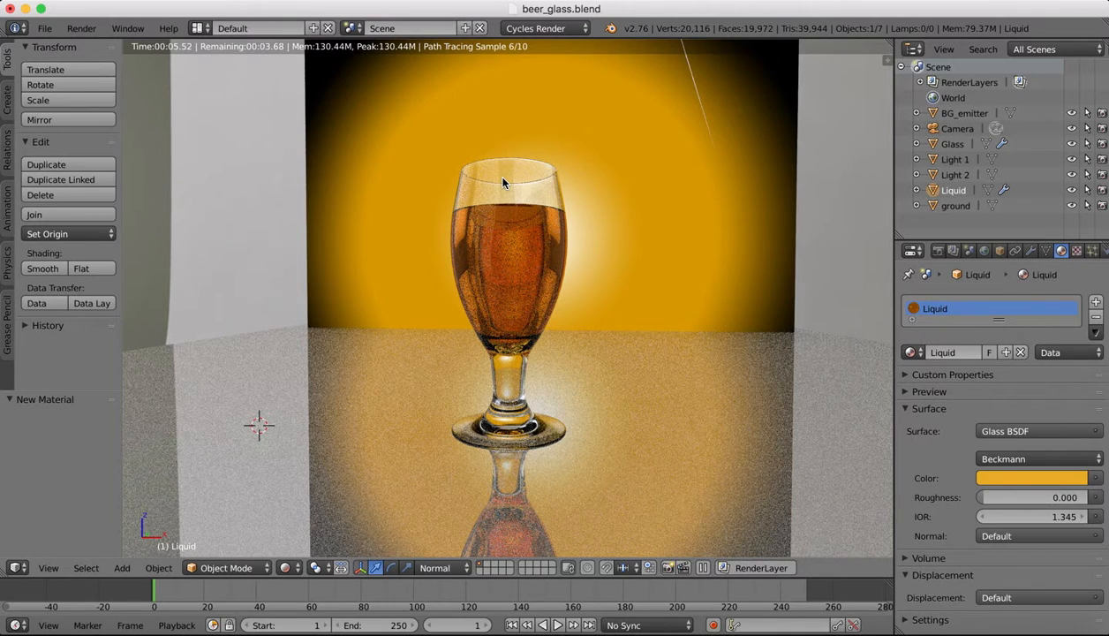
- Inspect the rendered beer glass through the camera, framing it from its rim to its foot
{"action": "left_click", "coordinate": [49, 568]}
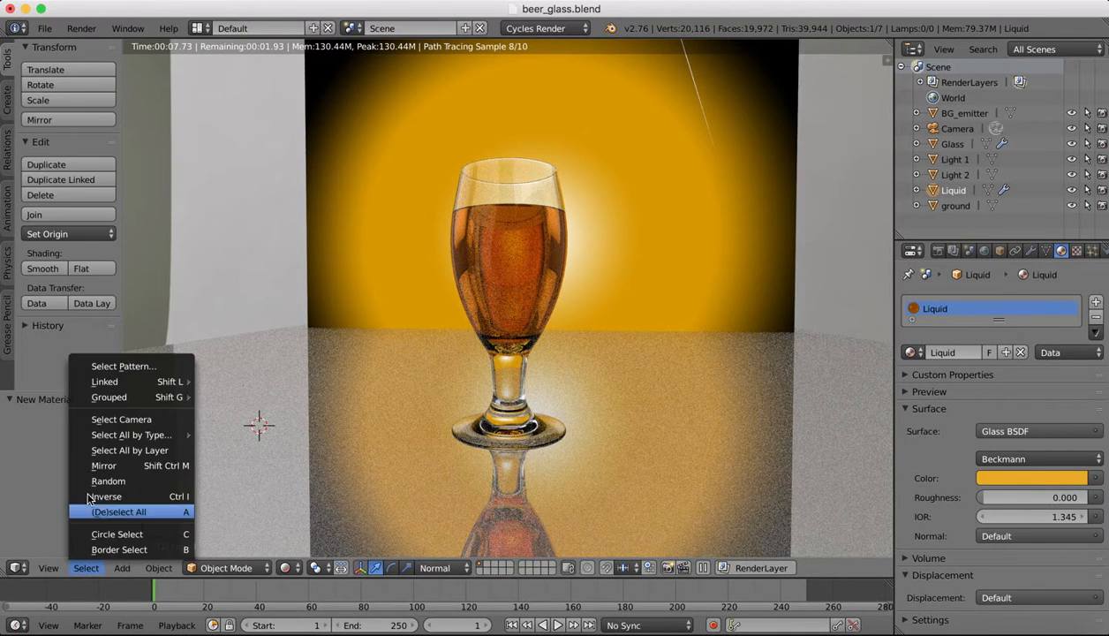
{"action": "left_click", "coordinate": [50, 567]}
{"action": "left_click", "coordinate": [49, 568]}
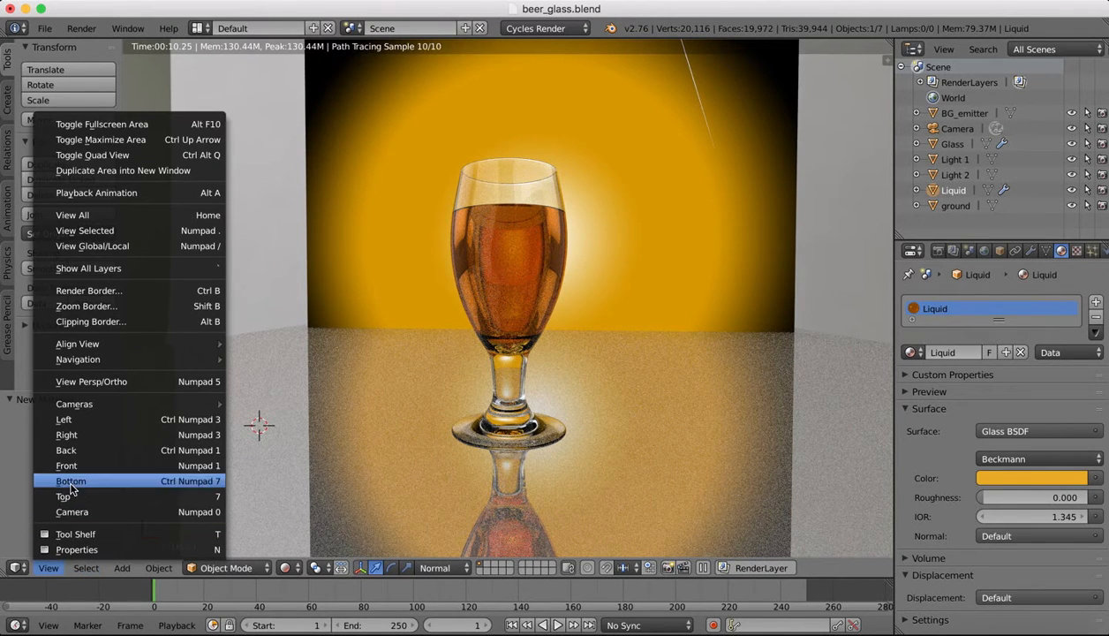
{"action": "left_click", "coordinate": [65, 512]}
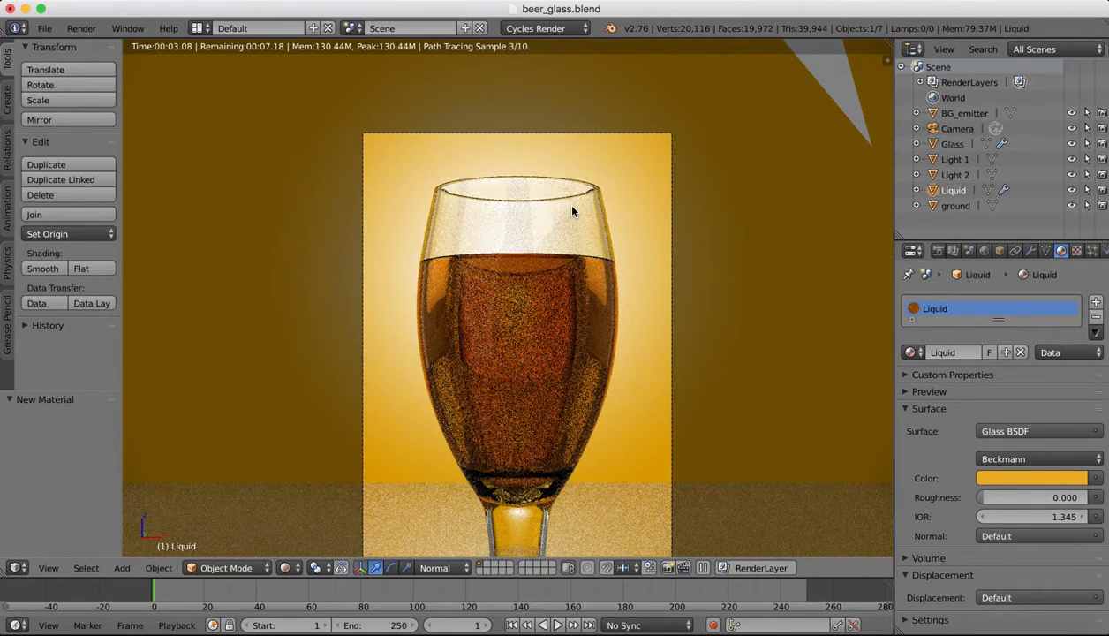
{"action": "scroll", "coordinate": [562, 320], "scroll_direction": "down", "scroll_amount": 5, "text": "shift"}
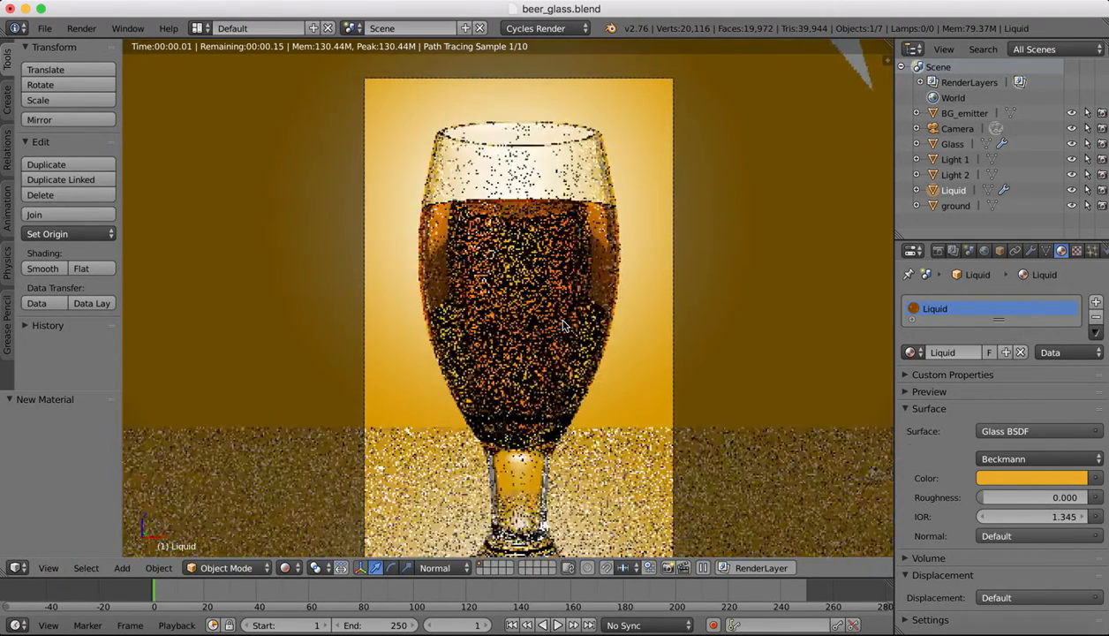
{"action": "scroll", "coordinate": [565, 326], "scroll_direction": "down", "scroll_amount": 1, "text": "ctrl"}
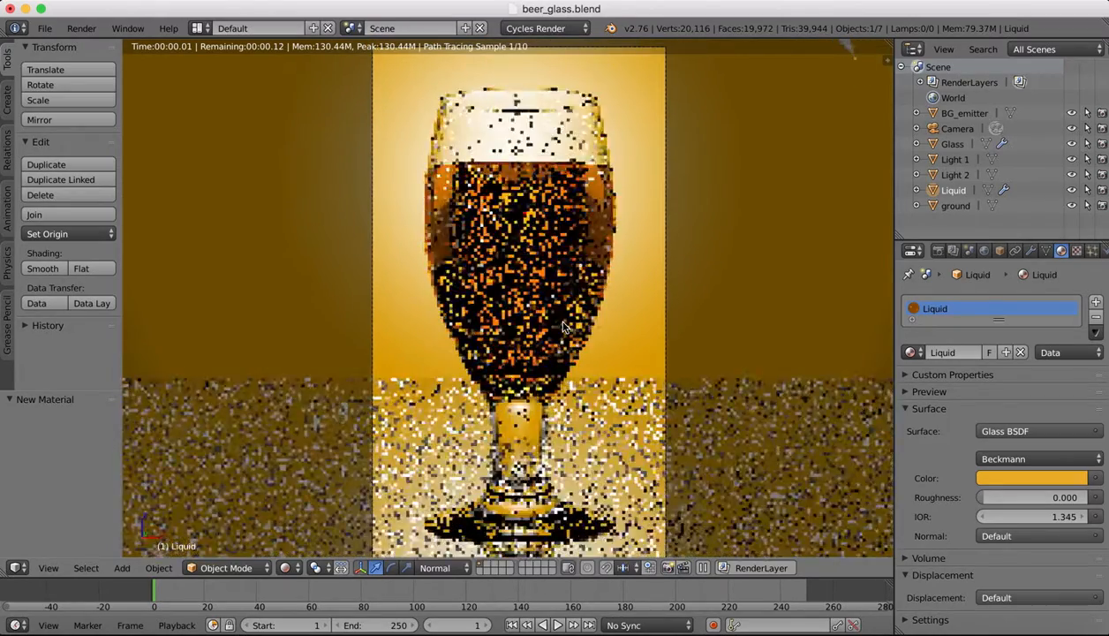
{"action": "scroll", "coordinate": [565, 326], "scroll_direction": "down", "scroll_amount": 1, "text": "shift"}
{"action": "scroll", "coordinate": [565, 326], "scroll_direction": "up", "scroll_amount": 1, "text": "ctrl"}
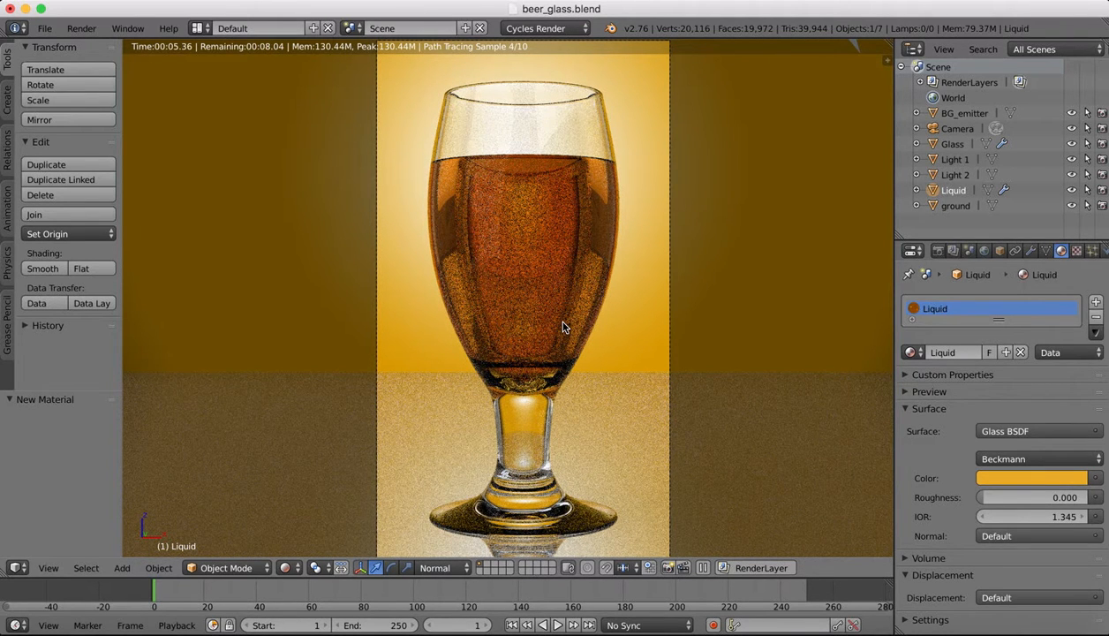
{"action": "left_click", "coordinate": [625, 2]}
{"action": "left_click", "coordinate": [675, 23]}
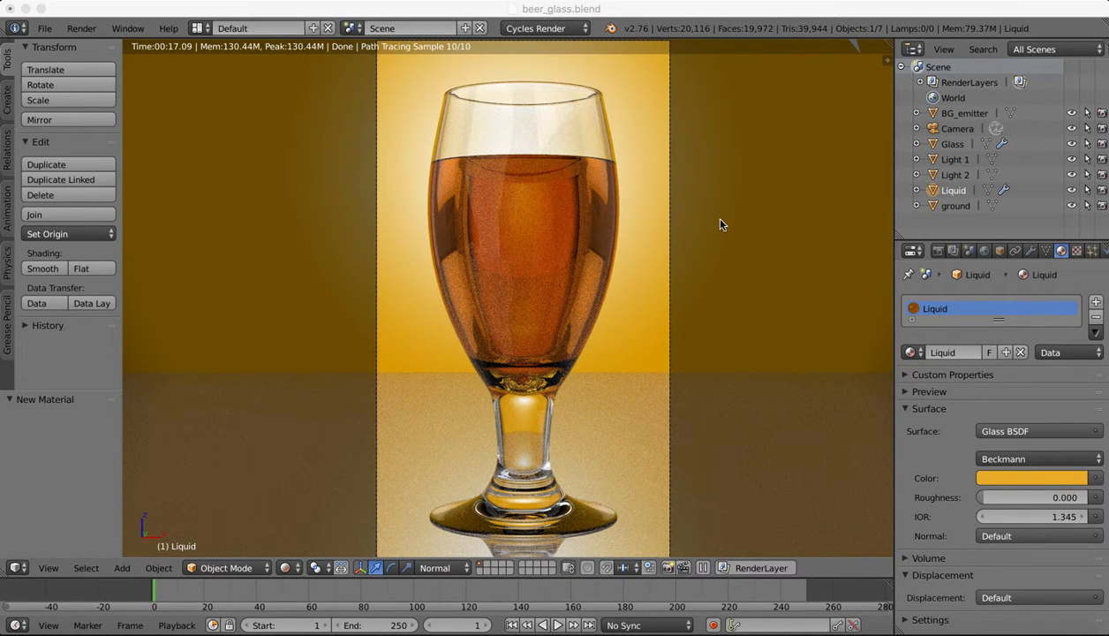
- Split the 3D viewport into two side-by-side areas and show the Liquid material's nodes in a Node Editor
{"action": "left_click", "coordinate": [890, 48]}
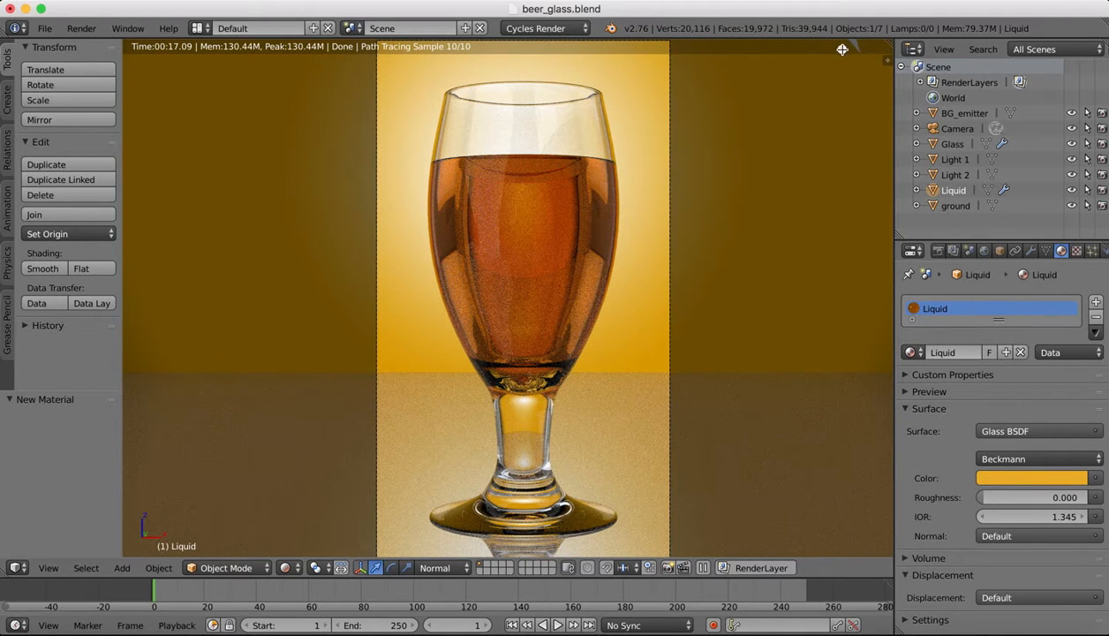
{"action": "left_click_drag", "start_coordinate": [890, 45], "coordinate": [443, 108]}
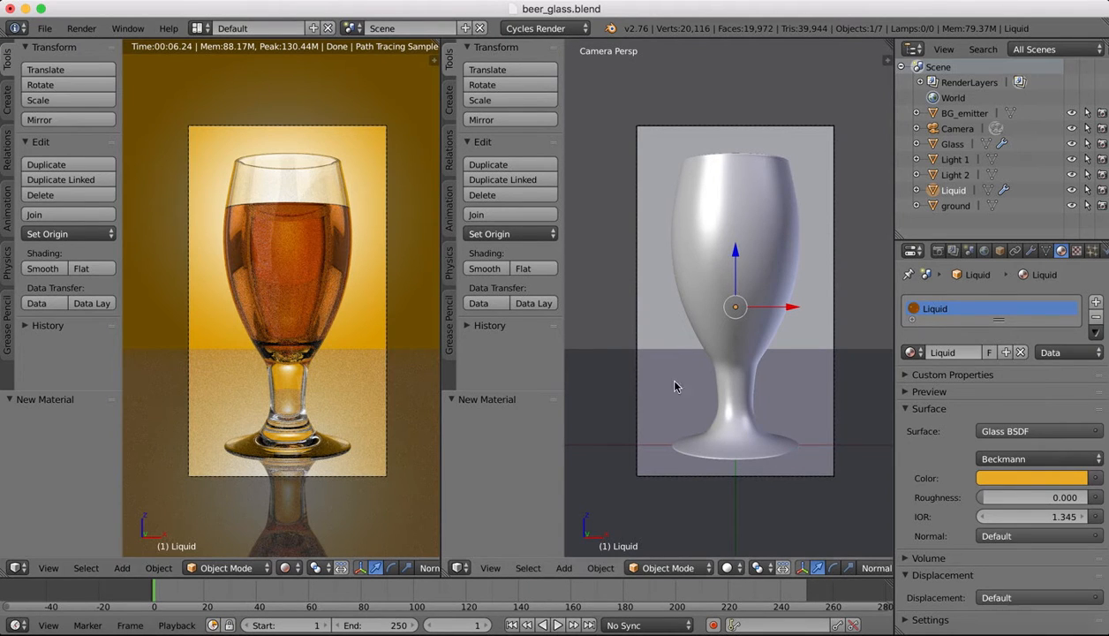
{"action": "left_click", "coordinate": [459, 568]}
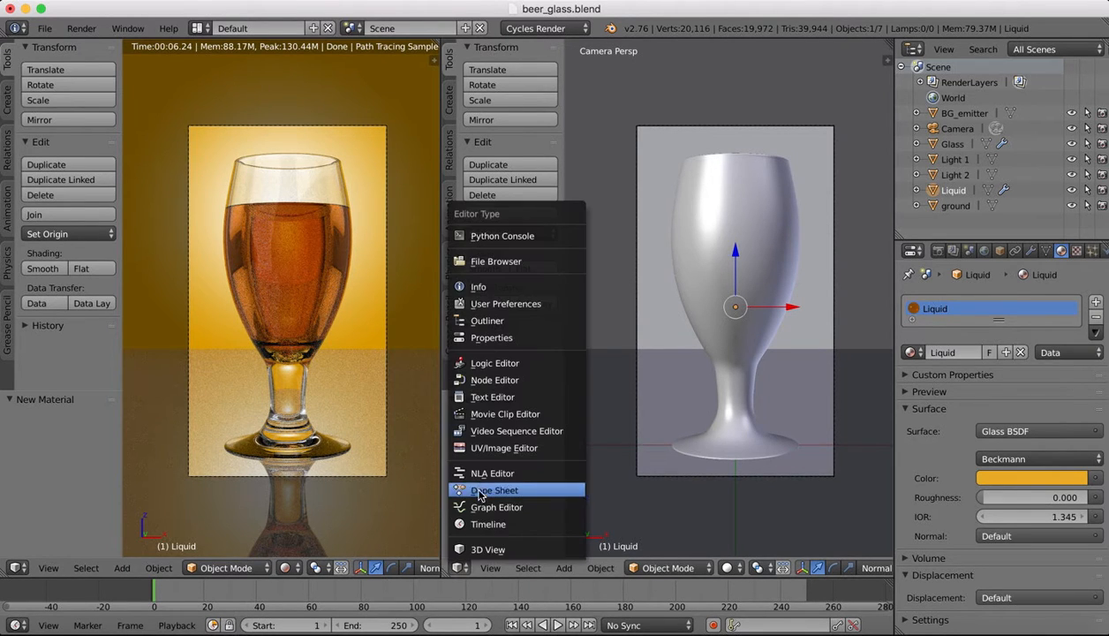
{"action": "left_click", "coordinate": [487, 380]}
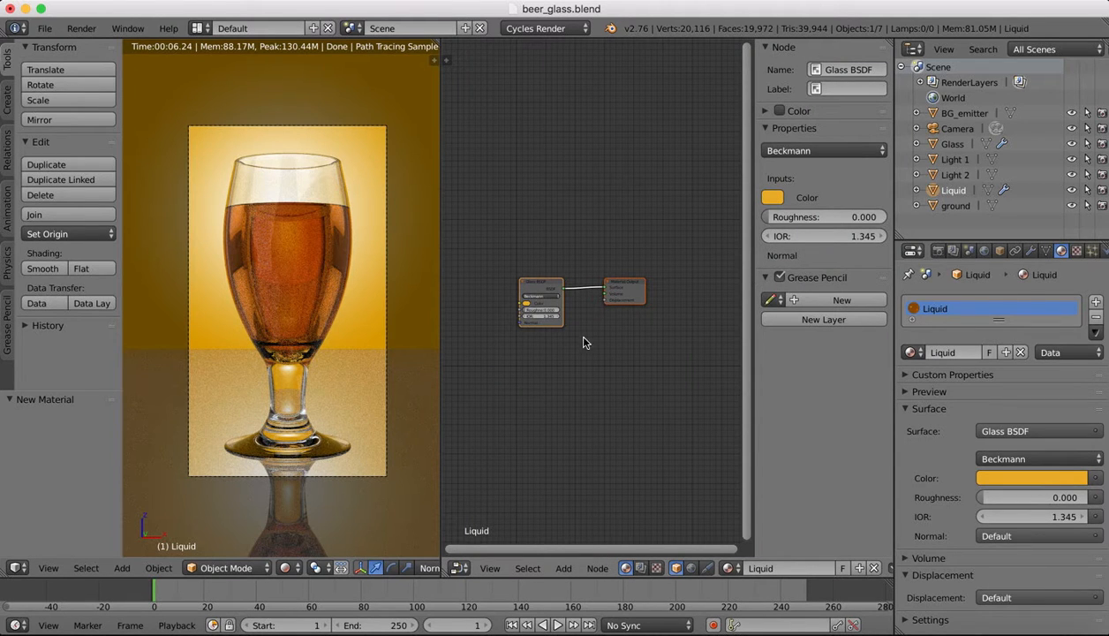
{"action": "scroll", "coordinate": [584, 342], "scroll_direction": "up", "scroll_amount": 2}
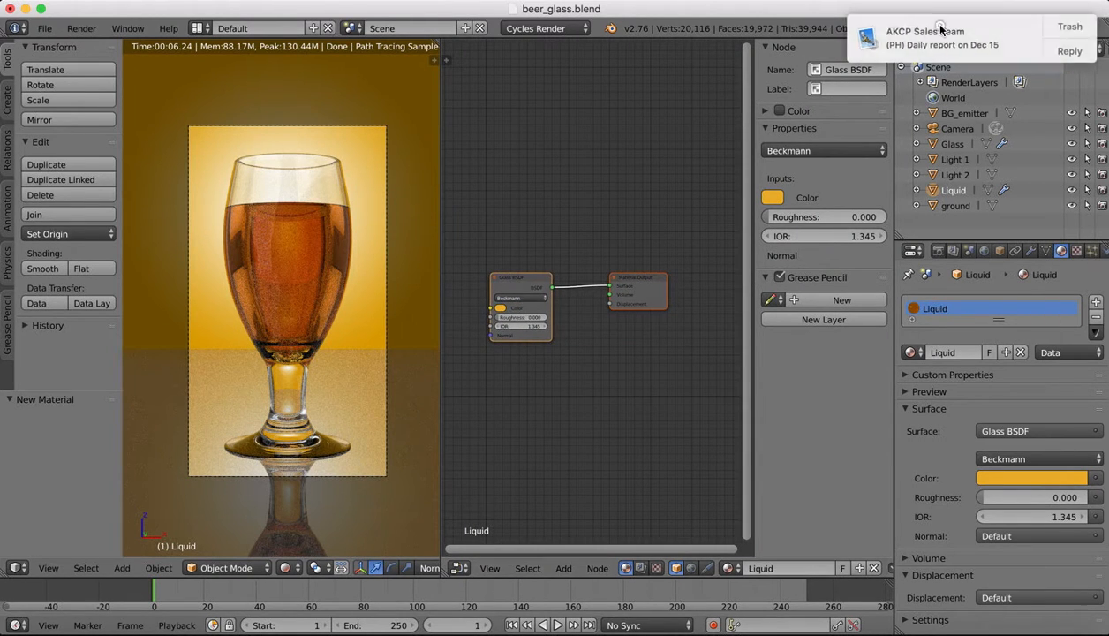
- Add a Volume Absorption node below the Glass BSDF and link it to the Material Output's Volume input
{"action": "left_click", "coordinate": [564, 568]}
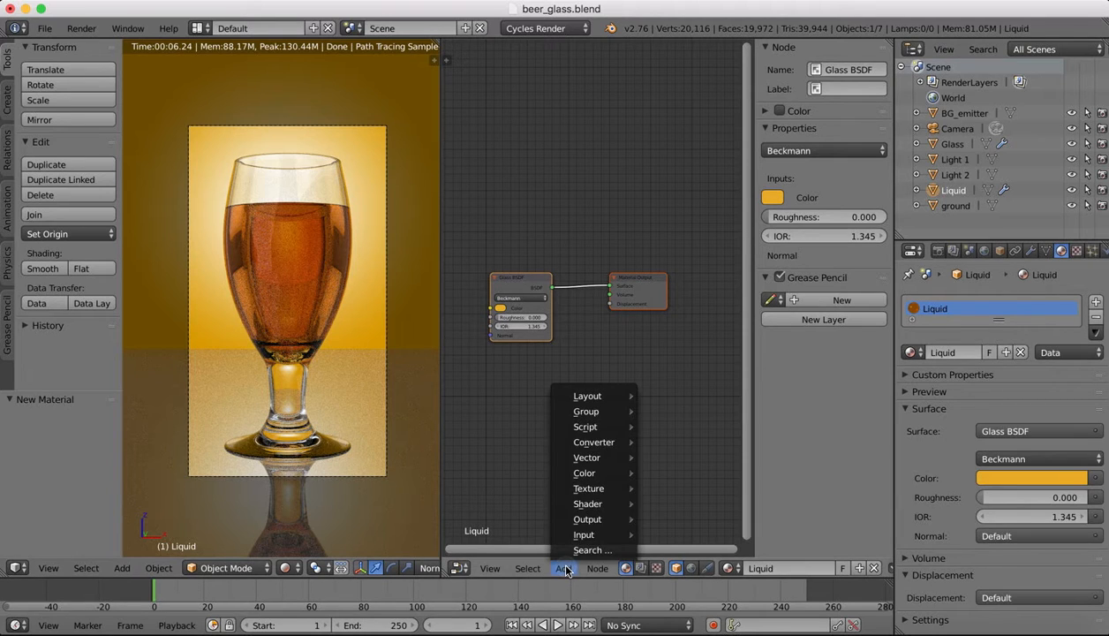
{"action": "mouse_move", "coordinate": [598, 572]}
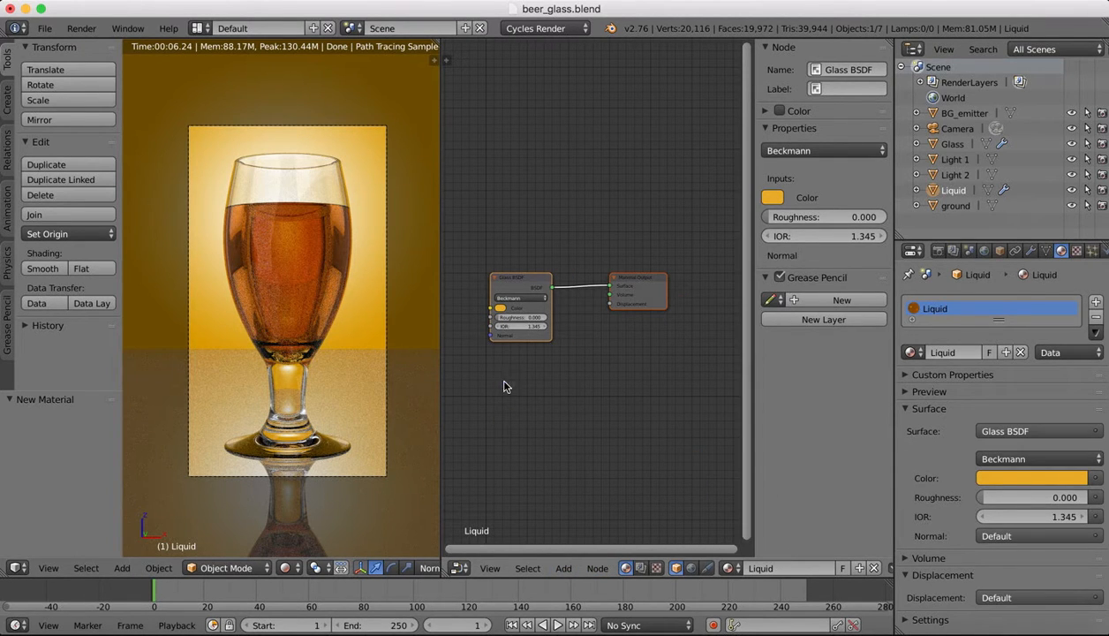
{"action": "left_click", "coordinate": [563, 567]}
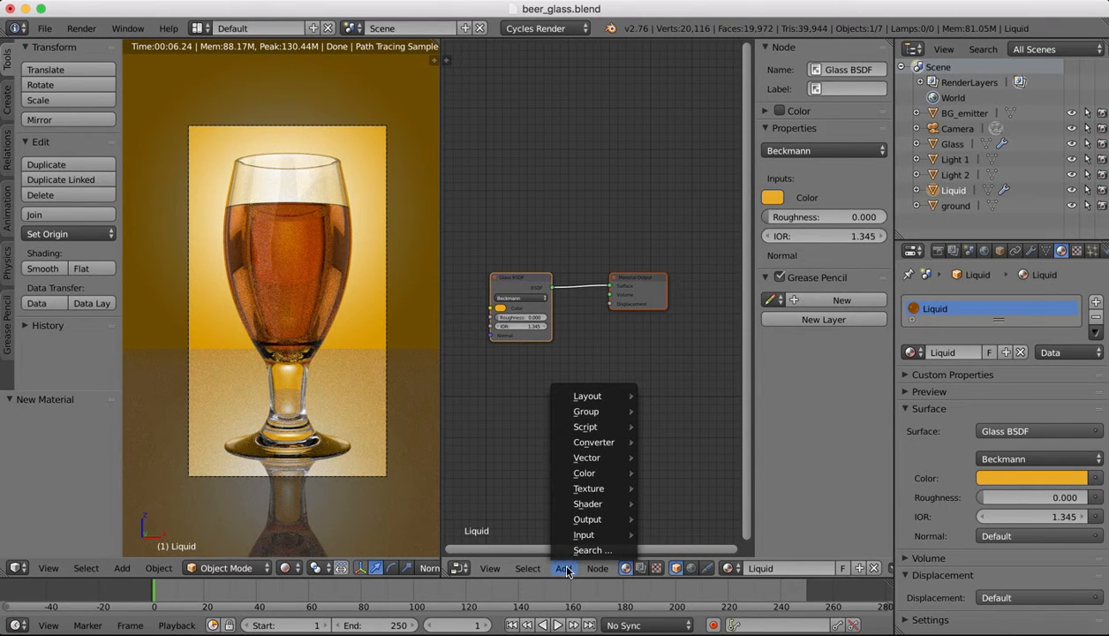
{"action": "mouse_move", "coordinate": [592, 538]}
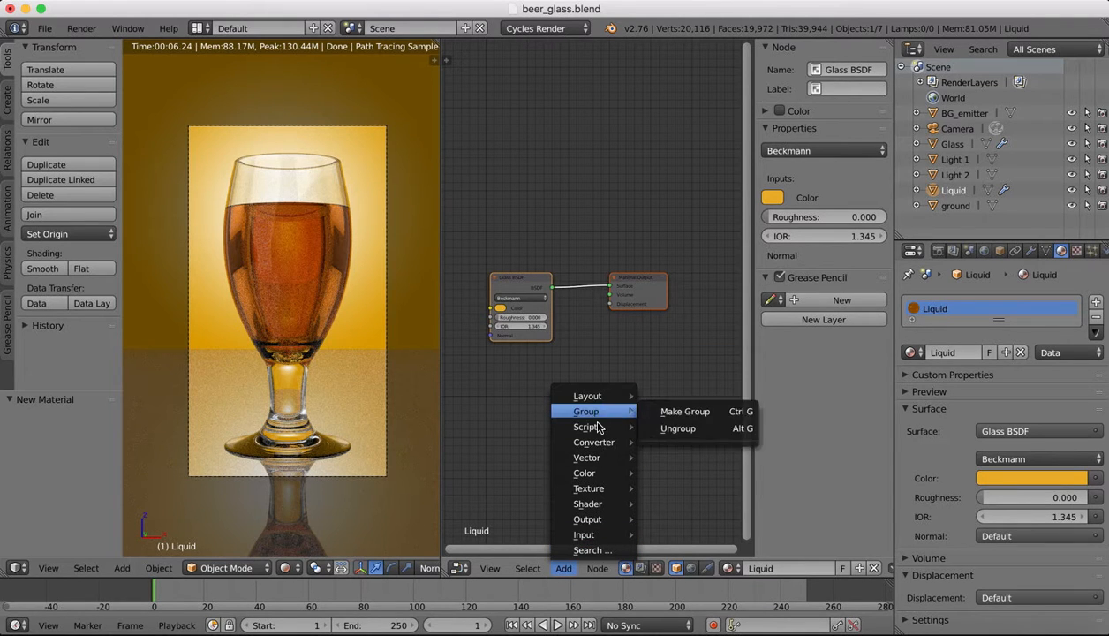
{"action": "left_click", "coordinate": [590, 549]}
{"action": "type", "text": "volumw"}
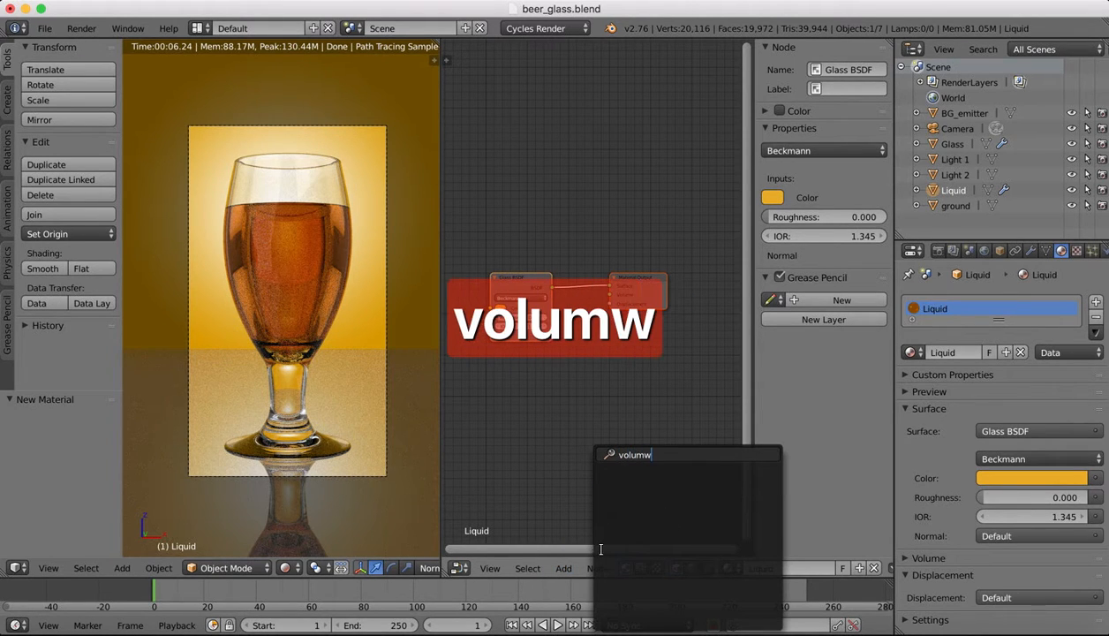
{"action": "key", "text": "BackSpace"}
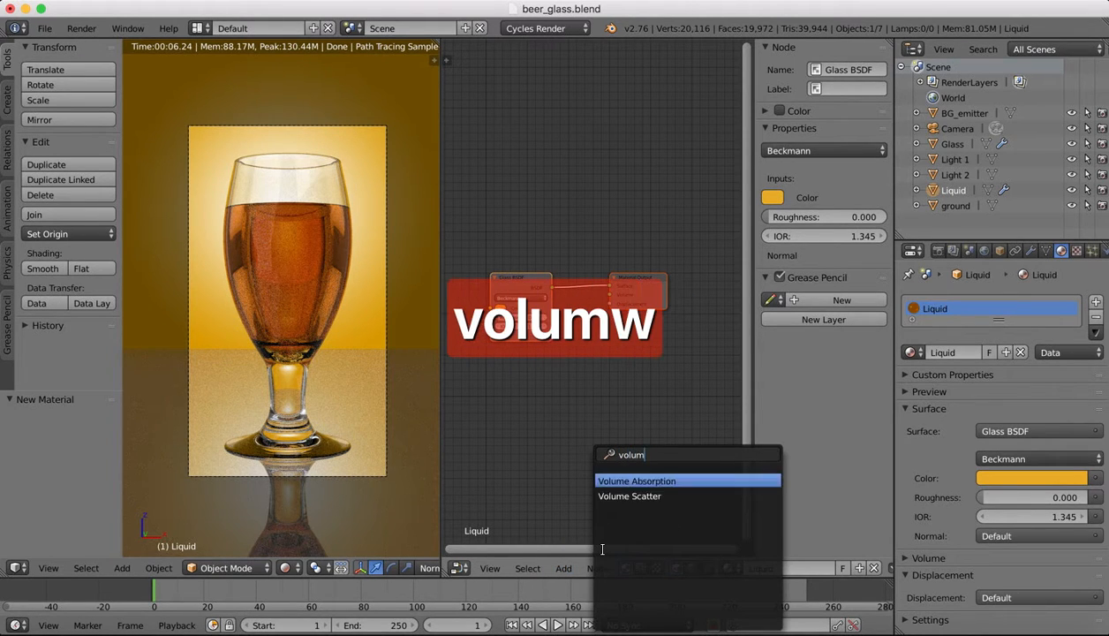
{"action": "left_click", "coordinate": [651, 481]}
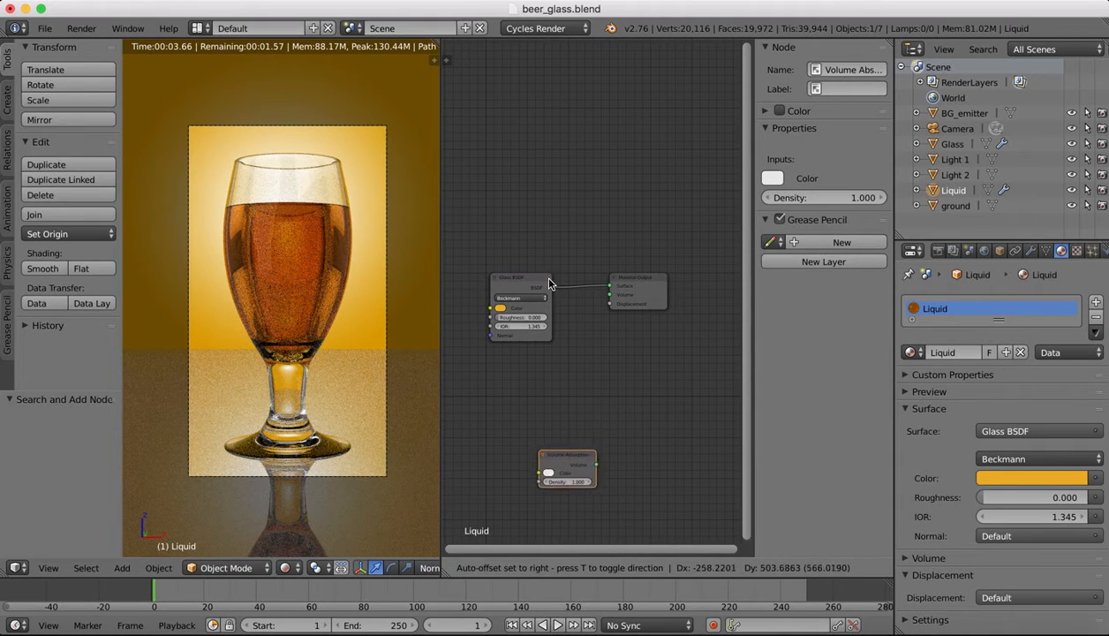
{"action": "left_click", "coordinate": [496, 124]}
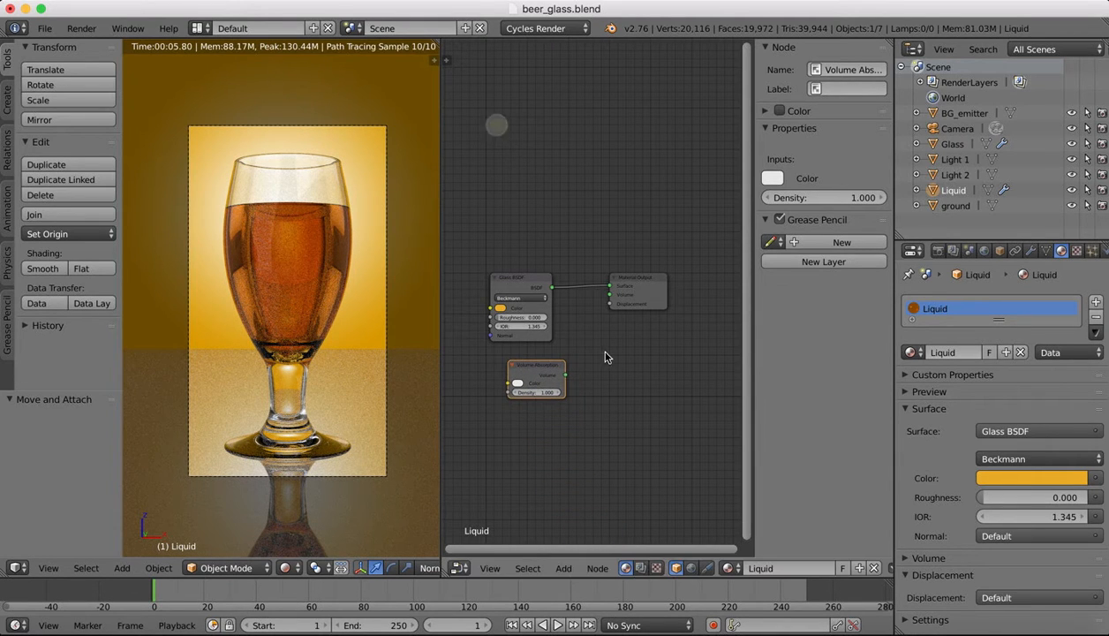
{"action": "scroll", "coordinate": [542, 327], "scroll_direction": "up", "scroll_amount": 3}
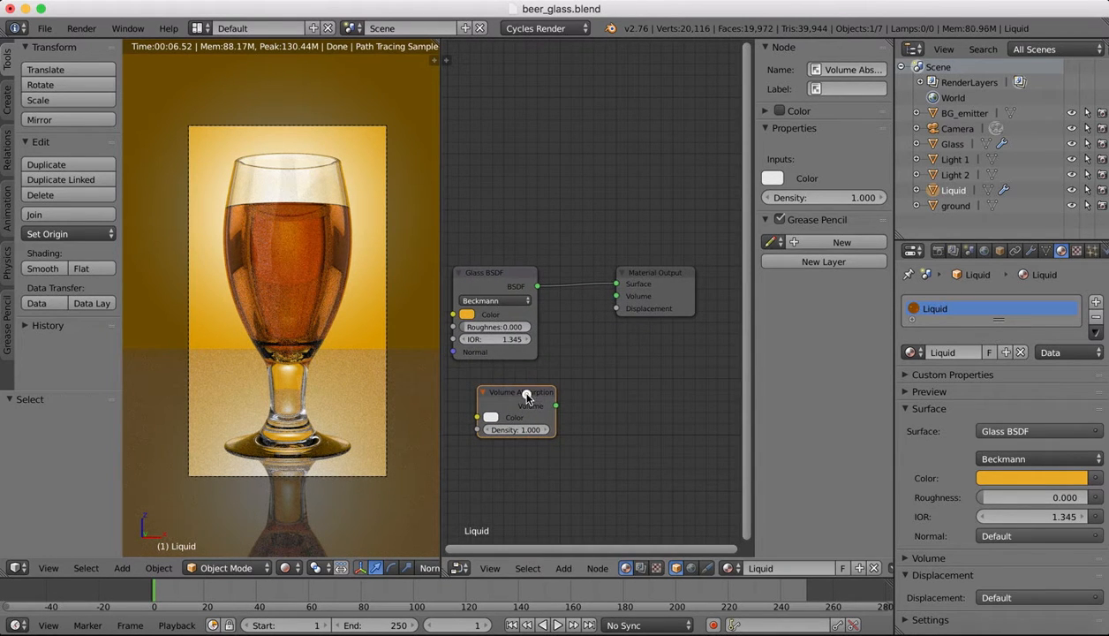
{"action": "left_click_drag", "start_coordinate": [526, 395], "coordinate": [614, 297]}
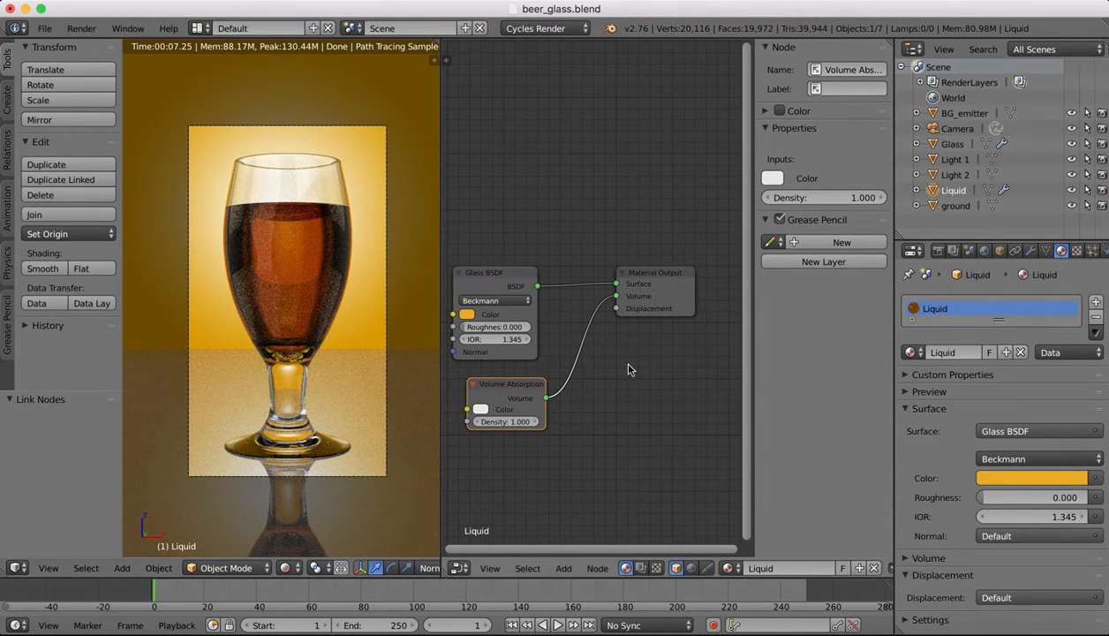
- Compare the camera render with the Volume Absorption node unlinked, and relink it to the Material Output's Volume input
{"action": "left_click_drag", "start_coordinate": [617, 294], "coordinate": [580, 367]}
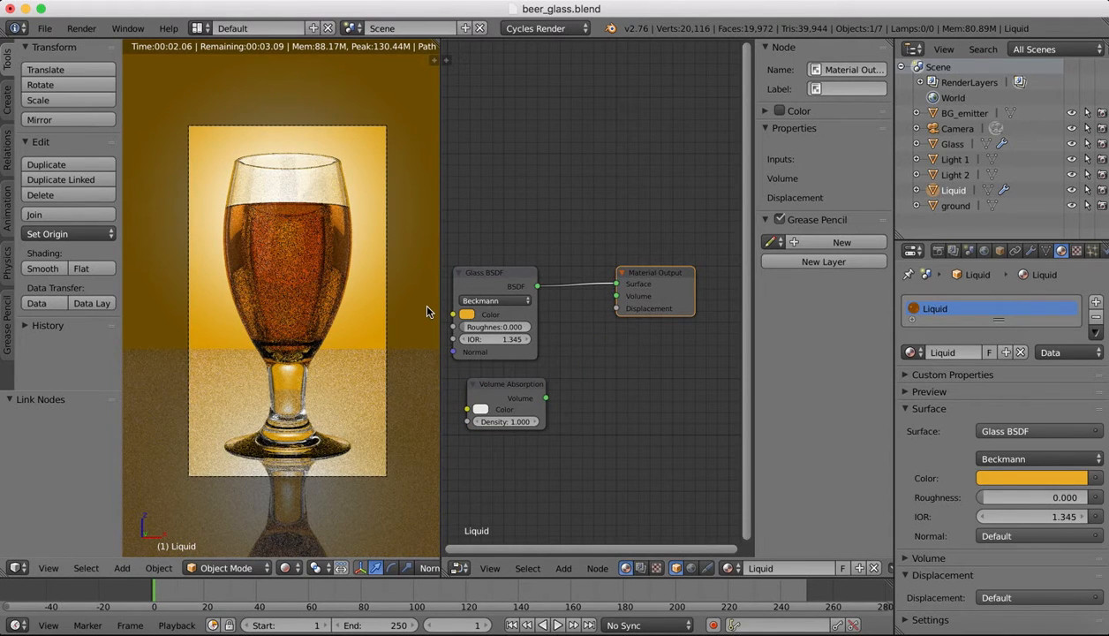
{"action": "scroll", "coordinate": [255, 245], "scroll_direction": "down", "scroll_amount": 3}
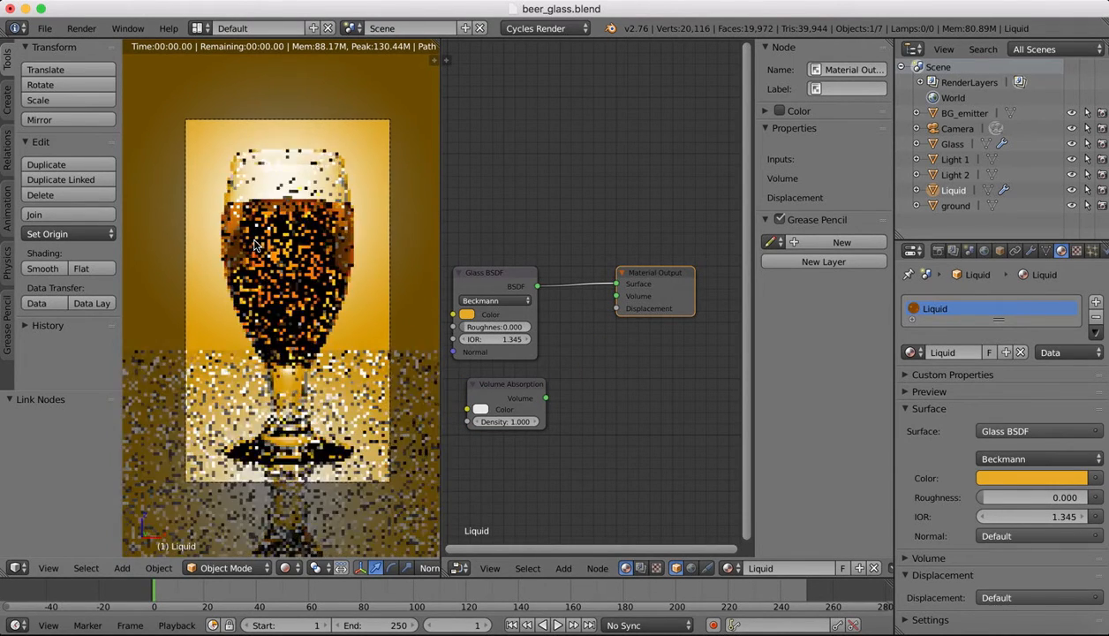
{"action": "scroll", "coordinate": [254, 244], "scroll_direction": "up", "scroll_amount": 4}
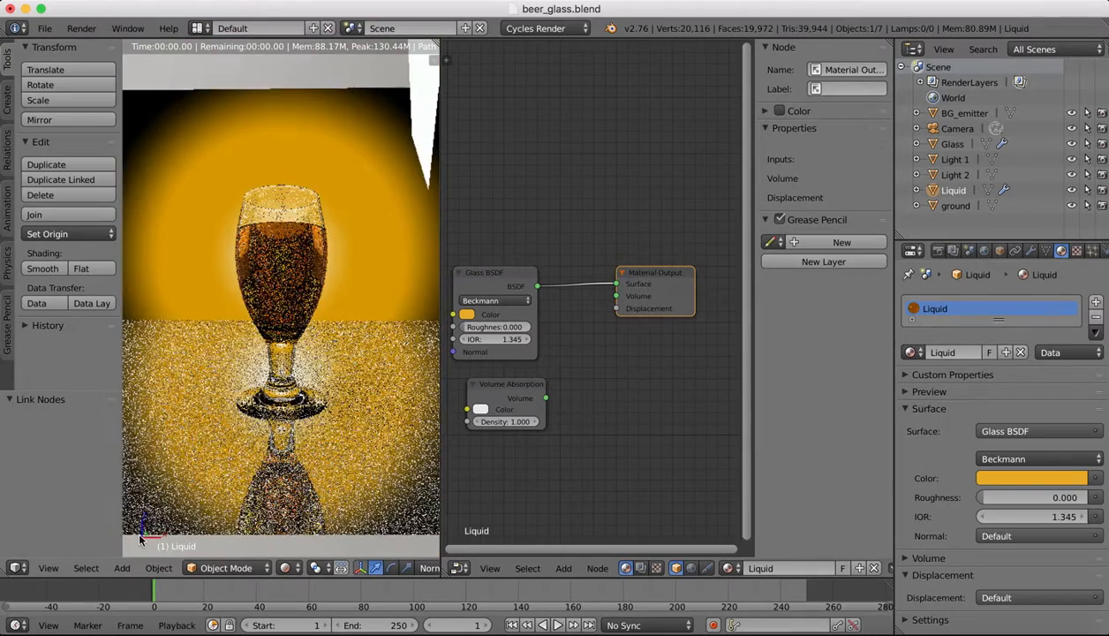
{"action": "left_click", "coordinate": [48, 568]}
{"action": "left_click", "coordinate": [72, 508]}
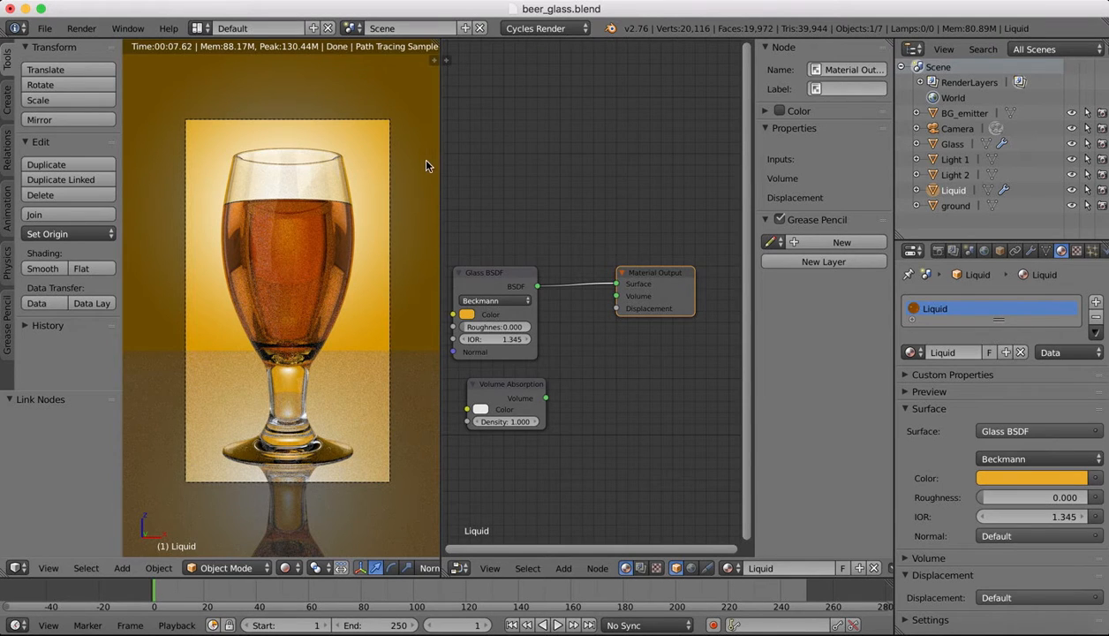
{"action": "left_click_drag", "start_coordinate": [545, 397], "coordinate": [611, 299]}
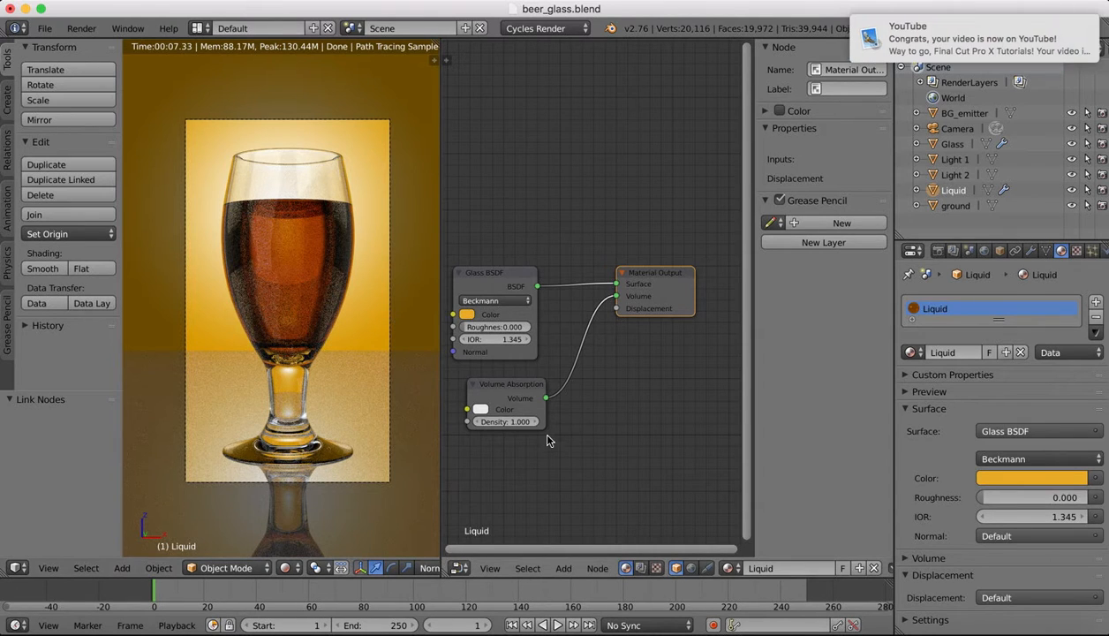
- Set the Volume Absorption density to 0.4 and merge the Node Editor area back into the 3D viewport
{"action": "left_click", "coordinate": [510, 421]}
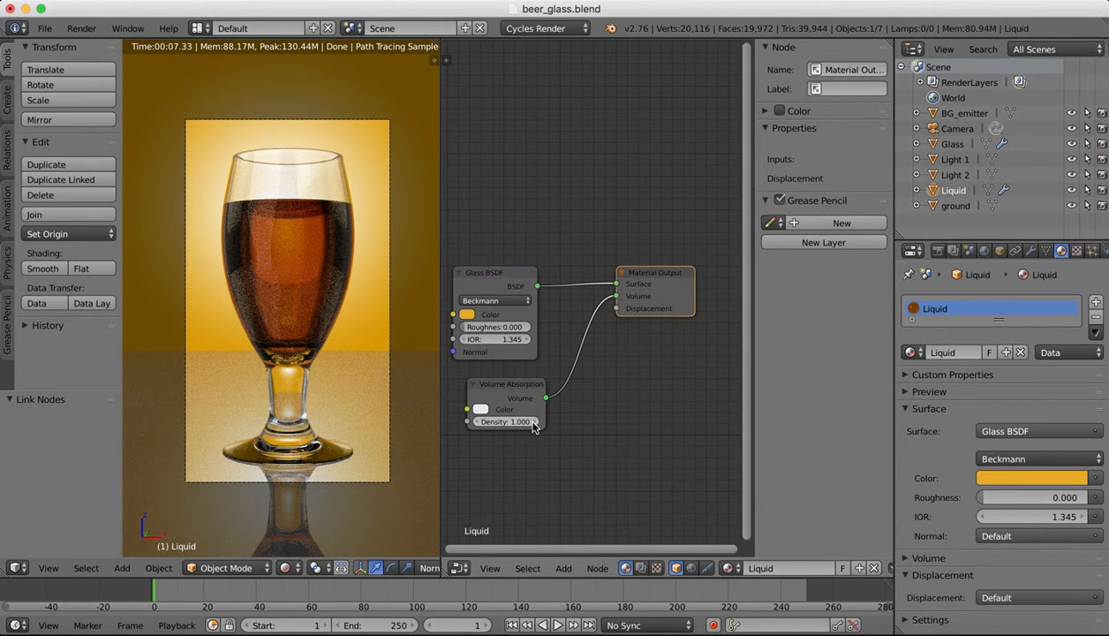
{"action": "type", "text": "0.6"}
{"action": "key", "text": "Return"}
{"action": "left_click_drag", "start_coordinate": [534, 421], "coordinate": [518, 421]}
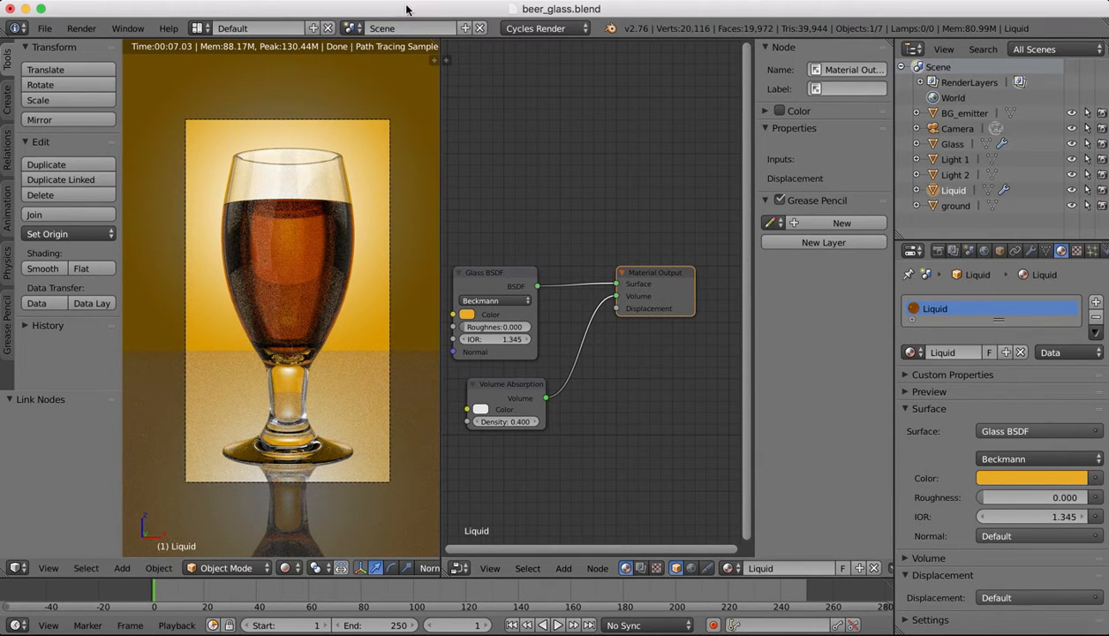
{"action": "left_click_drag", "start_coordinate": [435, 46], "coordinate": [766, 184]}
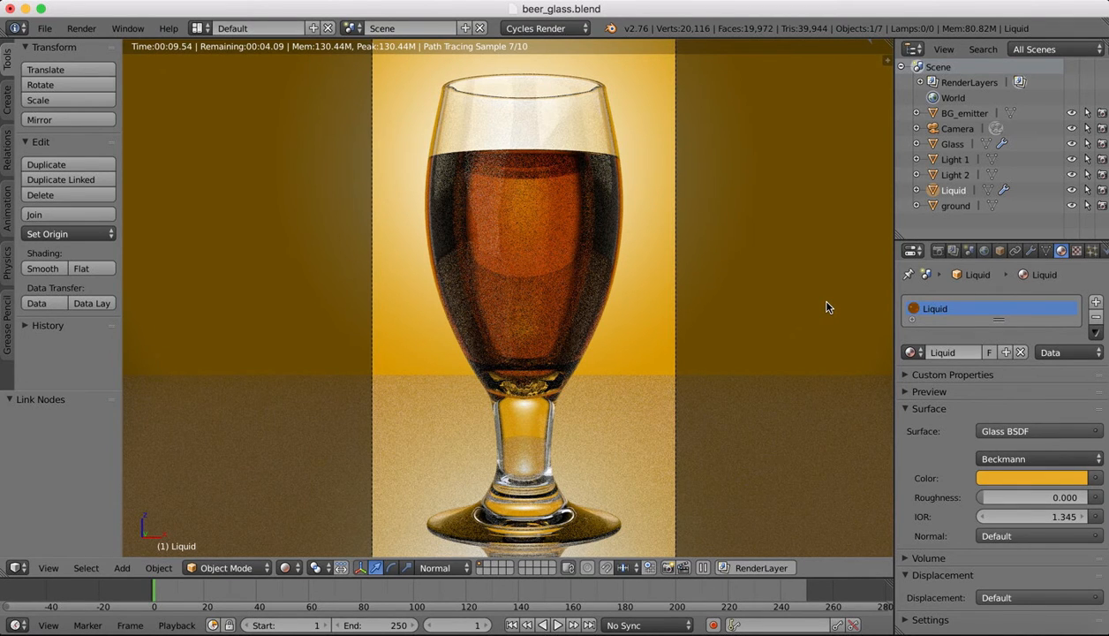
- Shift the Liquid's glass color toward red-orange and darken it to a deep brown
{"action": "left_click", "coordinate": [1031, 478]}
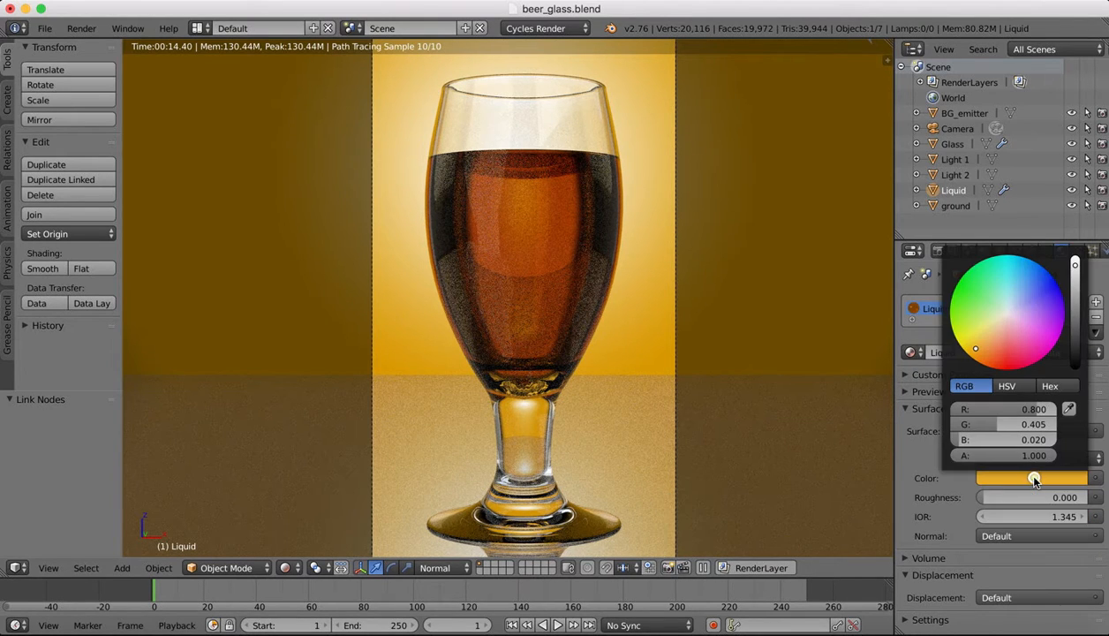
{"action": "left_click", "coordinate": [975, 351]}
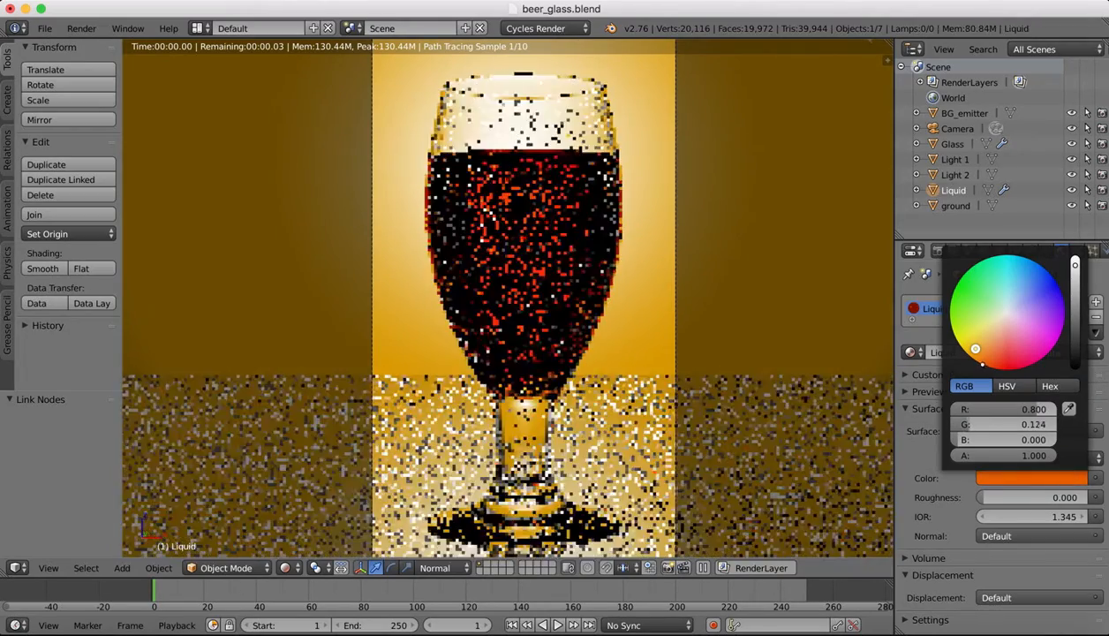
{"action": "left_click", "coordinate": [976, 352]}
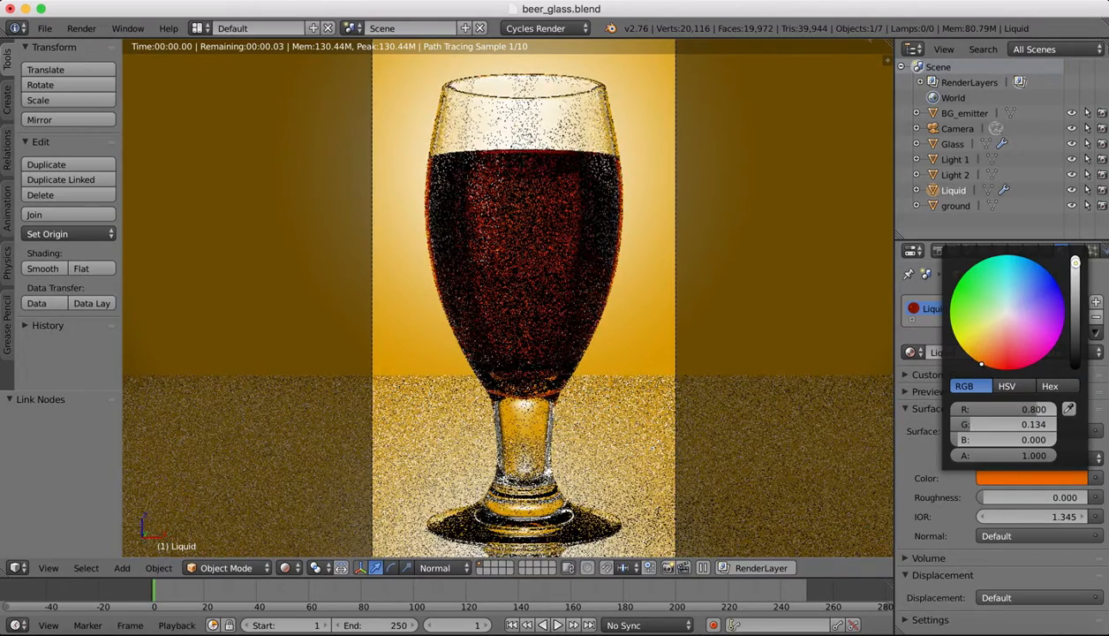
{"action": "left_click", "coordinate": [1075, 265]}
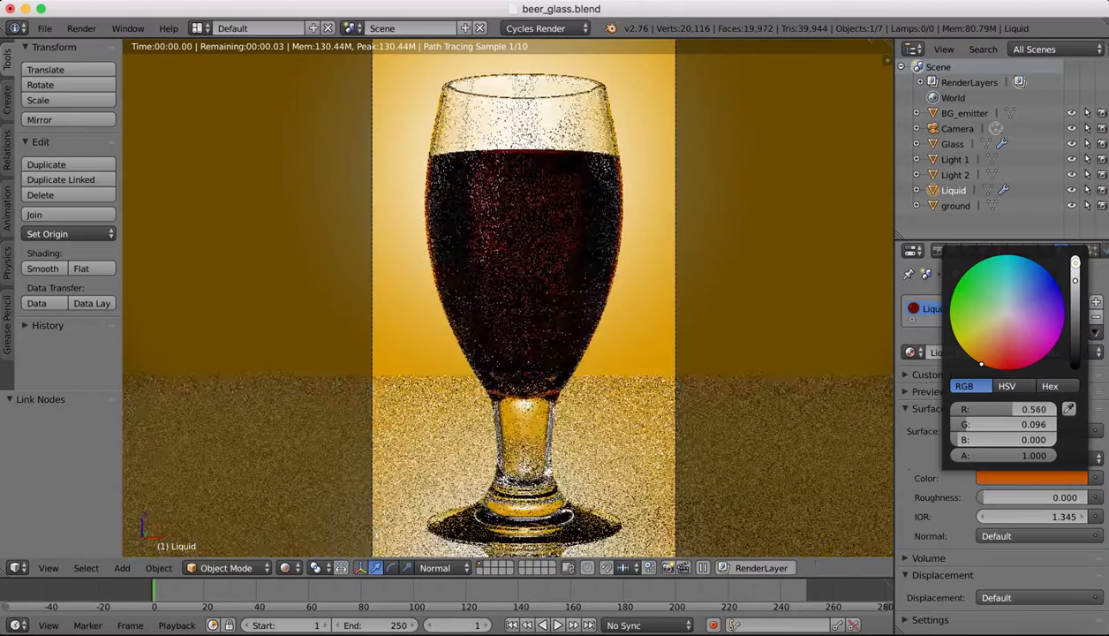
{"action": "left_click", "coordinate": [1075, 266]}
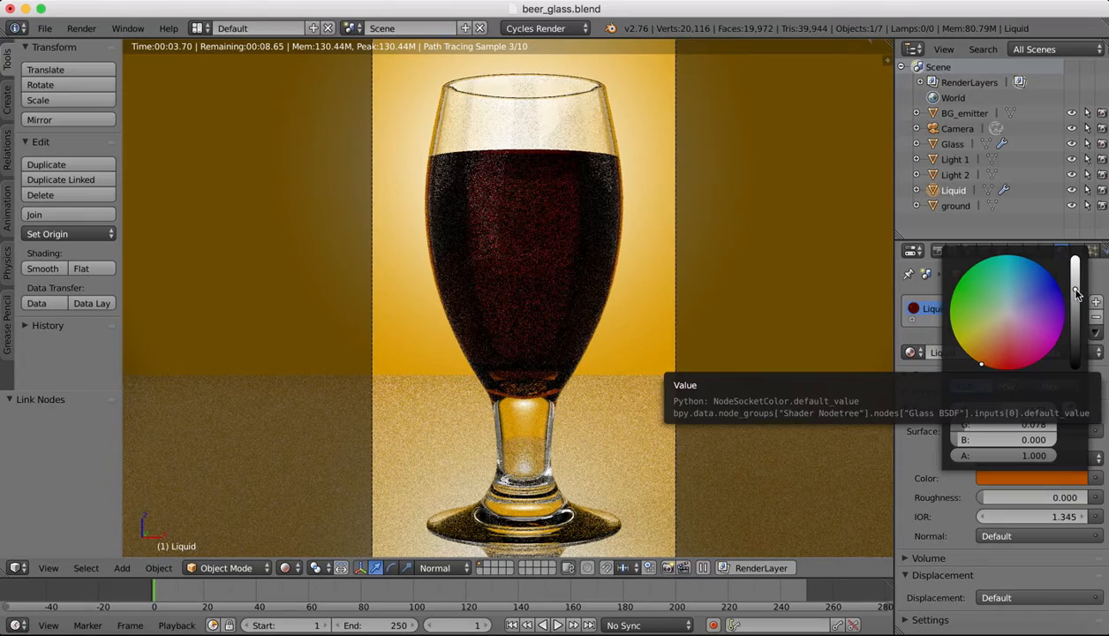
{"action": "left_click_drag", "start_coordinate": [1075, 291], "coordinate": [1074, 322]}
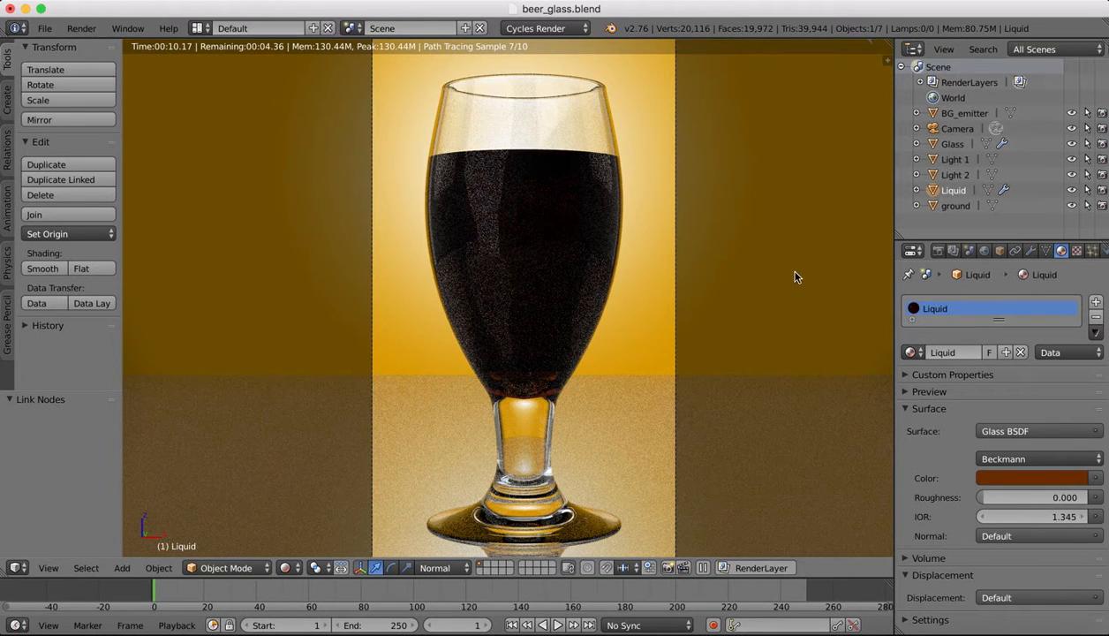
- Brighten the Liquid's glass color to full value and shift its hue to orange, RGB 1.000, 0.327, 0.000
{"action": "left_click", "coordinate": [1025, 477]}
{"action": "left_click_drag", "start_coordinate": [1074, 322], "coordinate": [1074, 256]}
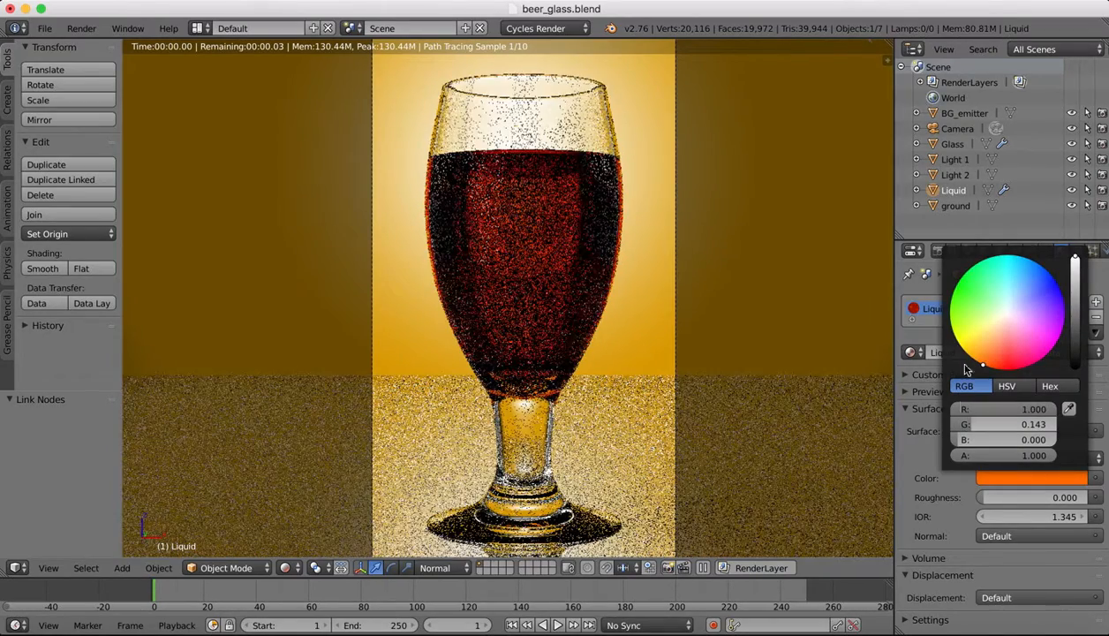
{"action": "left_click_drag", "start_coordinate": [985, 364], "coordinate": [973, 359]}
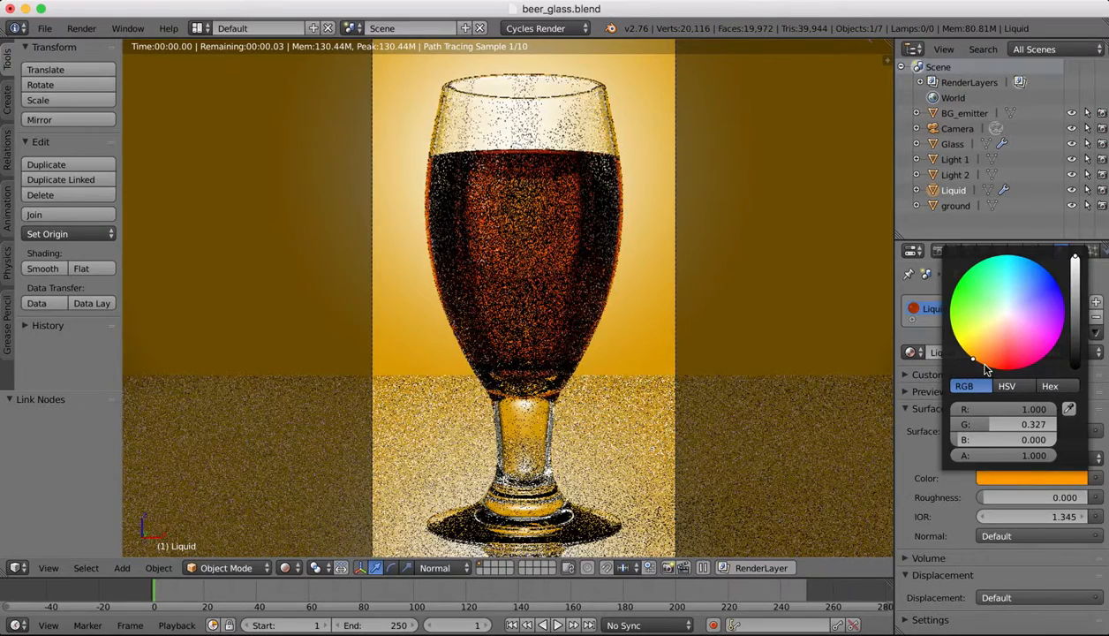